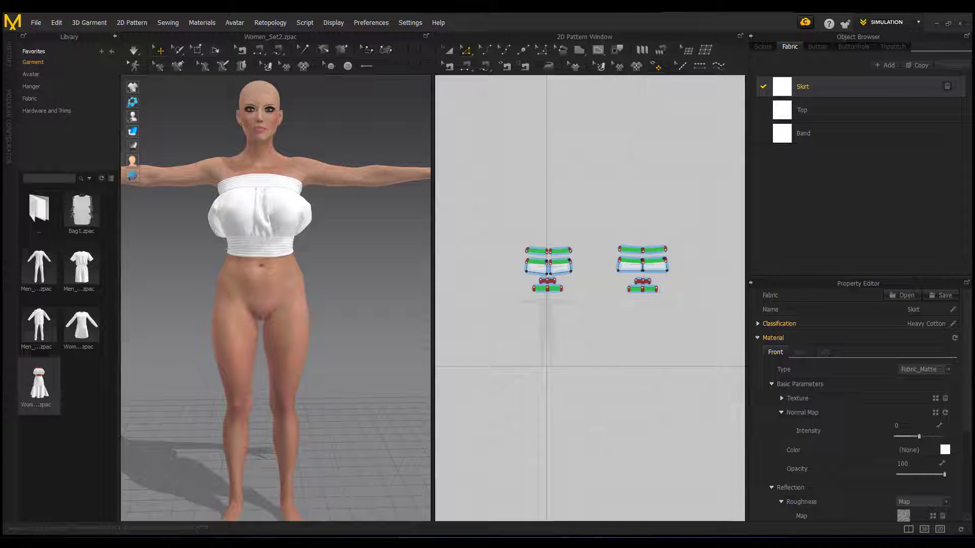
- Freeze all pattern pieces of the top
scroll(278, 307, up, 5)
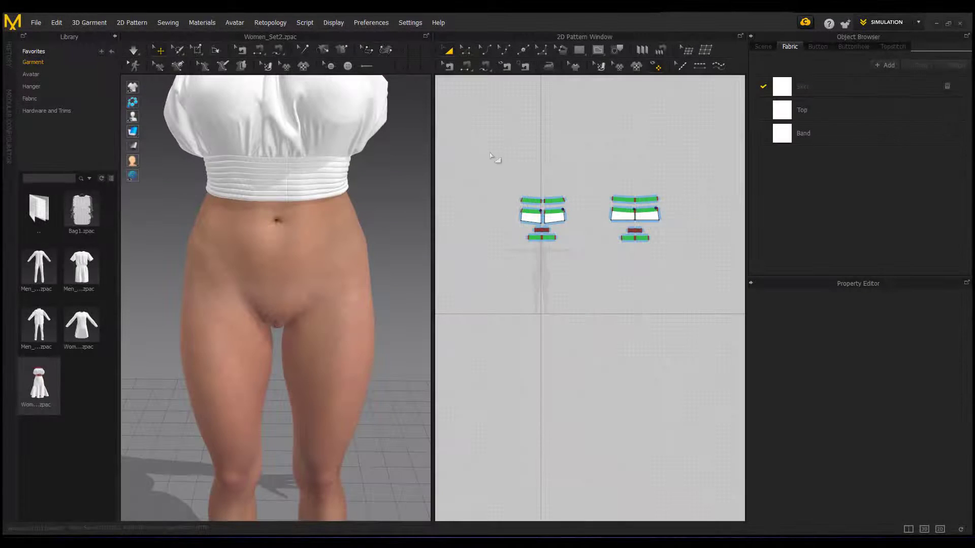
drag(492, 159, 665, 267)
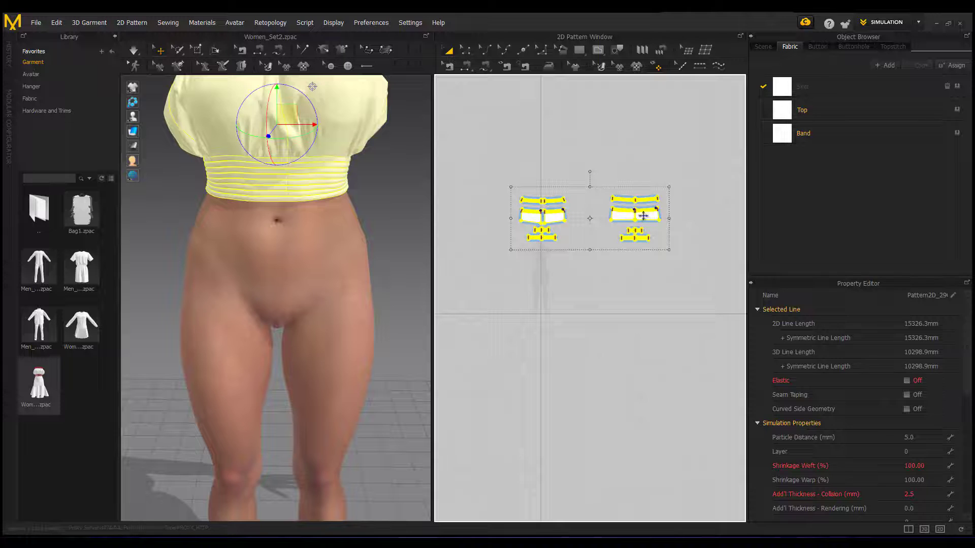
right_click(643, 216)
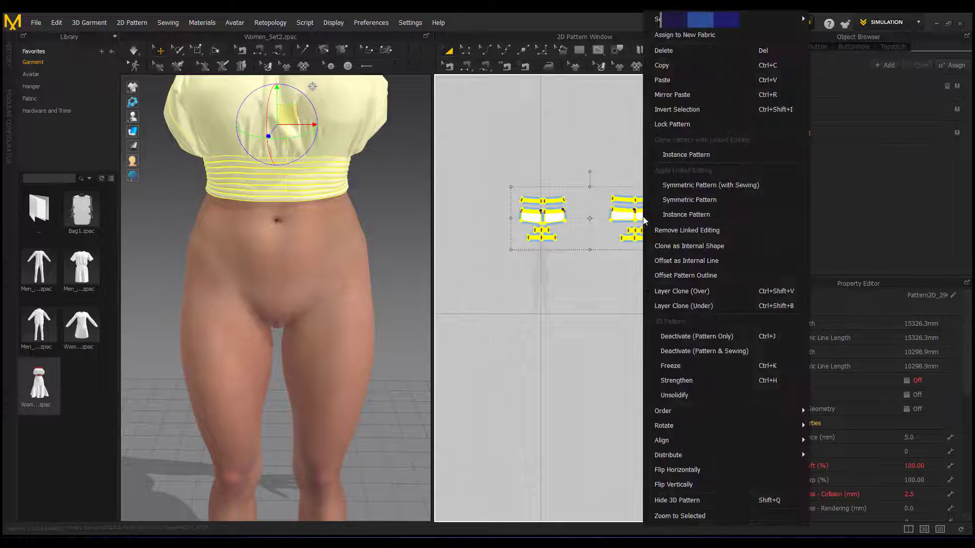
click(681, 366)
click(612, 394)
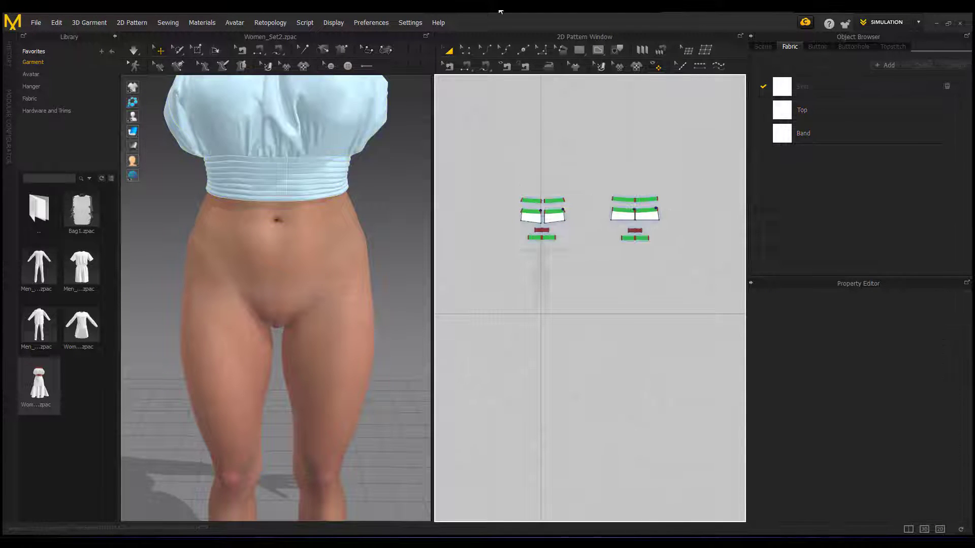
- Draw a thin horizontal rectangle pattern with a total line length of about 1578 mm below the front pieces of the top
click(579, 50)
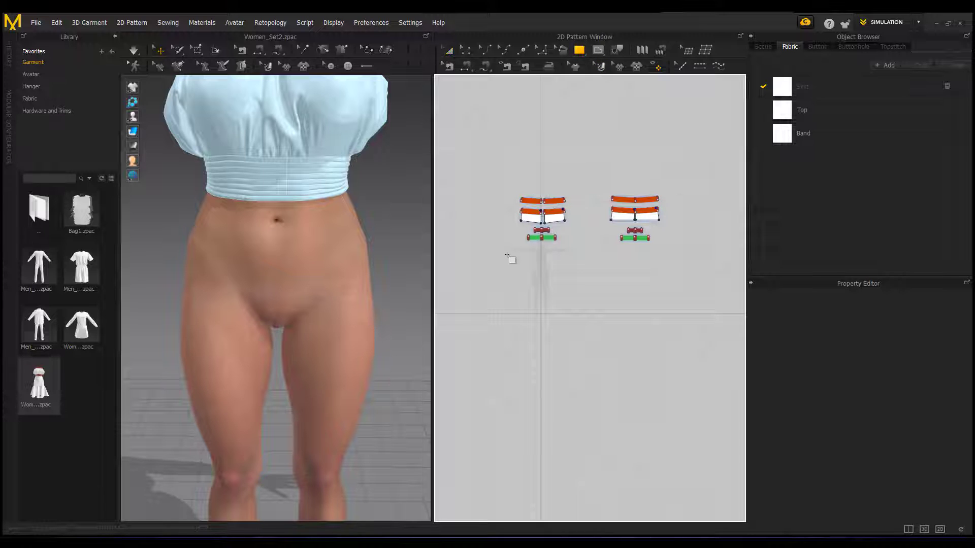
drag(540, 247, 560, 249)
key(a)
- Move the new rectangle in 3D down to waist height and closer to the front of the avatar
scroll(290, 317, down, 5)
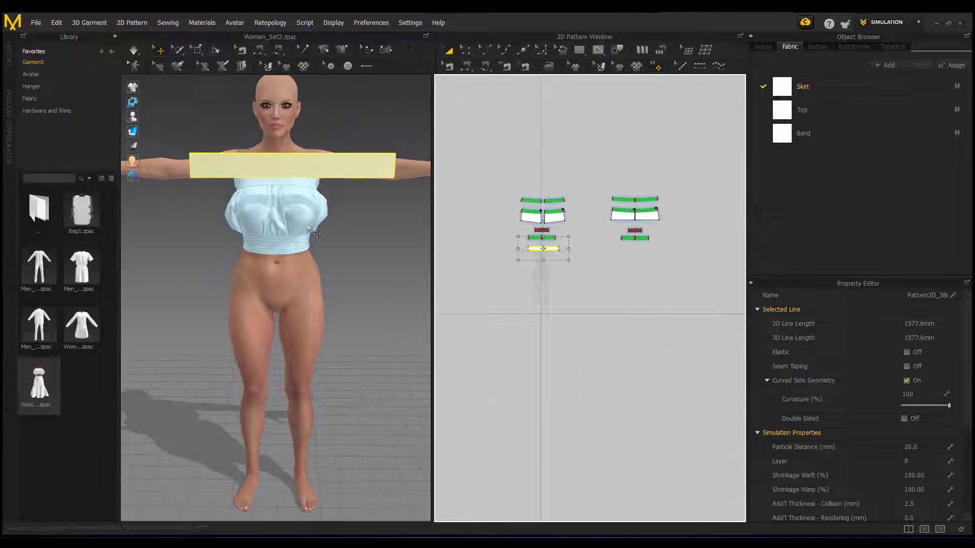
click(336, 172)
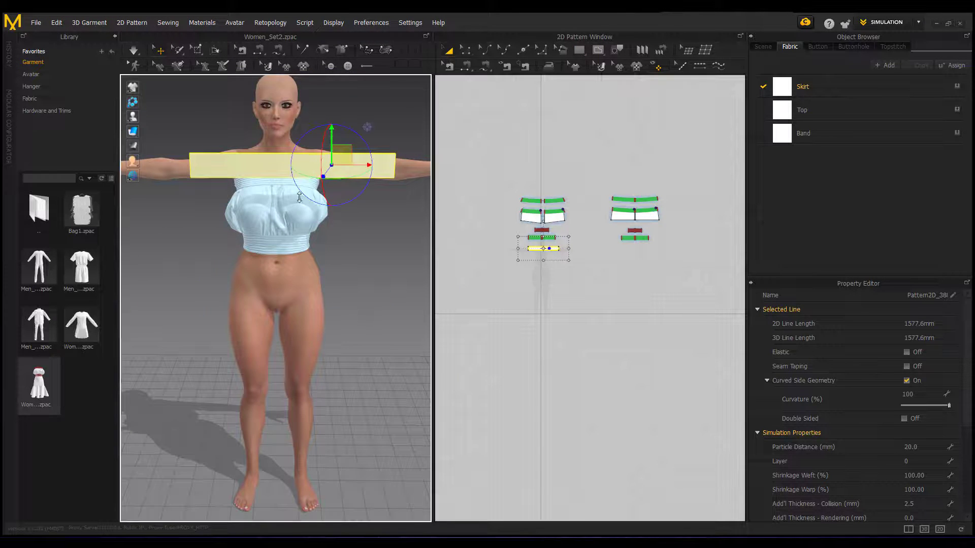
drag(299, 197, 296, 270)
right_drag(219, 339, 285, 342)
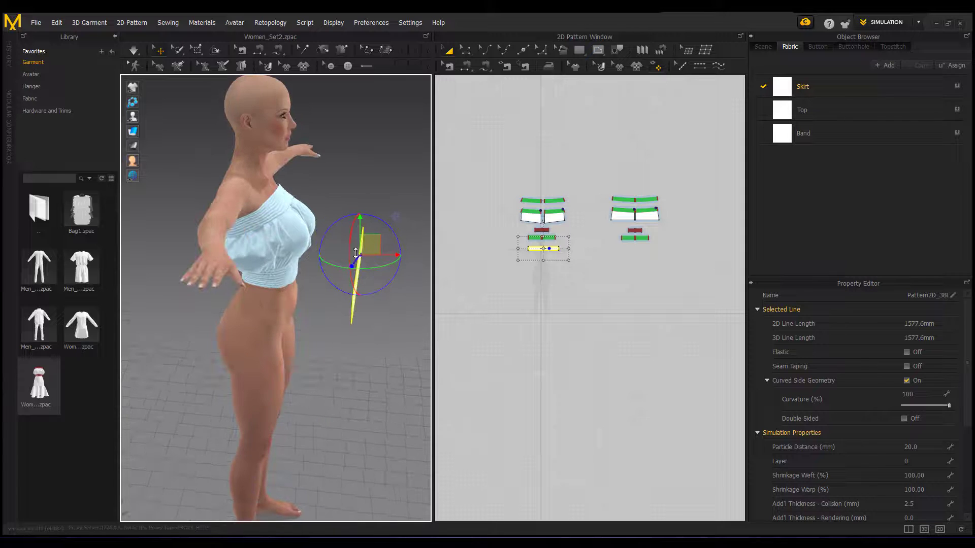
drag(361, 224, 361, 250)
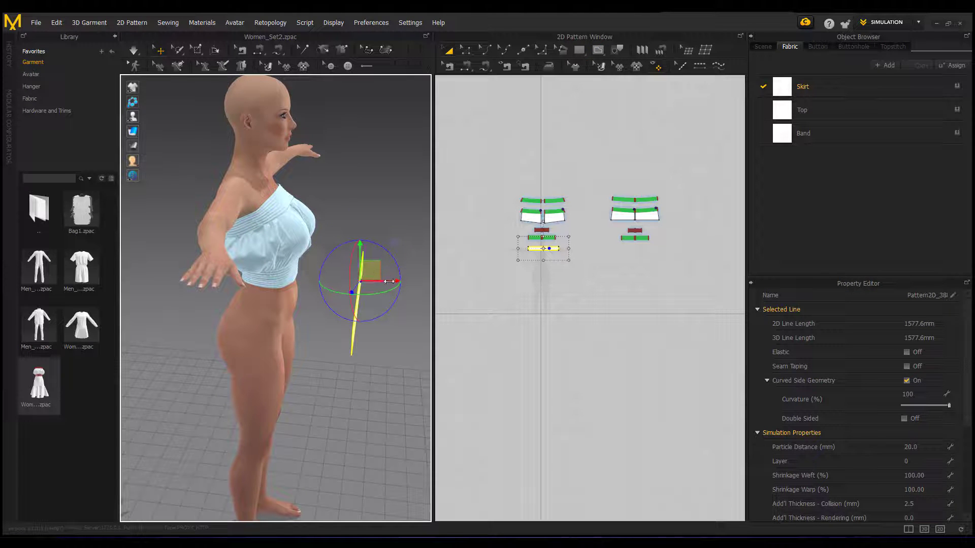
drag(389, 281, 336, 281)
right_drag(370, 370, 272, 345)
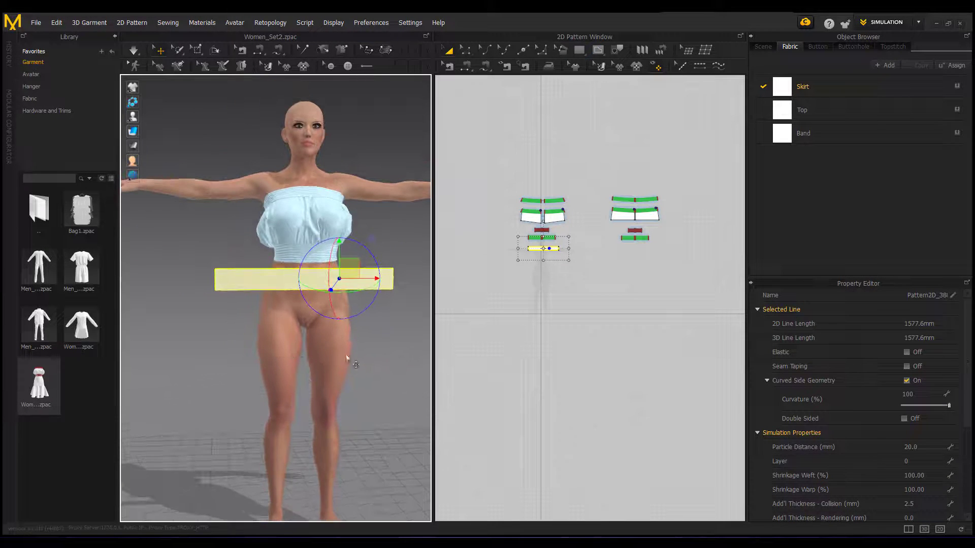
- Scale the waistband rectangle down around its centre to a total line length of about 975 mm
scroll(347, 358, up, 2)
scroll(547, 242, up, 6)
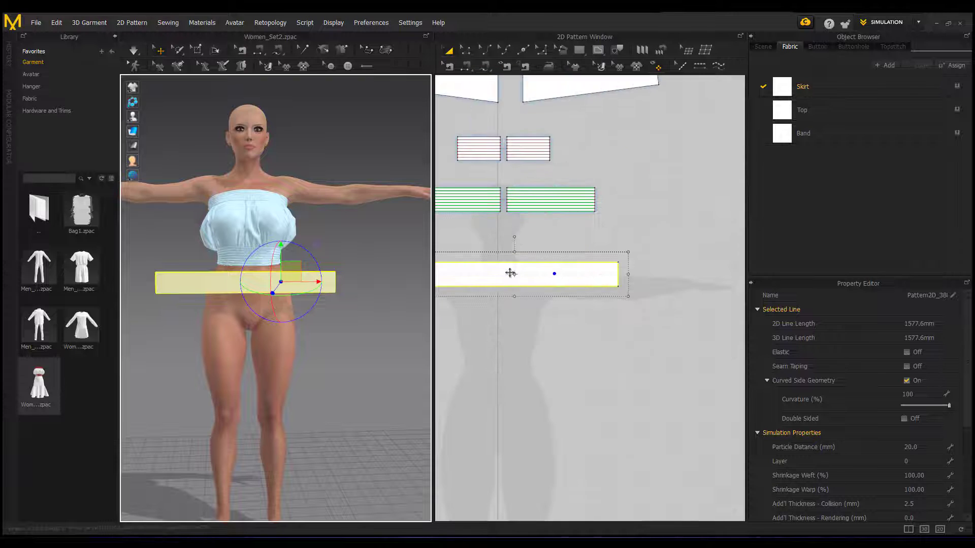
click(514, 274)
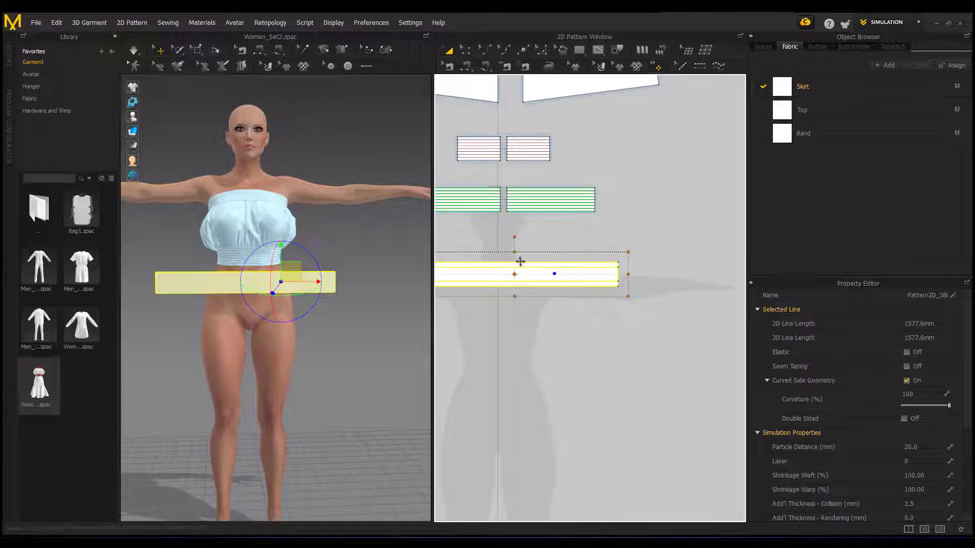
drag(520, 261, 601, 277)
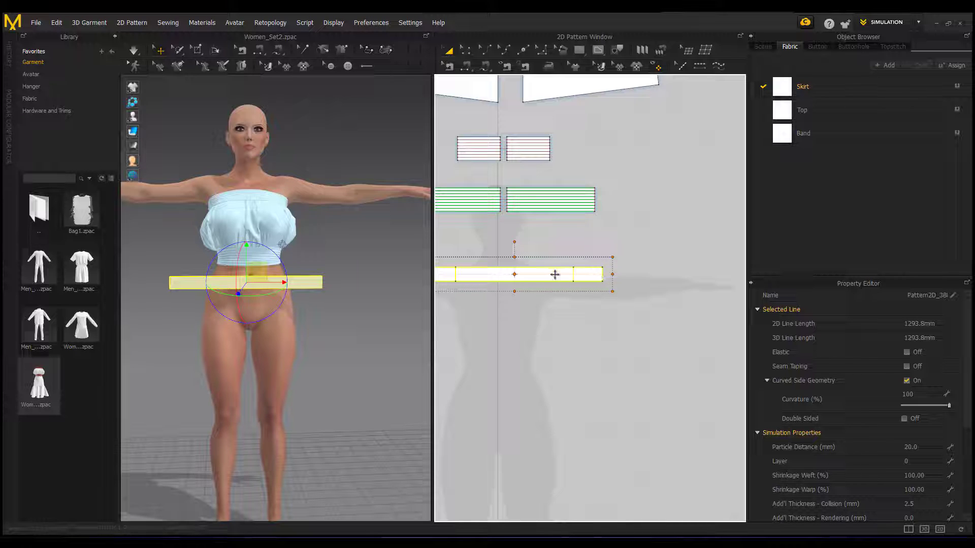
drag(580, 318, 583, 319)
scroll(553, 316, down, 5)
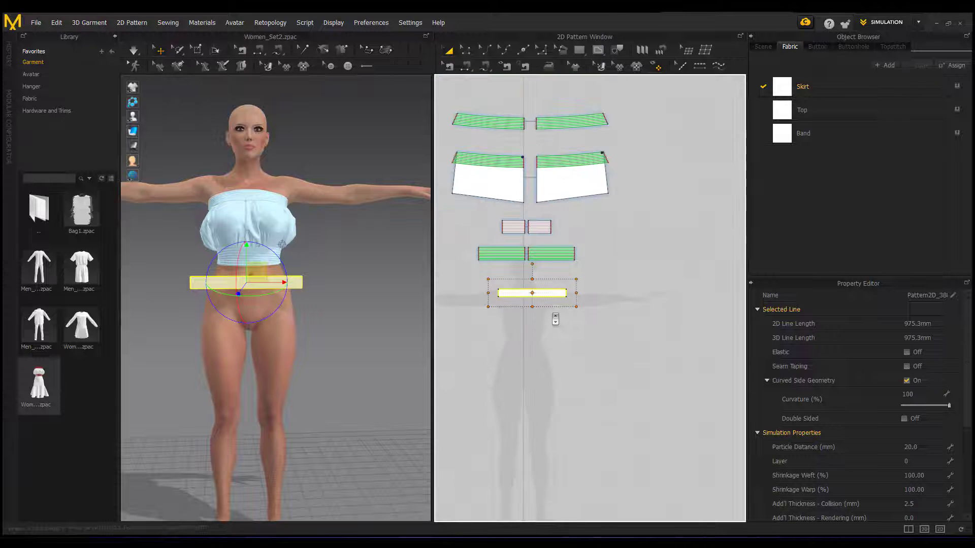
- Copy the waistband strip and paste the duplicate level with it on the right as the back piece
right_click(547, 287)
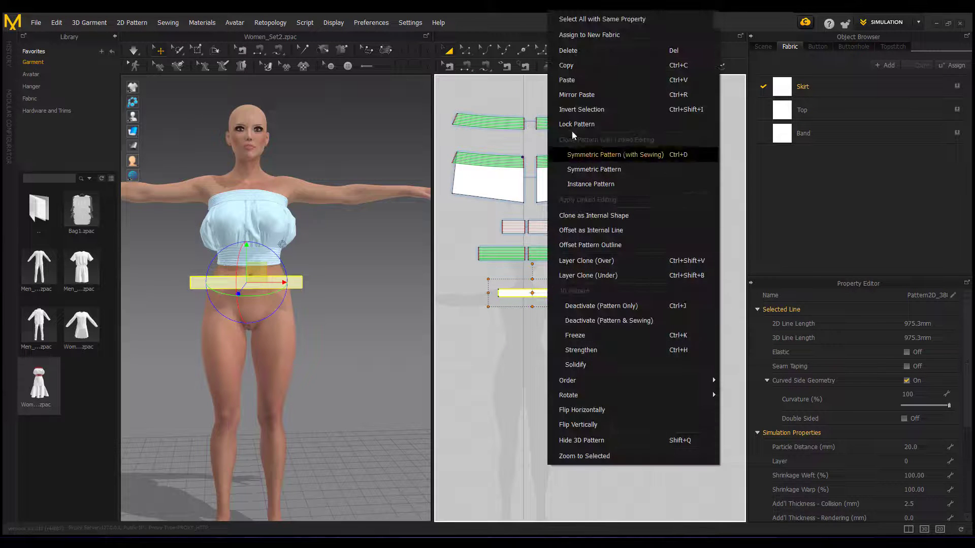
click(574, 70)
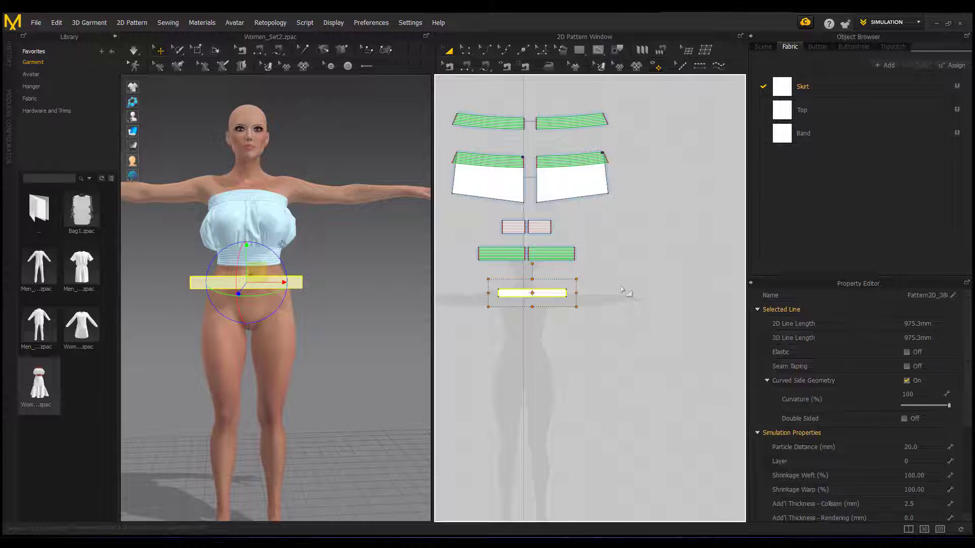
right_click(622, 288)
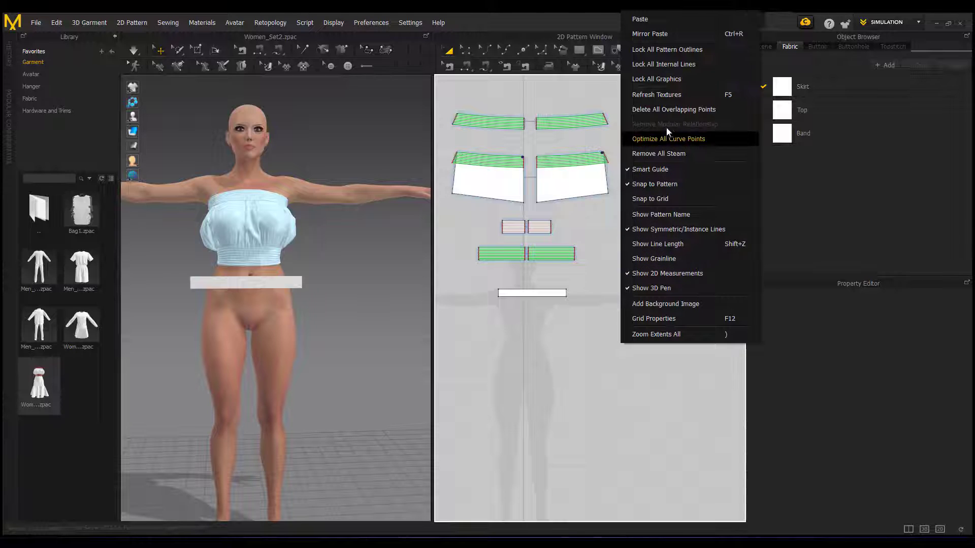
click(662, 29)
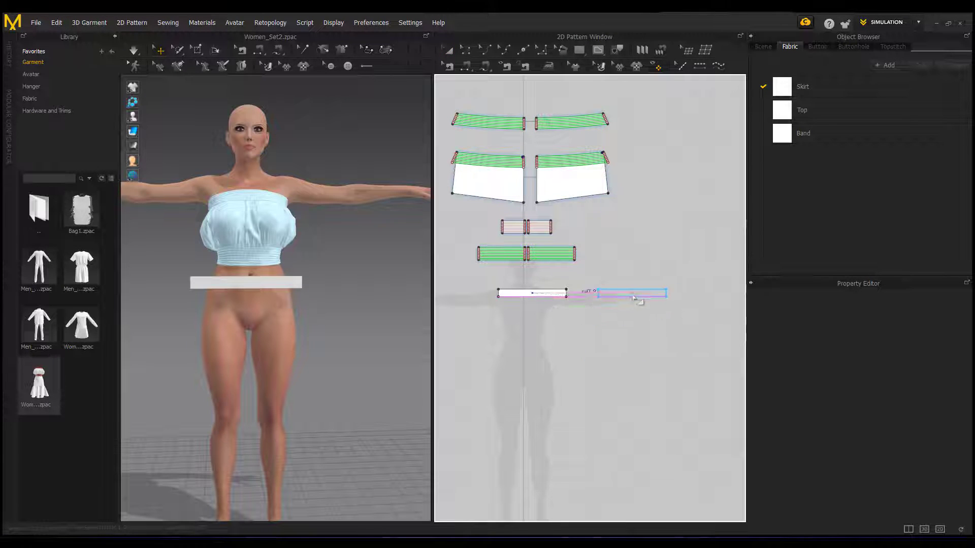
click(622, 360)
- Move the copied strip in 3D behind the avatar and centre it across the back of the waist
right_drag(353, 337, 214, 323)
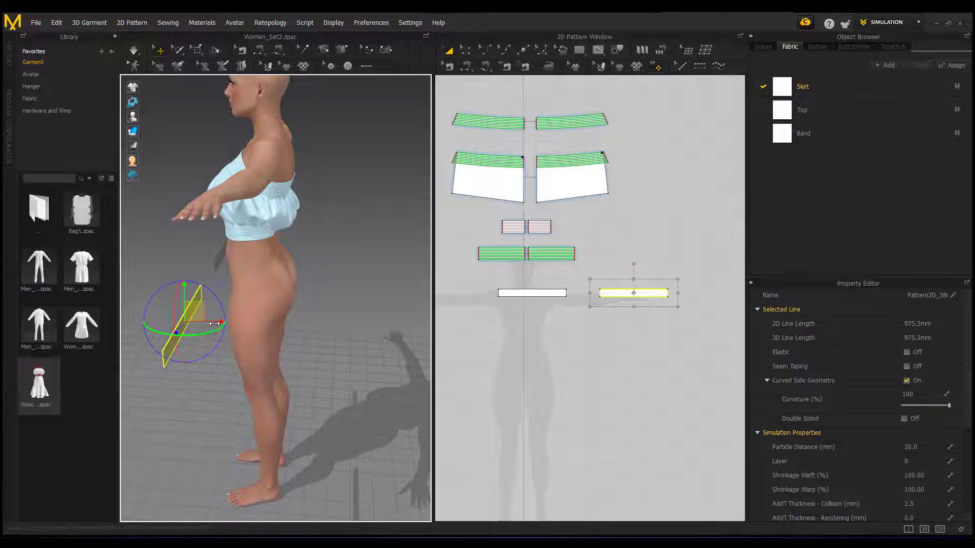
drag(214, 321, 319, 322)
right_drag(319, 323, 272, 361)
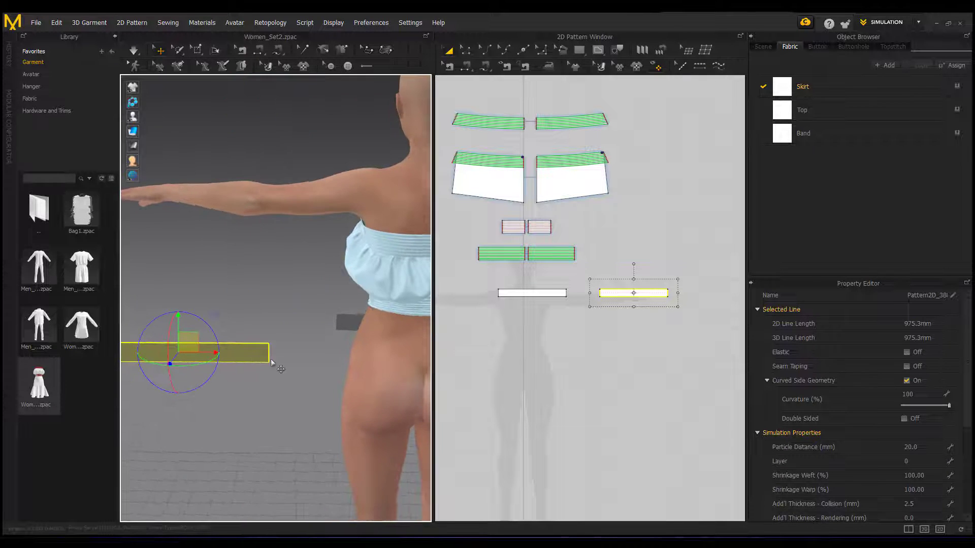
middle_drag(273, 362, 232, 292)
drag(161, 279, 387, 279)
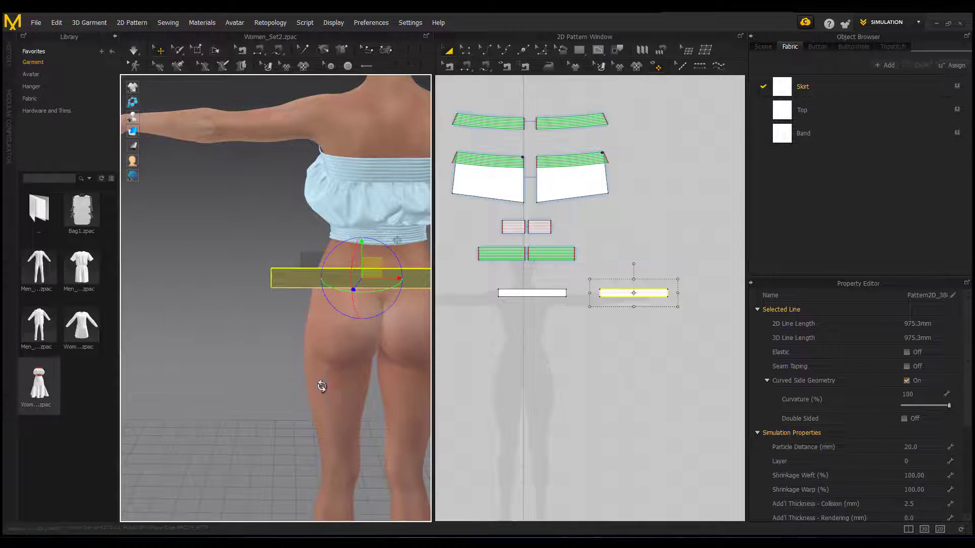
right_drag(322, 387, 309, 370)
middle_drag(414, 302, 326, 282)
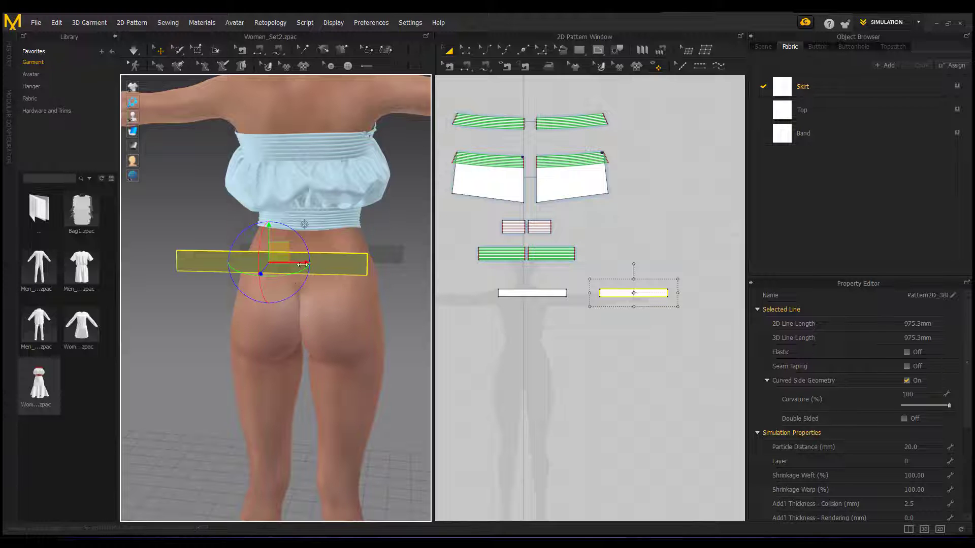
drag(290, 256, 316, 256)
- Flip the normal of the back waistband strip
right_click(315, 256)
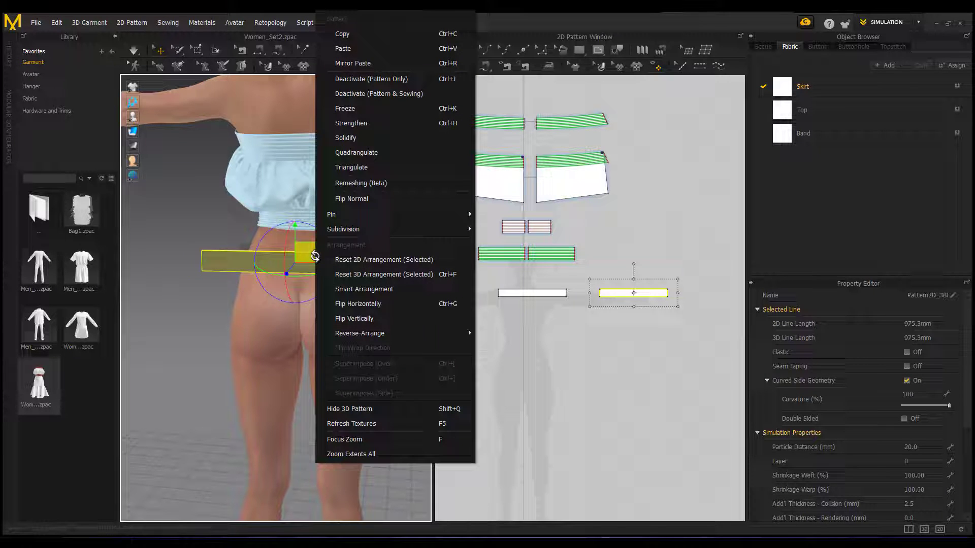
click(351, 202)
right_drag(281, 325, 331, 354)
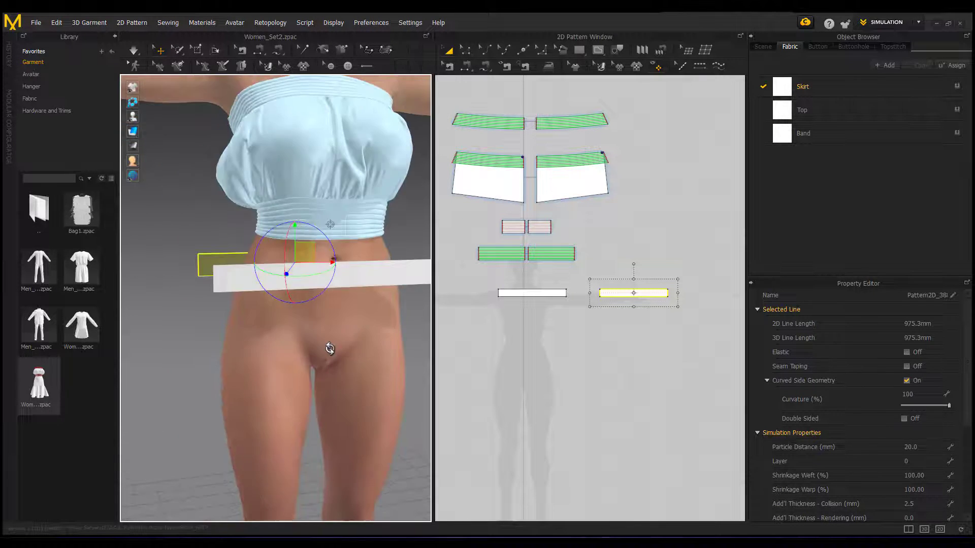
- Sew the short ends of the front and back waistband strips together at both sides with segment sewing
click(469, 68)
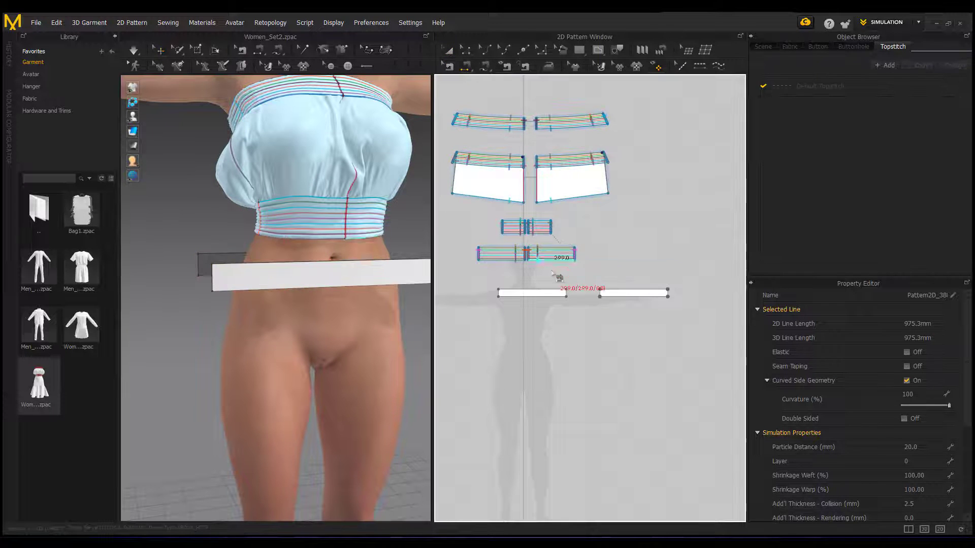
scroll(577, 287, up, 5)
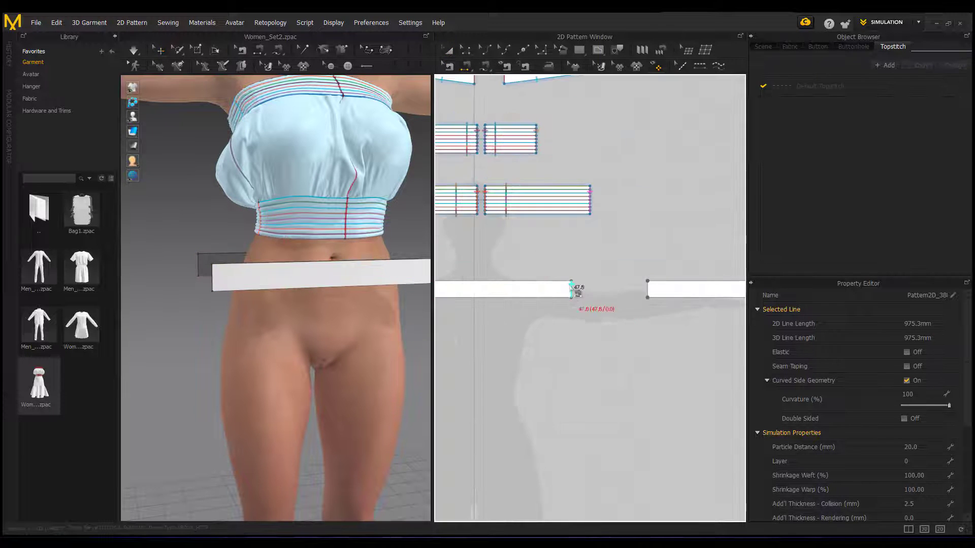
click(642, 290)
scroll(505, 338, down, 4)
scroll(503, 335, down, 2)
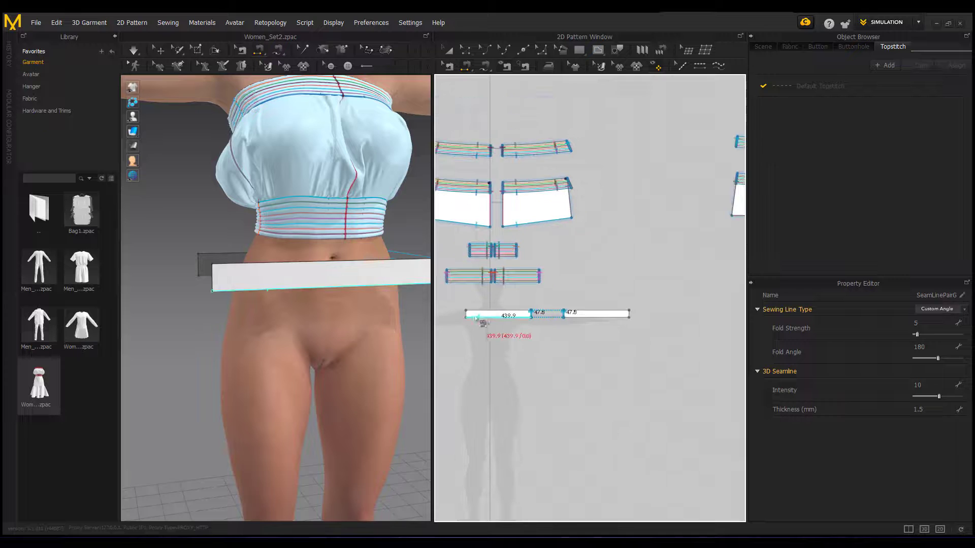
click(466, 313)
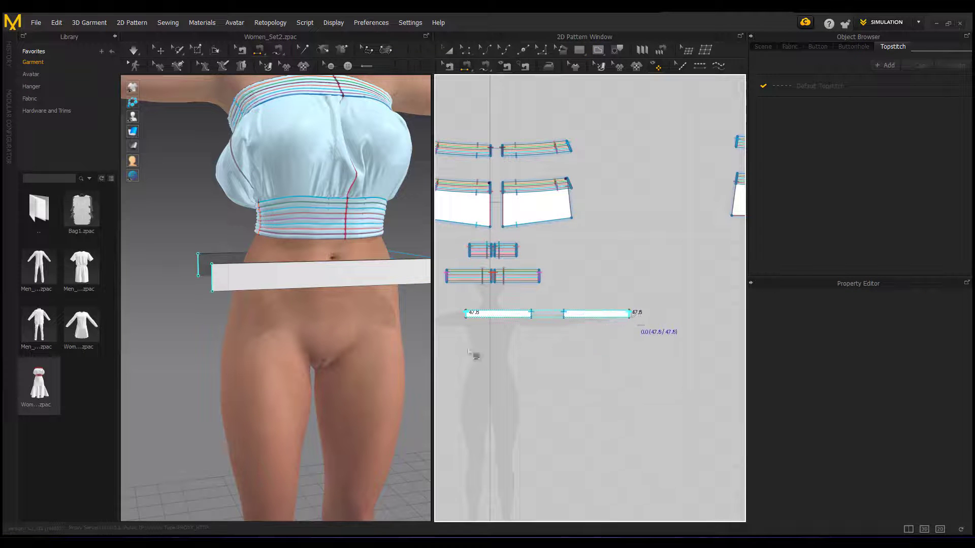
click(631, 313)
scroll(324, 286, down, 2)
middle_drag(335, 287, 311, 295)
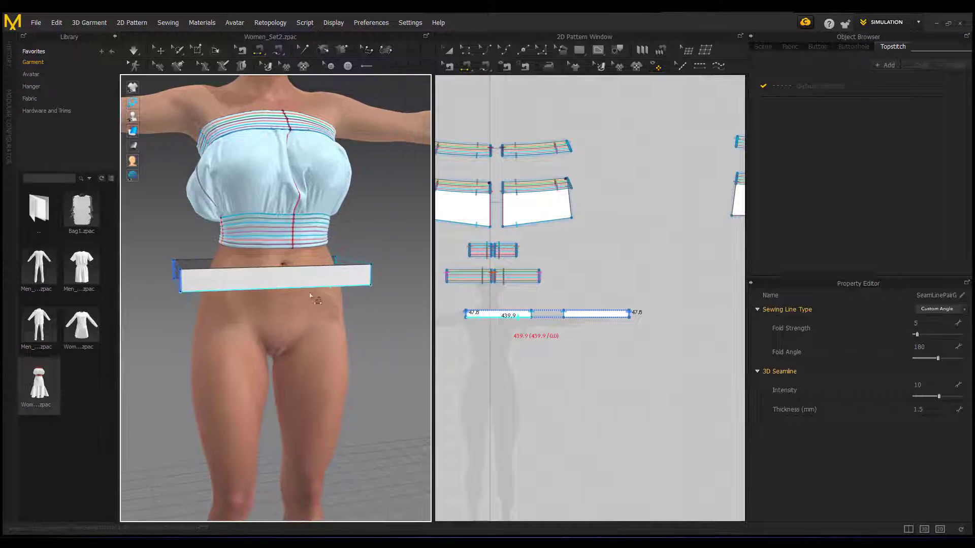
right_drag(309, 294, 307, 318)
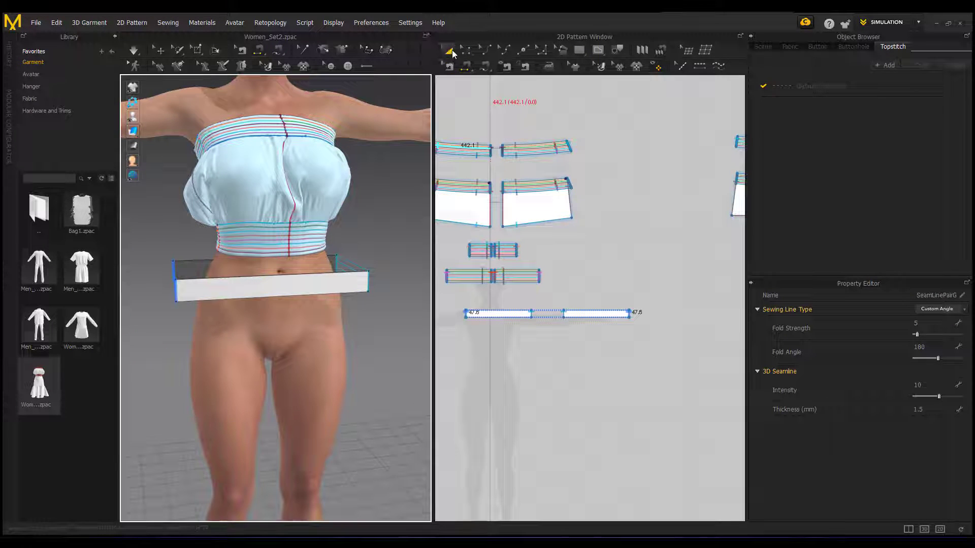
- Shorten both waistband strips together to a combined line length of about 1803 mm and simulate them onto the avatar's waist
click(452, 51)
click(509, 313)
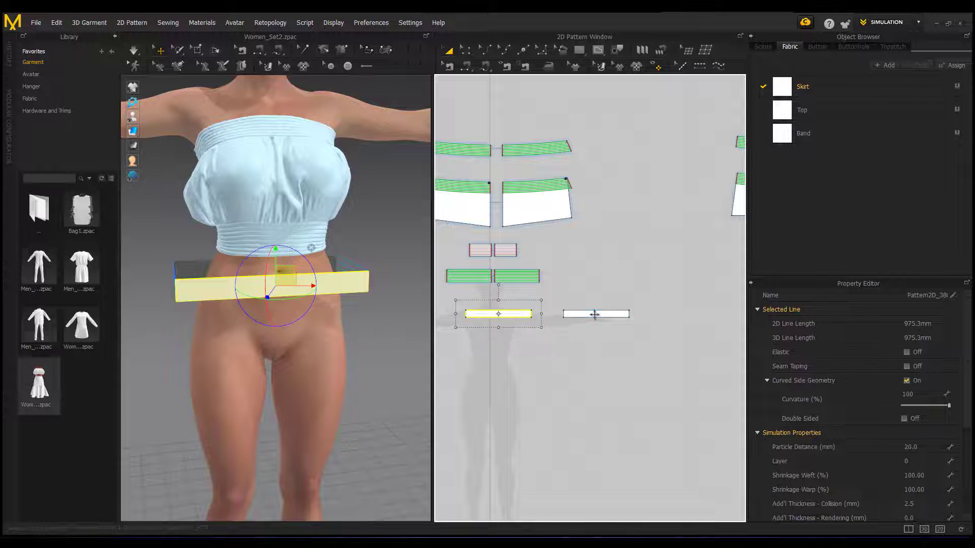
shift+click(595, 315)
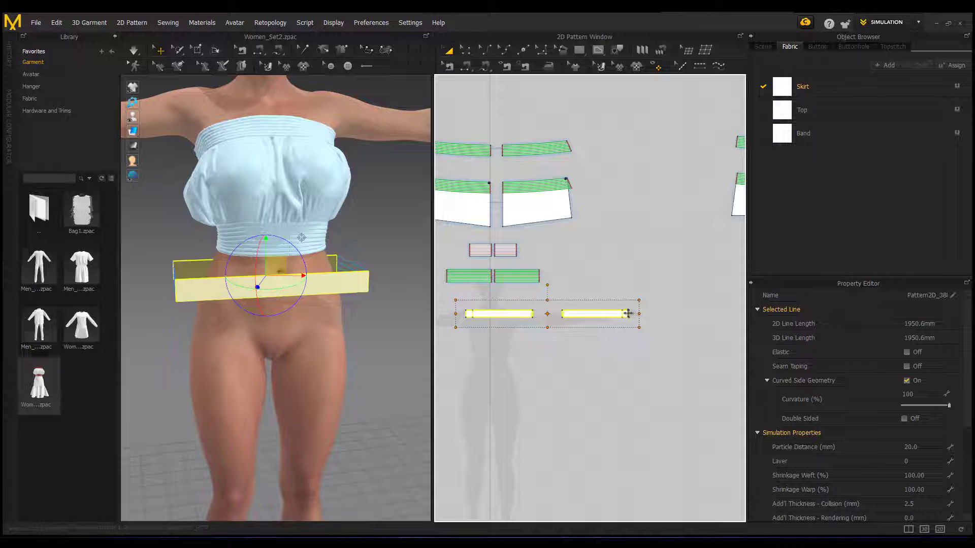
drag(627, 315, 619, 316)
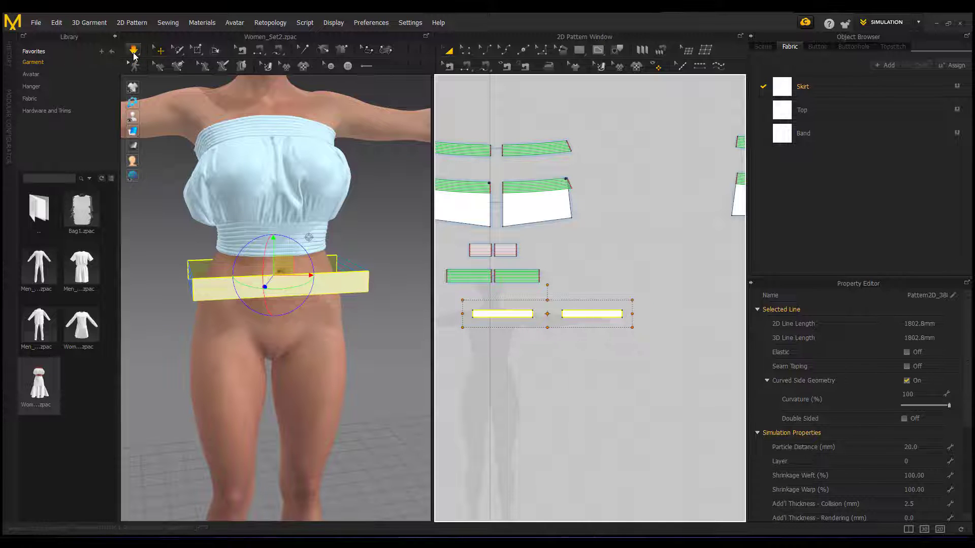
click(133, 50)
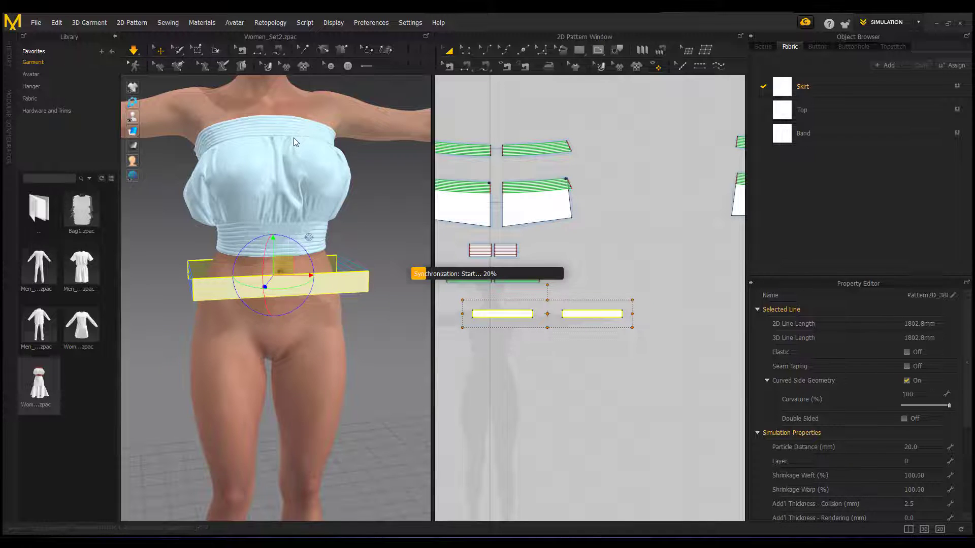
- Solidify both waistband strips and stop the simulation
right_click(587, 312)
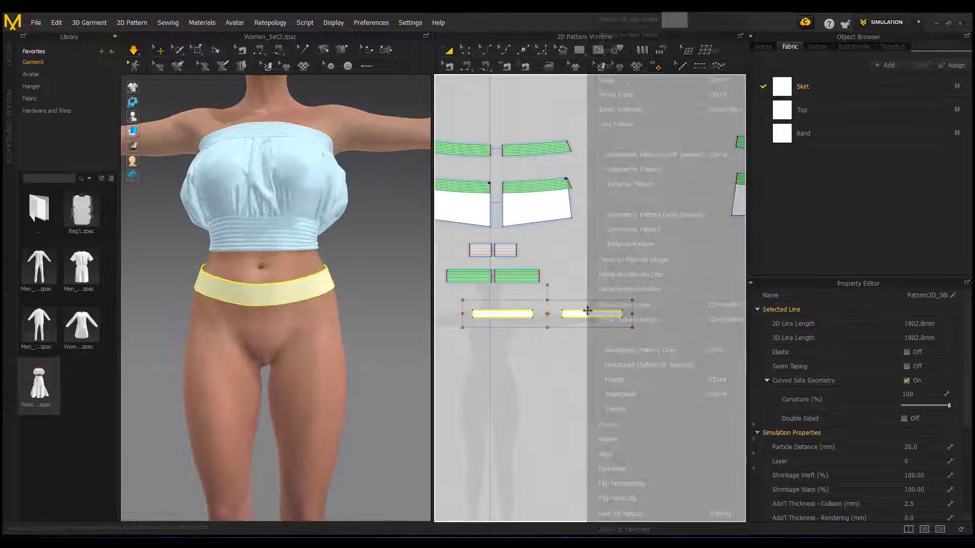
click(615, 408)
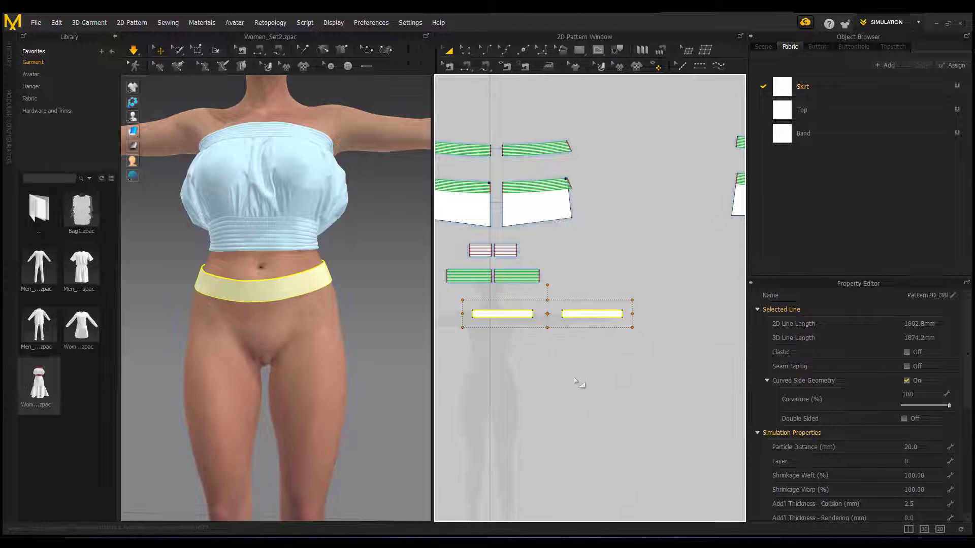
click(475, 323)
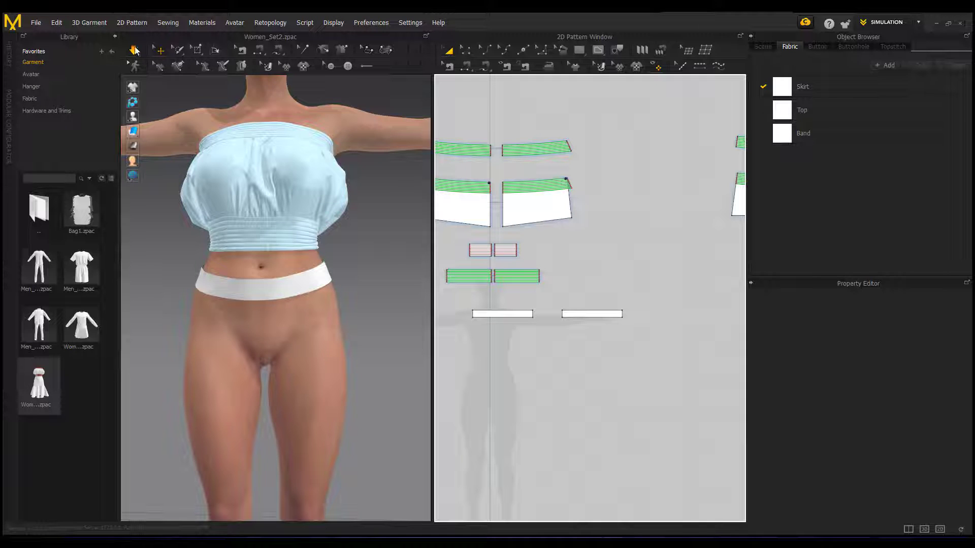
click(135, 50)
click(516, 377)
scroll(264, 319, down, 3)
right_drag(263, 319, 191, 320)
scroll(322, 273, up, 2)
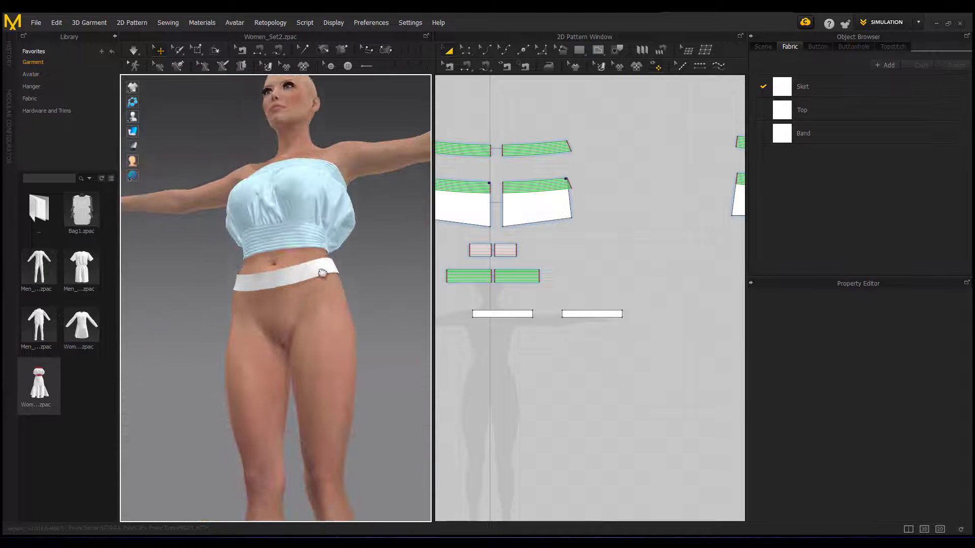
mouse_move(322, 273)
right_down()
mouse_move(313, 301)
mouse_move(328, 285)
mouse_move(315, 290)
right_up()
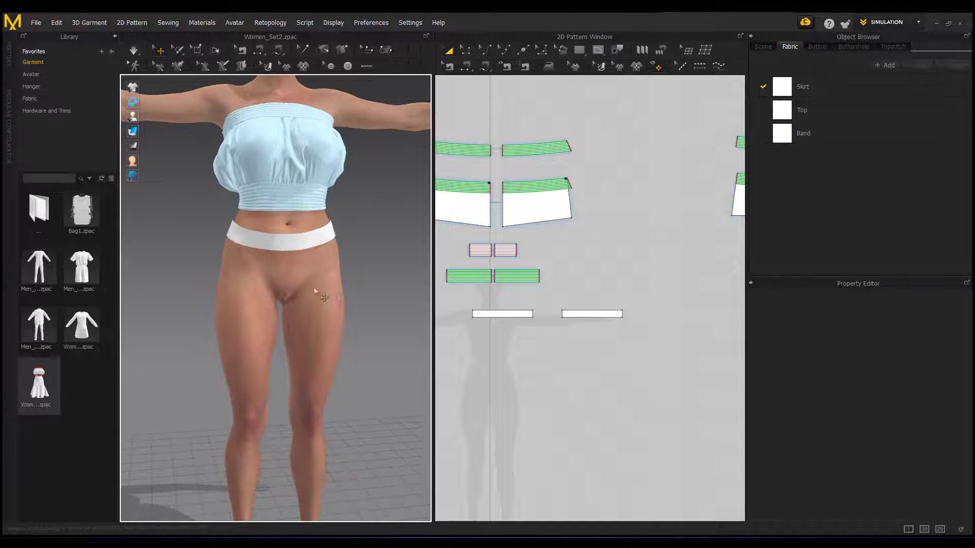
middle_drag(315, 290, 309, 300)
right_drag(316, 309, 289, 322)
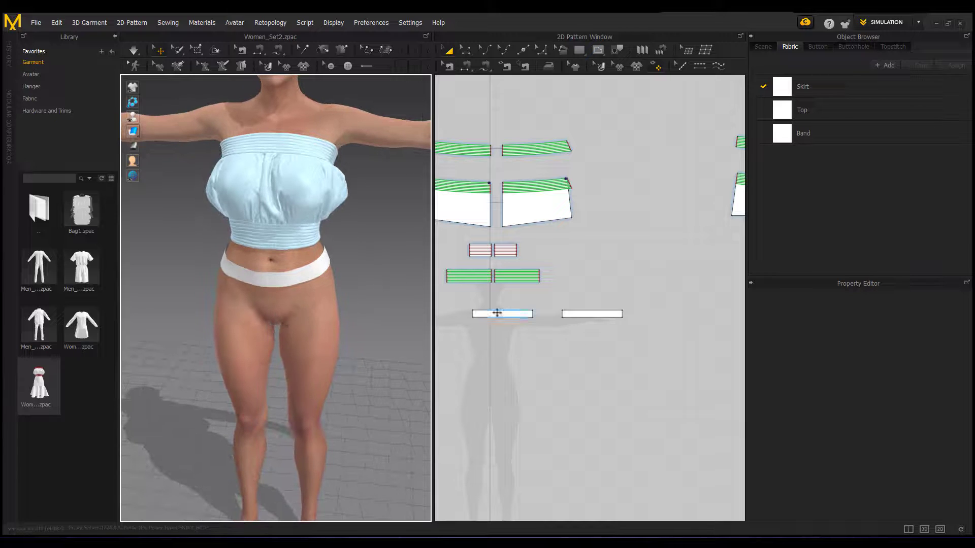
- Check the length of the front waistband strip's lower edge in the 2D pattern
scroll(496, 313, up, 6)
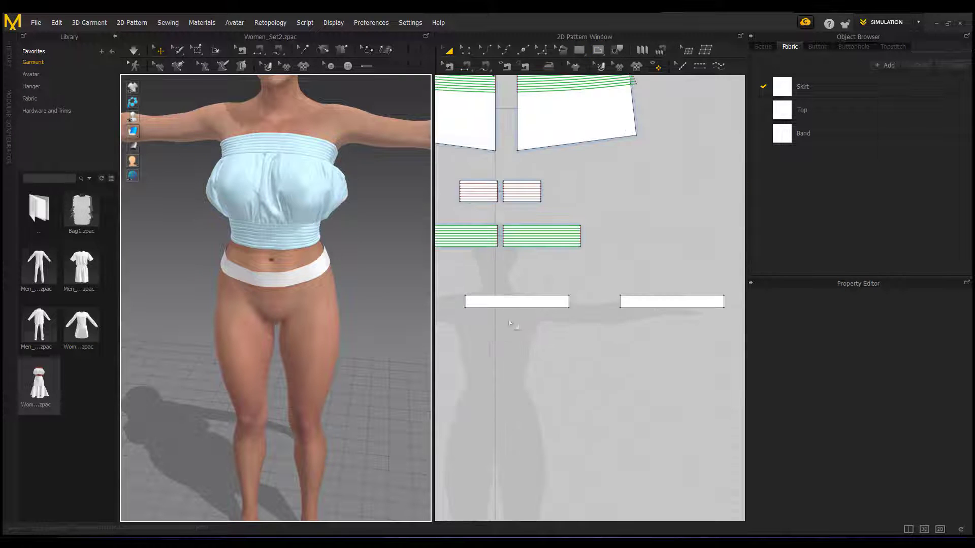
click(537, 298)
scroll(536, 307, up, 4)
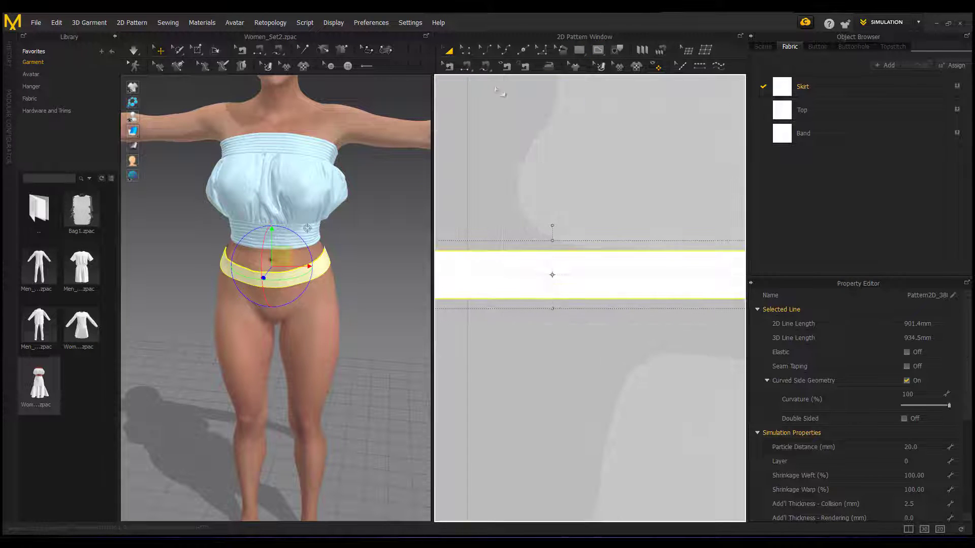
click(466, 49)
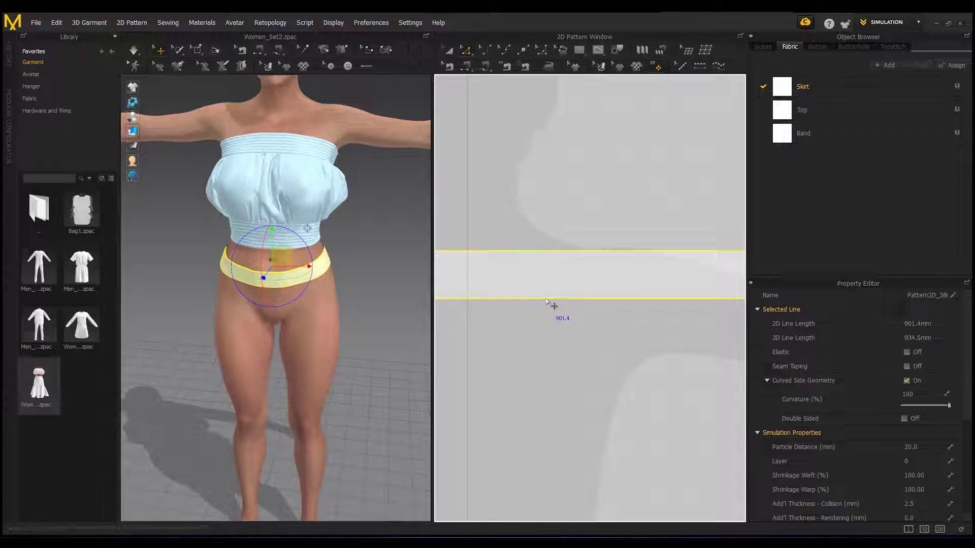
click(546, 299)
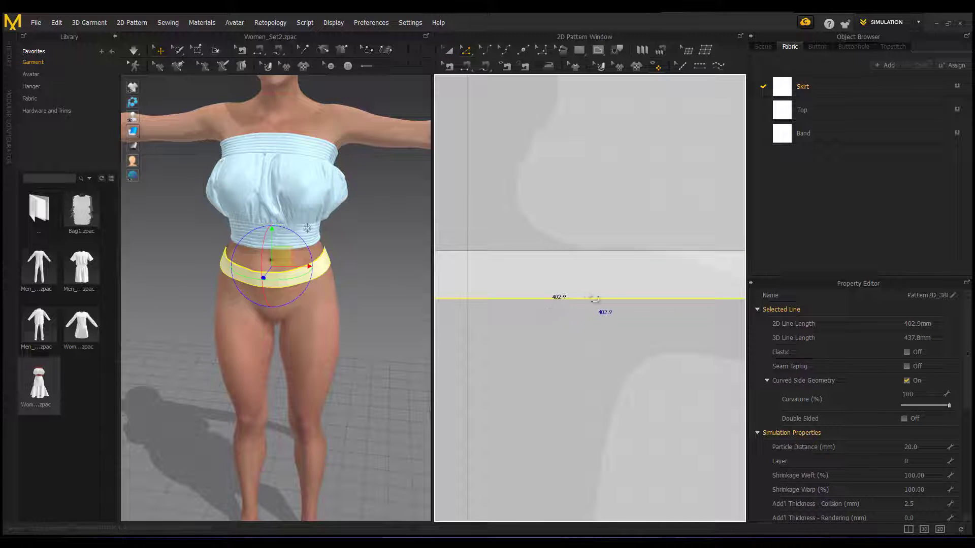
scroll(558, 292, down, 4)
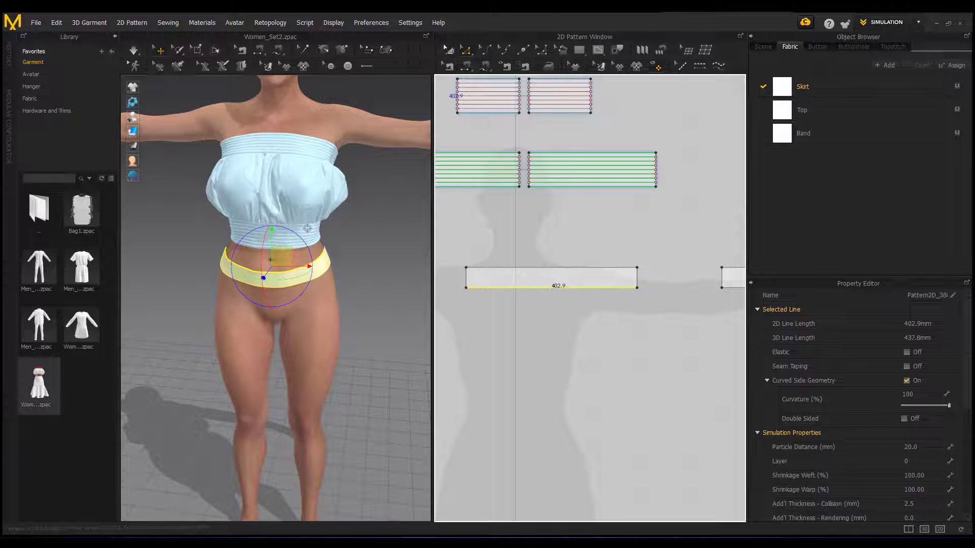
- Select the front and back waistband strips and apply Symmetric Pattern linked editing without sewing
key(a)
scroll(533, 293, down, 3)
drag(446, 261, 731, 319)
right_click(683, 282)
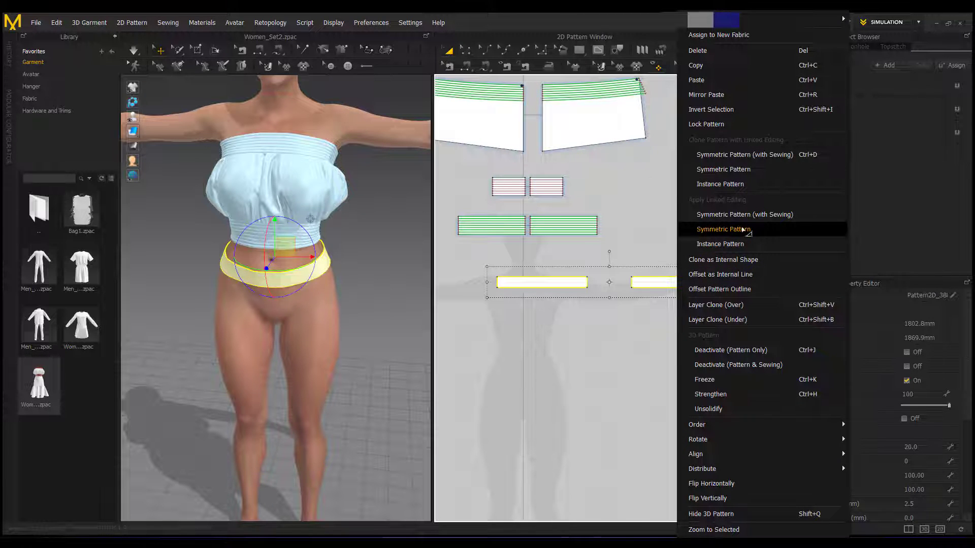
click(743, 229)
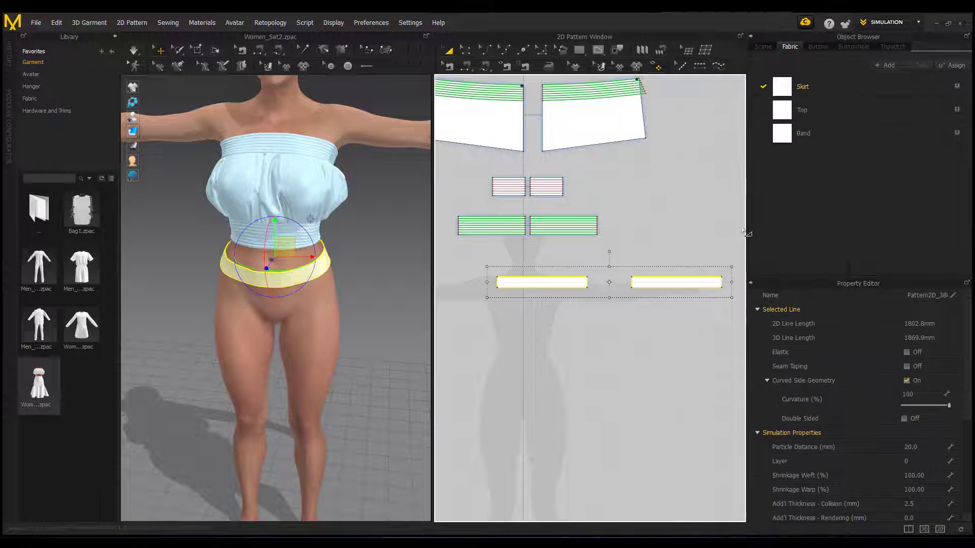
click(659, 270)
scroll(548, 304, up, 3)
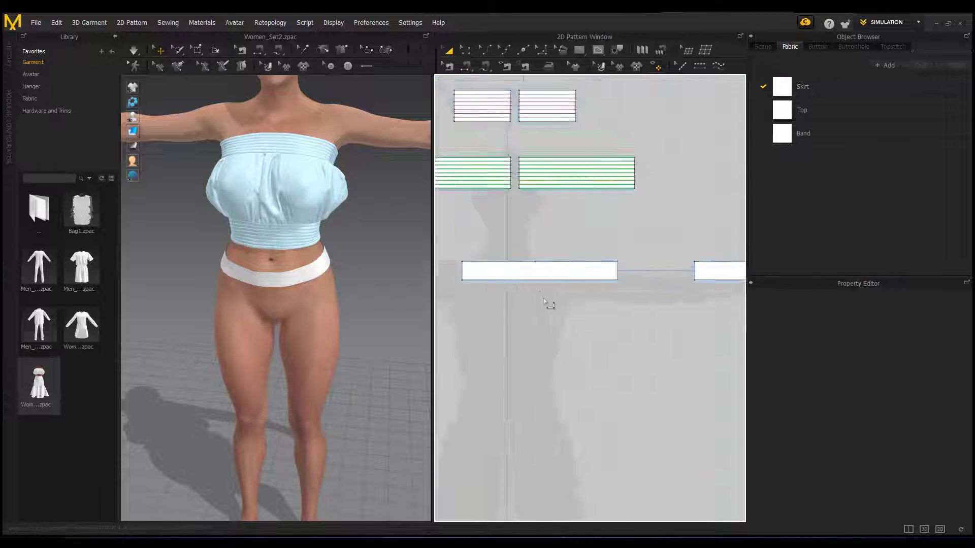
- Move the back waistband strip closer to the front strip in the 2D pattern layout
scroll(555, 277, down, 4)
scroll(540, 311, up, 1)
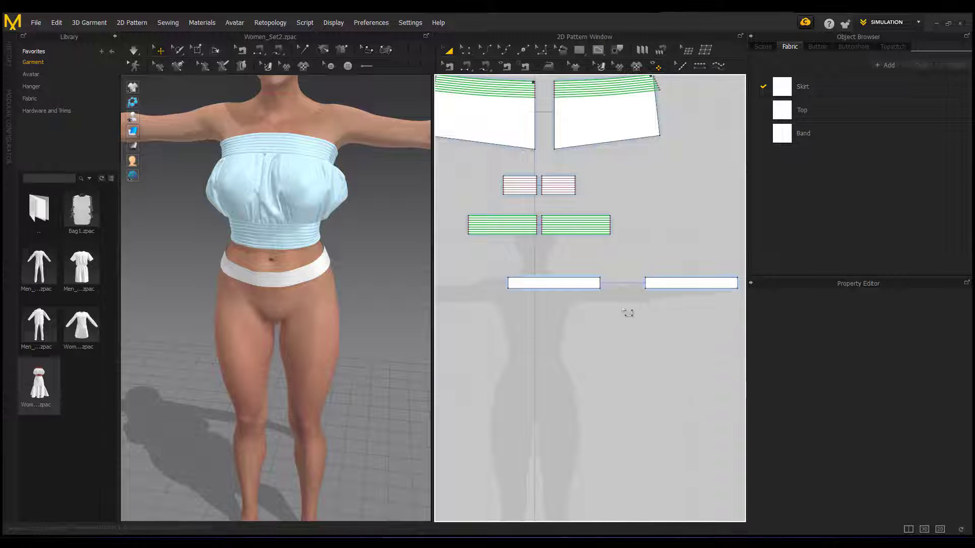
drag(662, 286, 635, 288)
scroll(537, 301, up, 2)
click(547, 308)
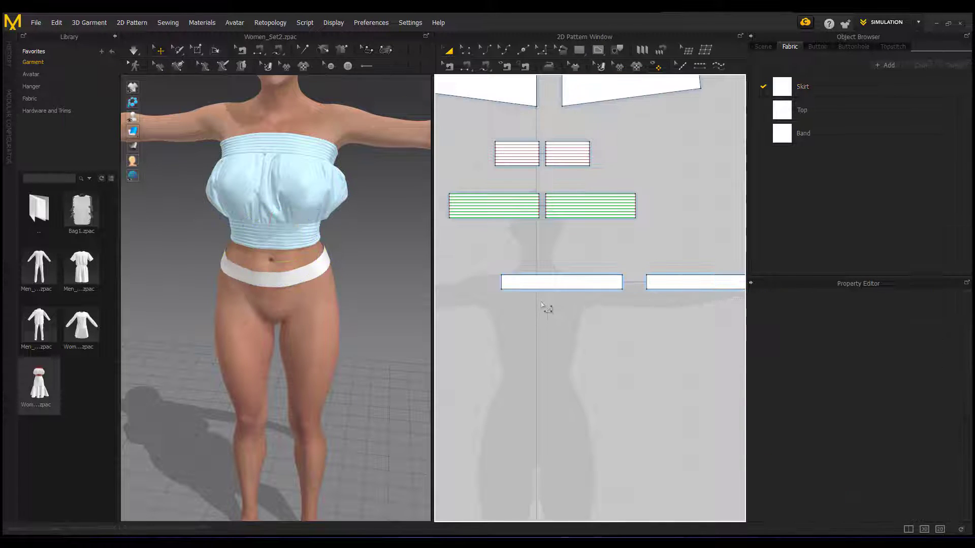
- Split the front waistband strip's lower edge uniformly into 6 segments, mirrored on the linked back strip
click(465, 50)
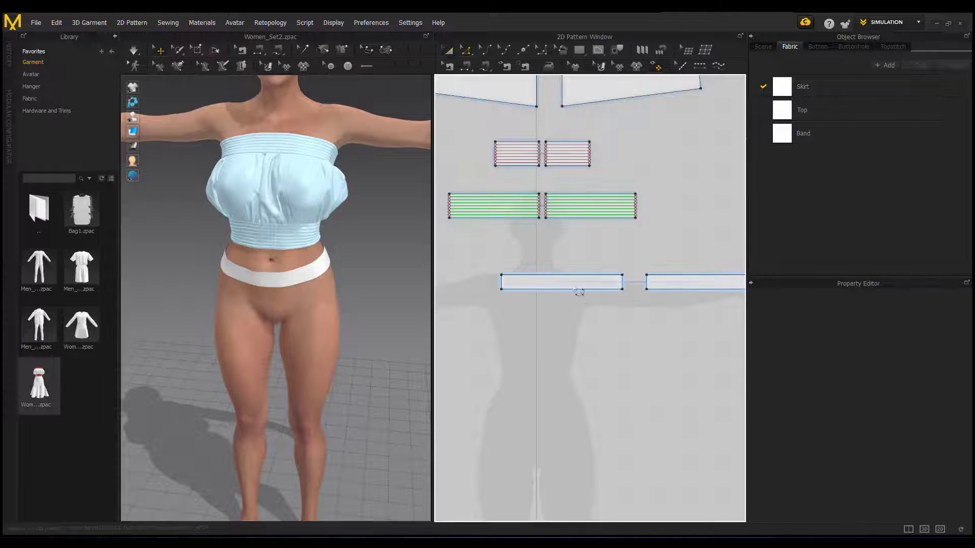
right_click(571, 288)
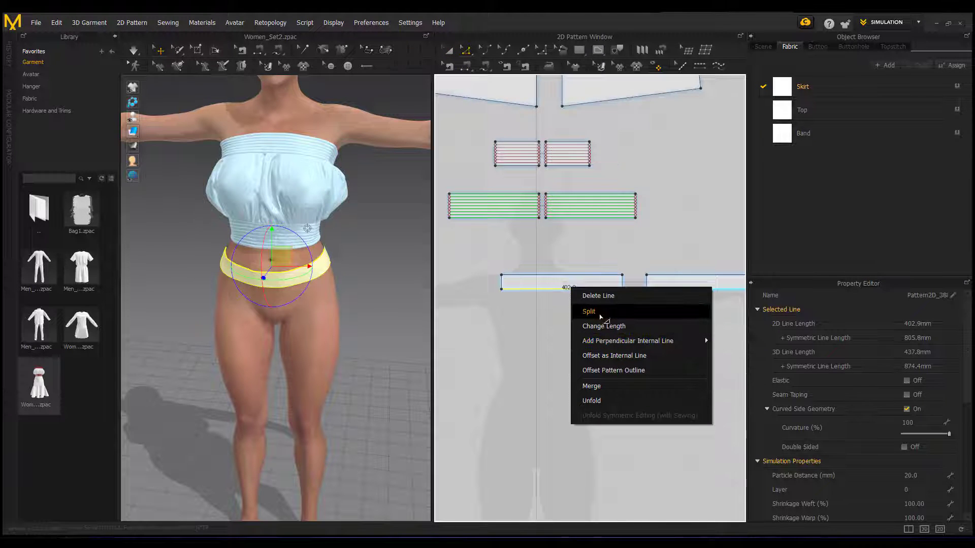
click(589, 311)
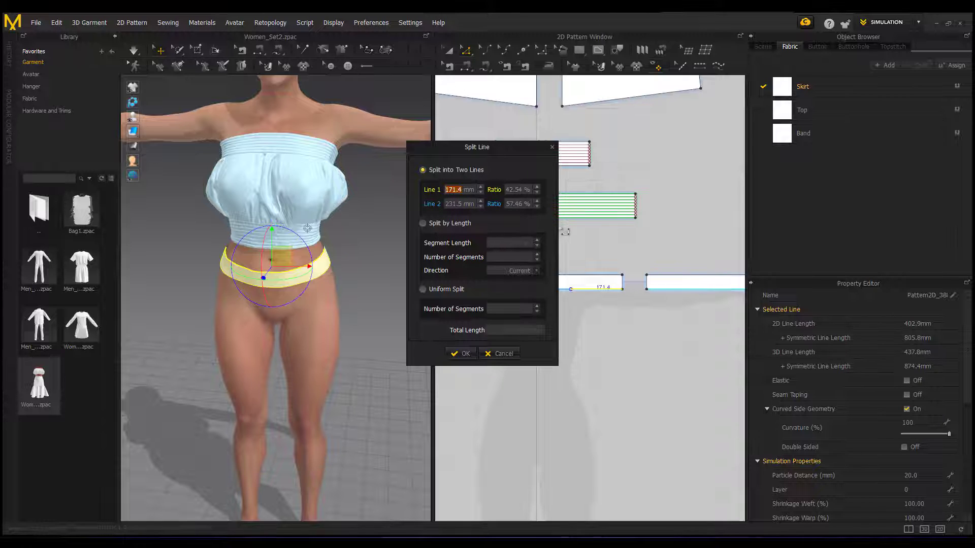
click(448, 289)
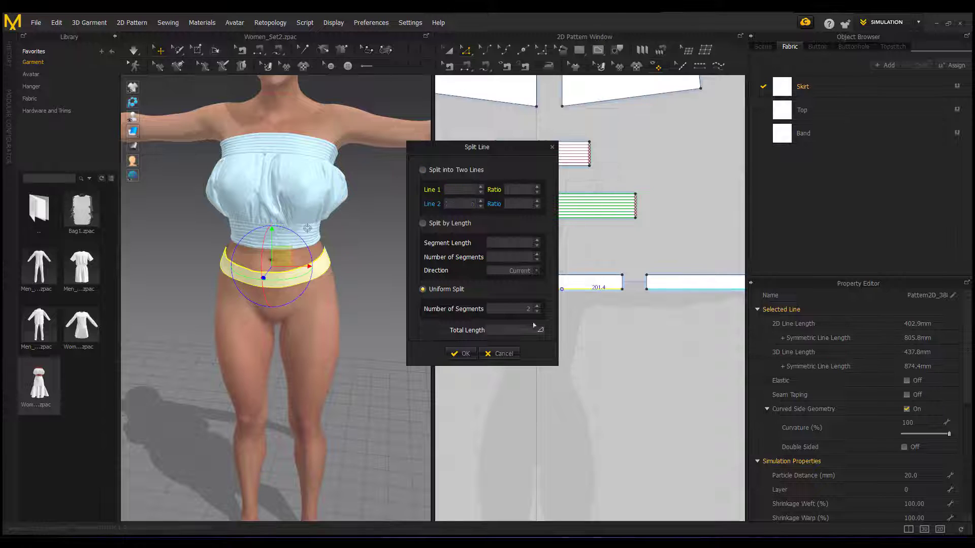
drag(510, 154, 390, 153)
click(417, 306)
click(417, 306)
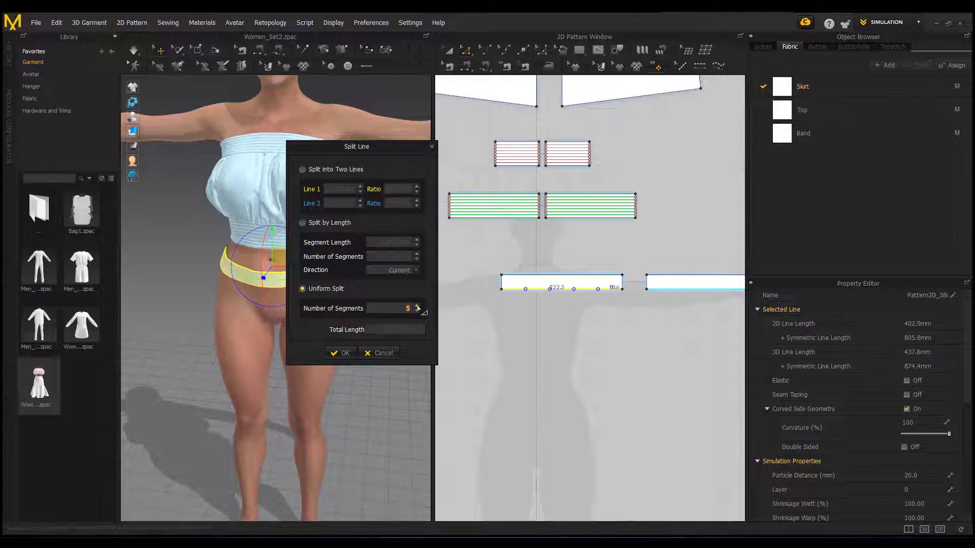
click(417, 306)
click(417, 306)
click(341, 353)
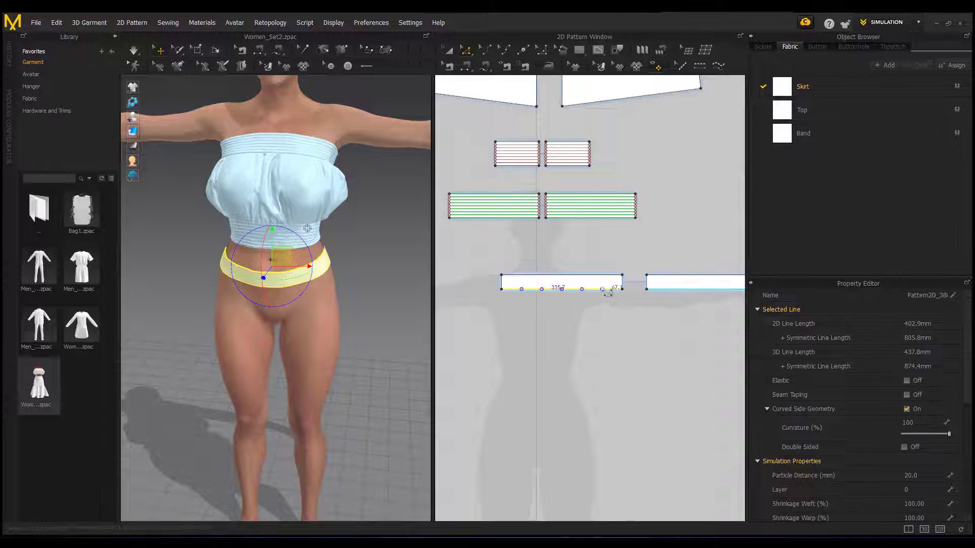
middle_drag(653, 291, 626, 299)
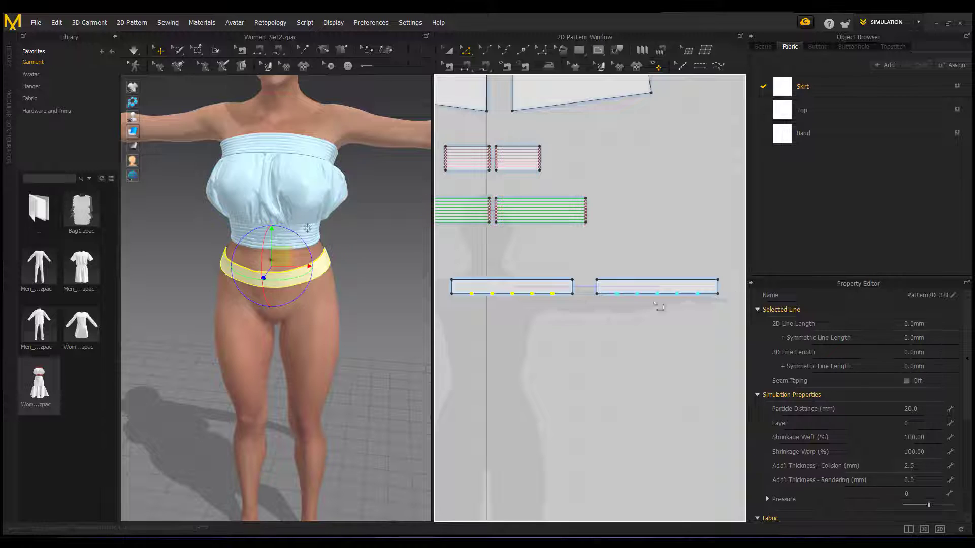
click(640, 346)
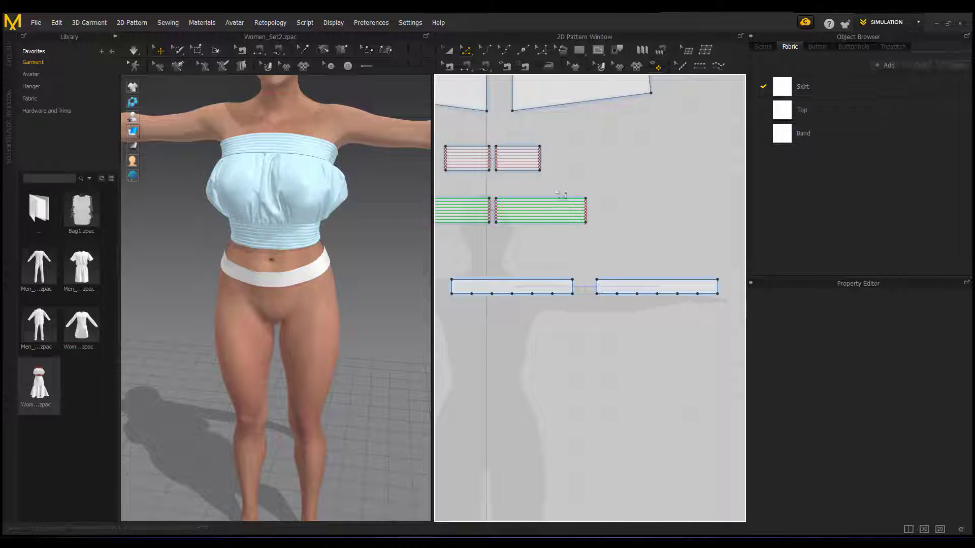
- Check the length of the first segment on the front waistband strip's lower edge
scroll(457, 298, up, 3)
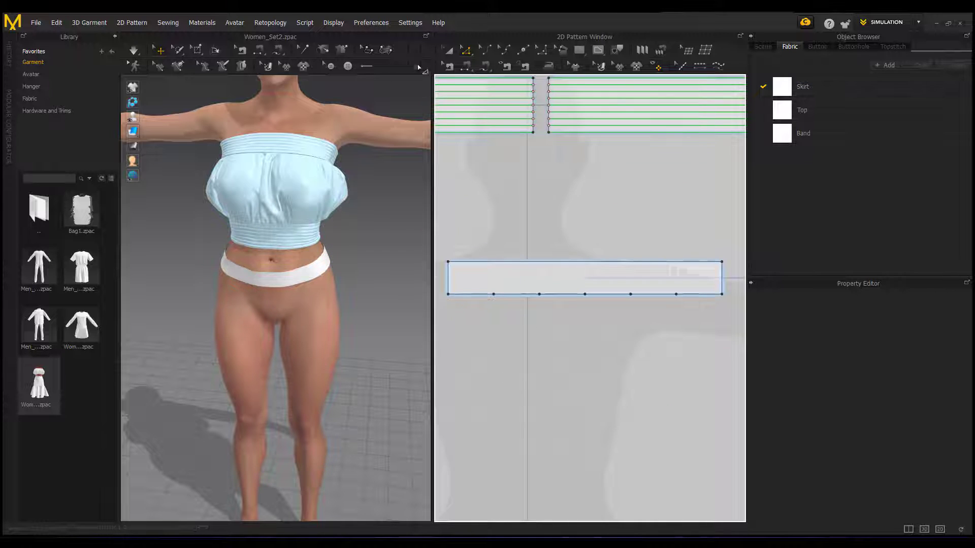
click(471, 295)
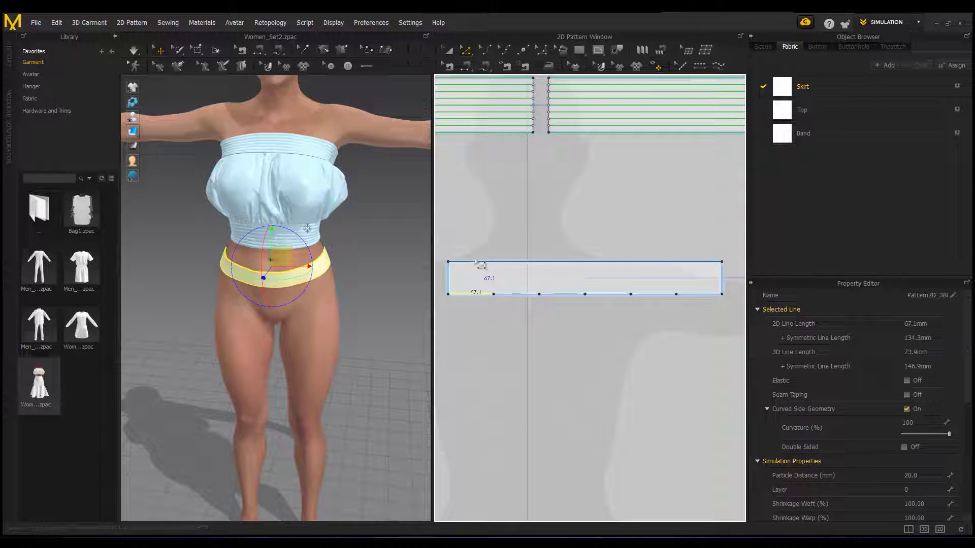
click(543, 327)
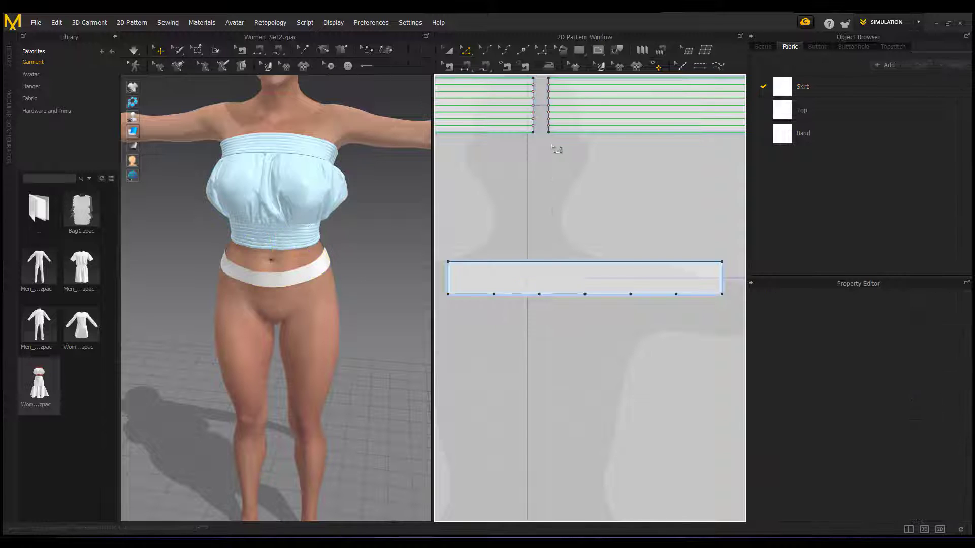
- Create a rectangle pattern 67.1 mm wide and 500 mm high near the front waistband strip
scroll(557, 153, down, 2)
click(579, 49)
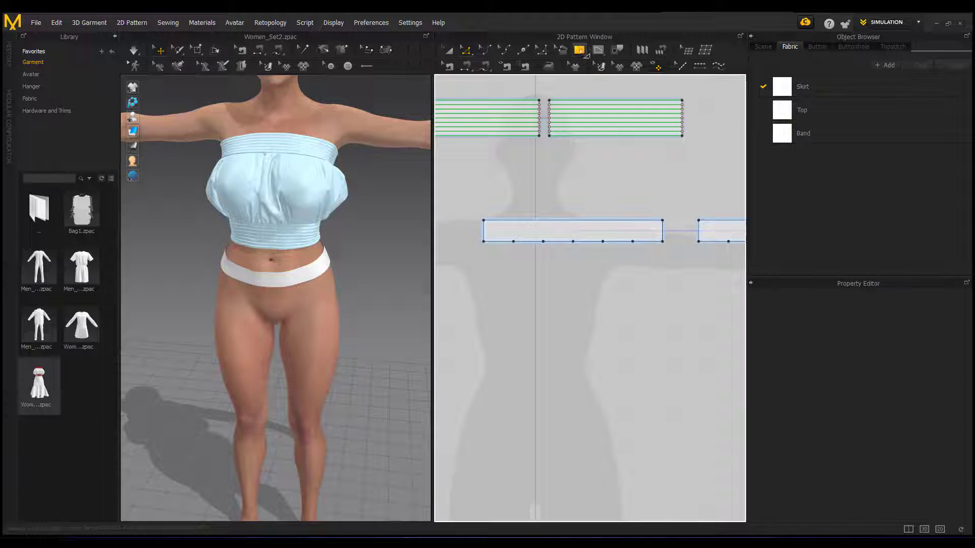
right_click(518, 286)
click(478, 284)
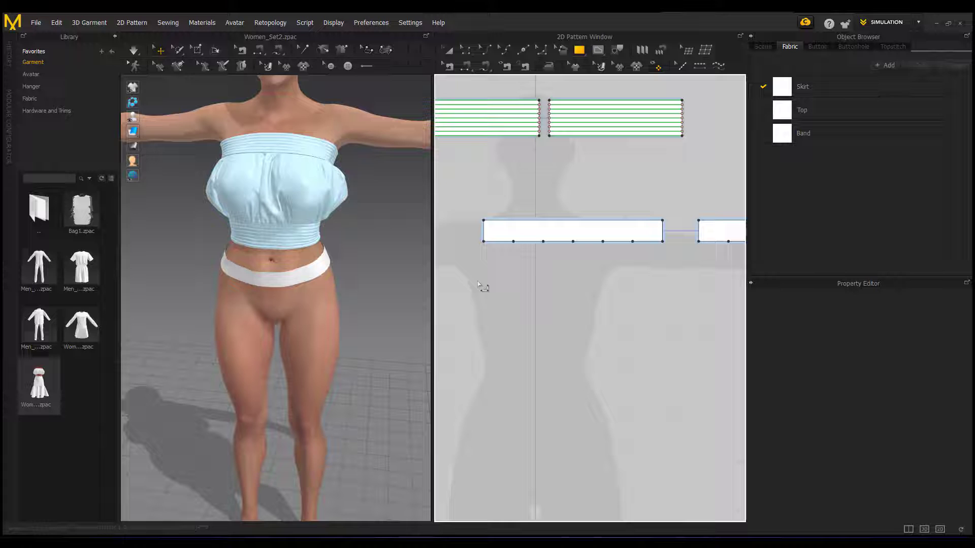
right_click(530, 289)
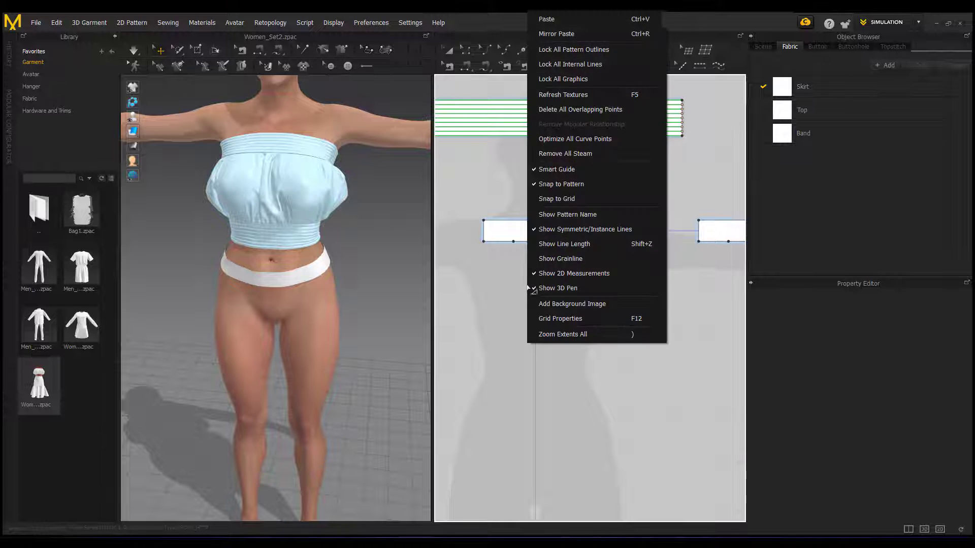
click(508, 304)
click(521, 303)
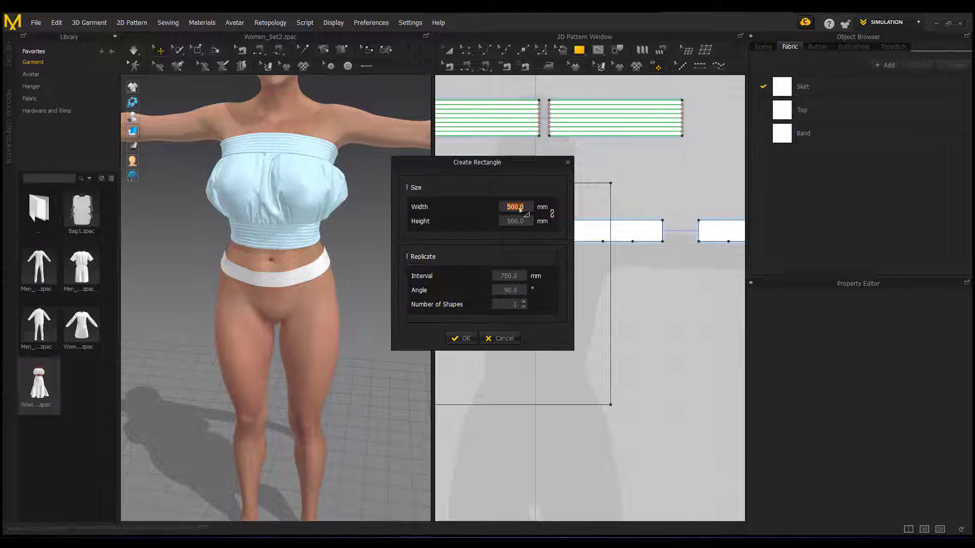
text(67.1)
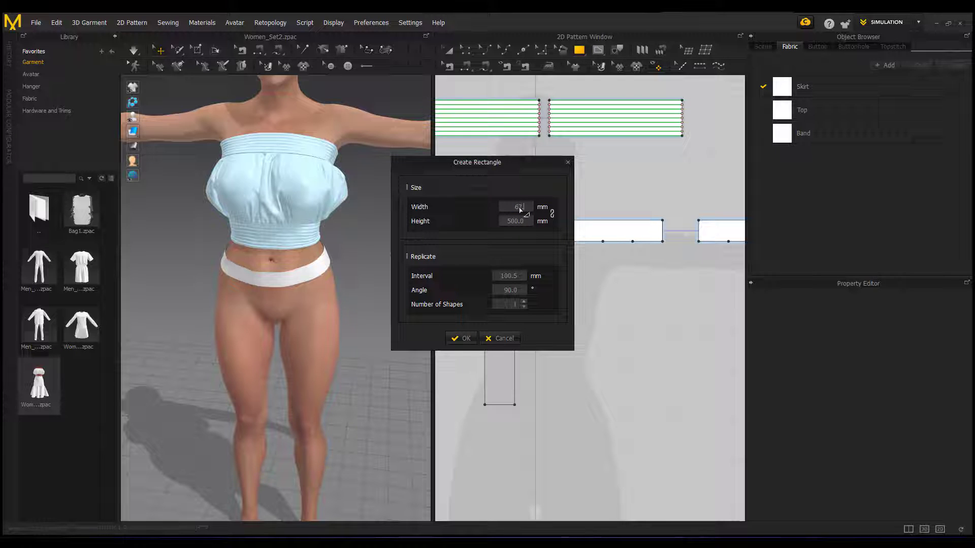
click(460, 338)
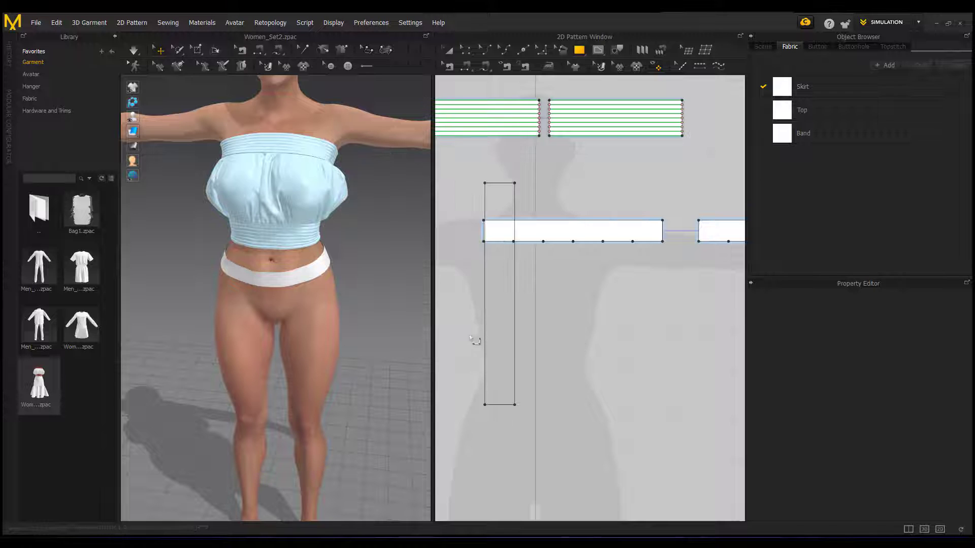
- Move the tall rectangle below the front waistband strip, roughly under its first edge segment
click(448, 50)
drag(515, 277, 516, 365)
scroll(530, 303, down, 3)
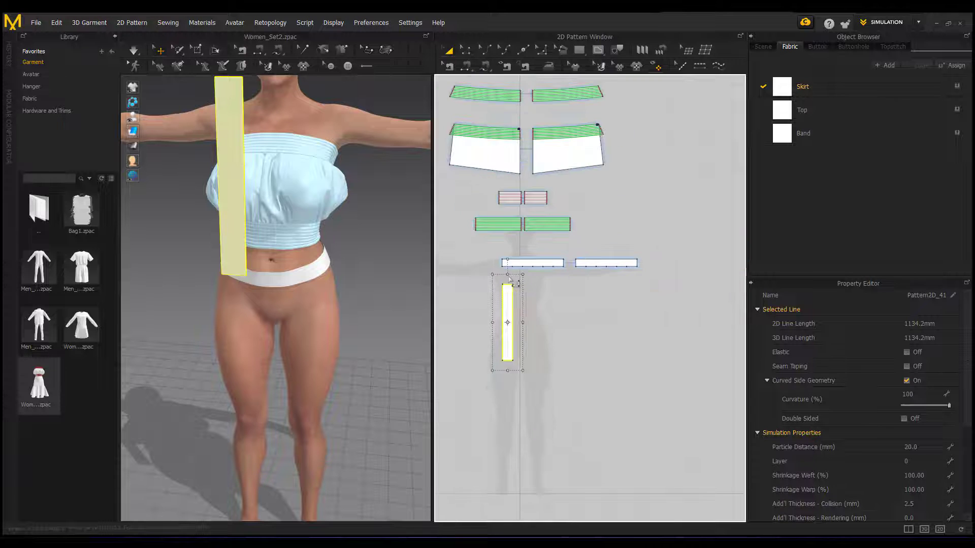
scroll(518, 296, up, 8)
scroll(513, 292, down, 4)
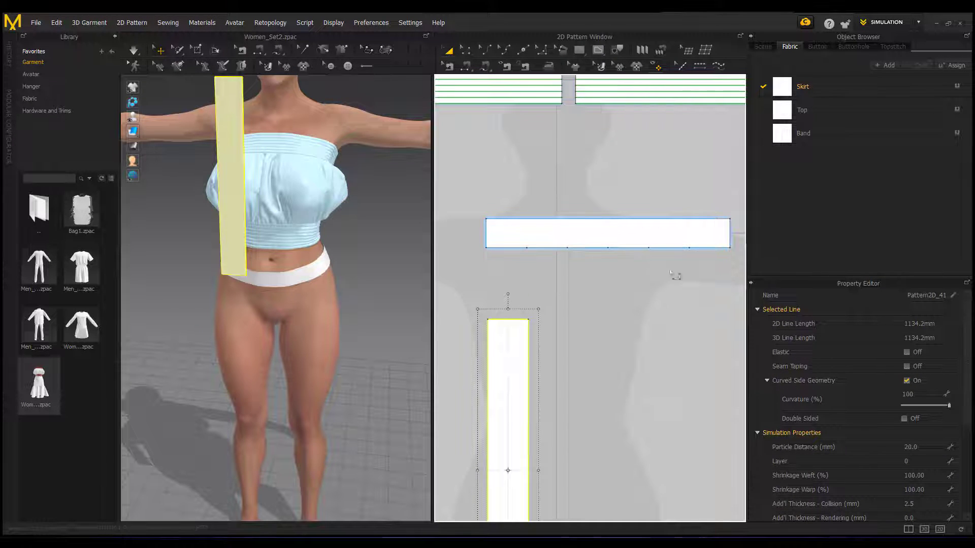
- Flare the tall rectangle into a trapezoid by moving both lower corners outward horizontally until each slanted side is about 504 mm long
scroll(533, 314, down, 1)
scroll(542, 218, up, 5)
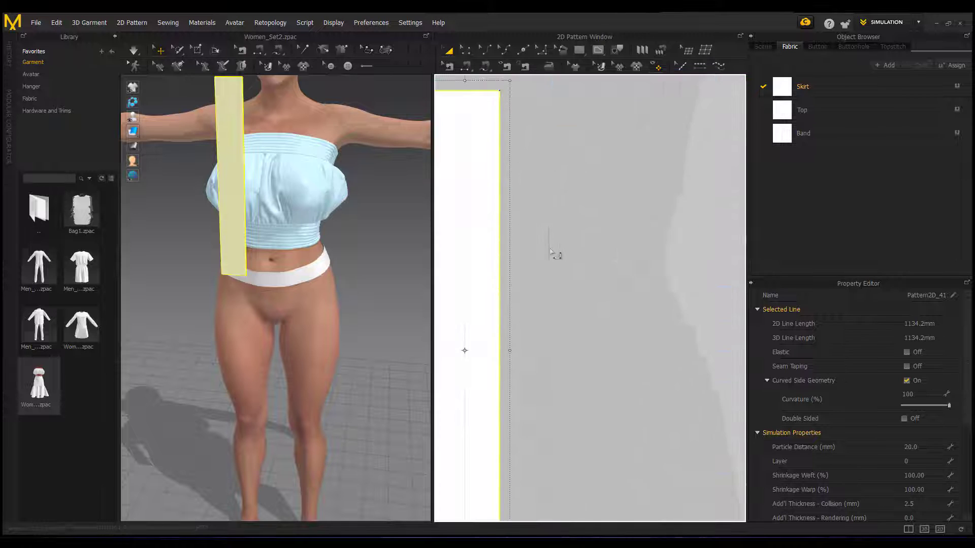
scroll(558, 254, down, 6)
scroll(576, 256, down, 1)
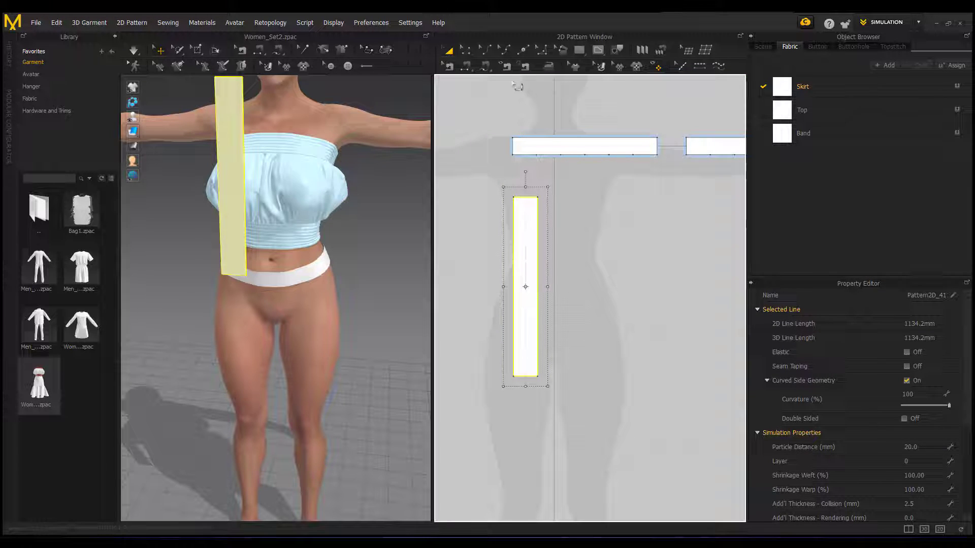
click(465, 49)
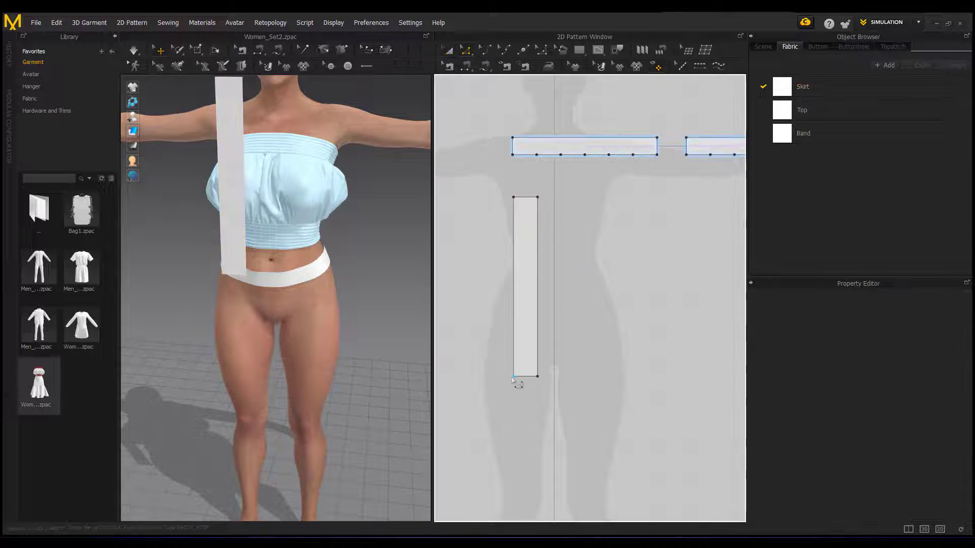
drag(513, 377, 551, 381)
key(ctrl+z)
click(541, 382)
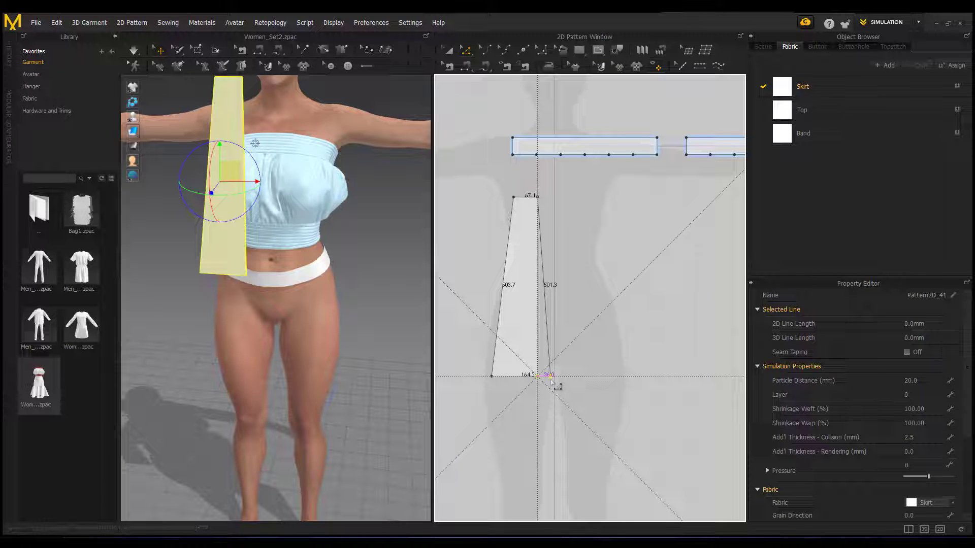
drag(552, 381, 558, 385)
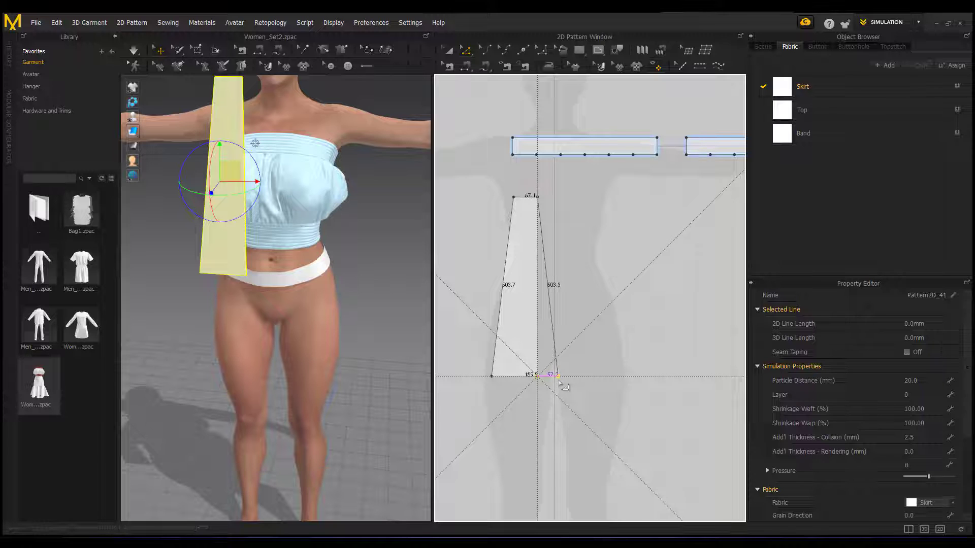
drag(560, 384, 560, 382)
click(574, 431)
scroll(576, 366, down, 3)
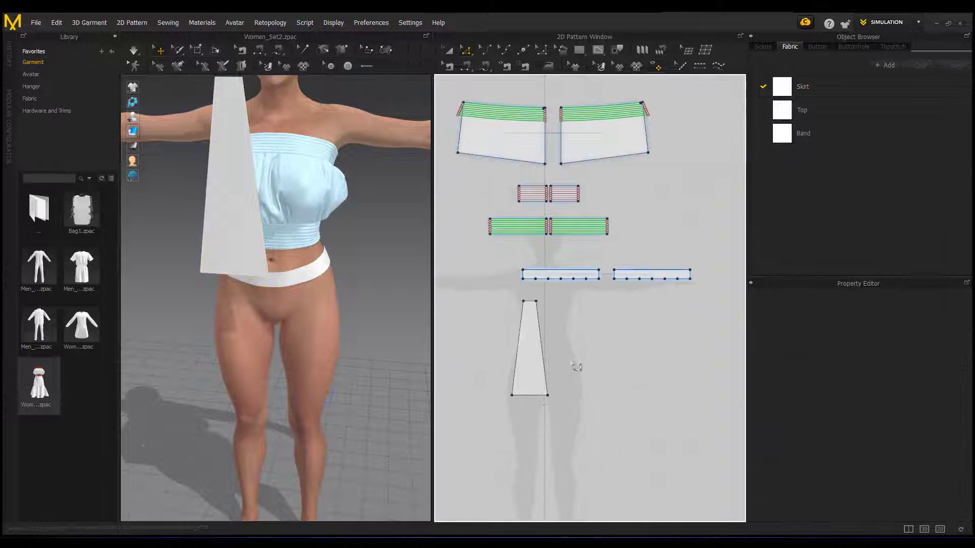
scroll(523, 298, up, 3)
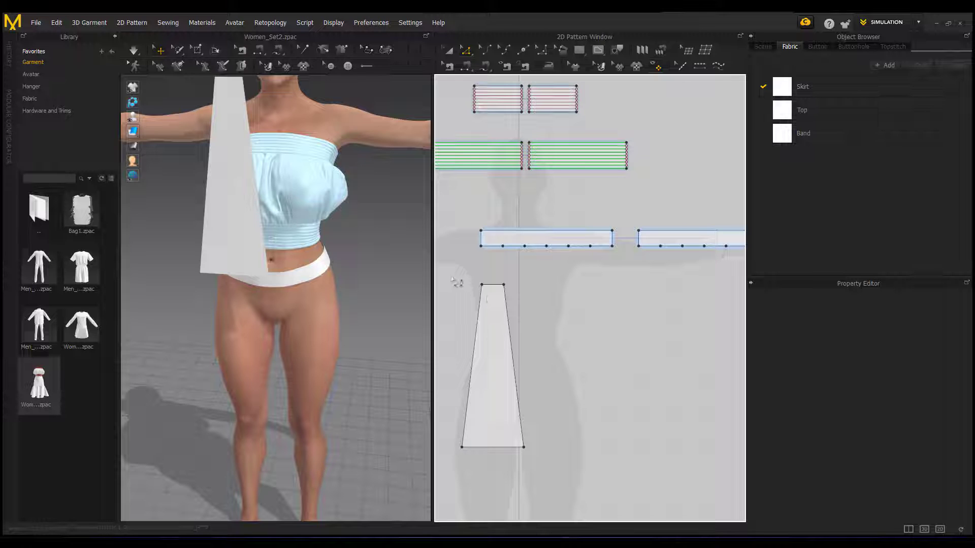
- Lower the flared panel in the 3D scene and place it just below the waistband, in front of the avatar's right thigh
scroll(555, 299, down, 5)
key(a)
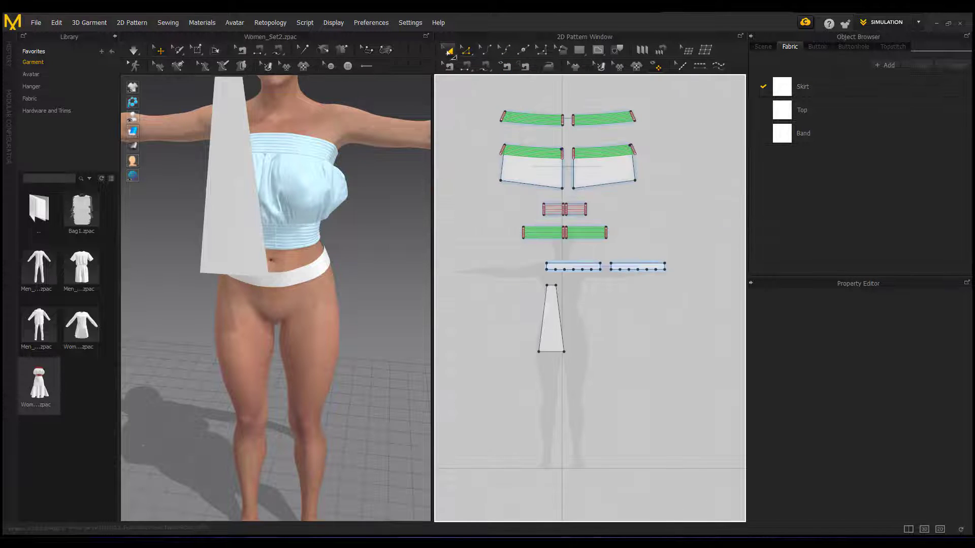
click(228, 161)
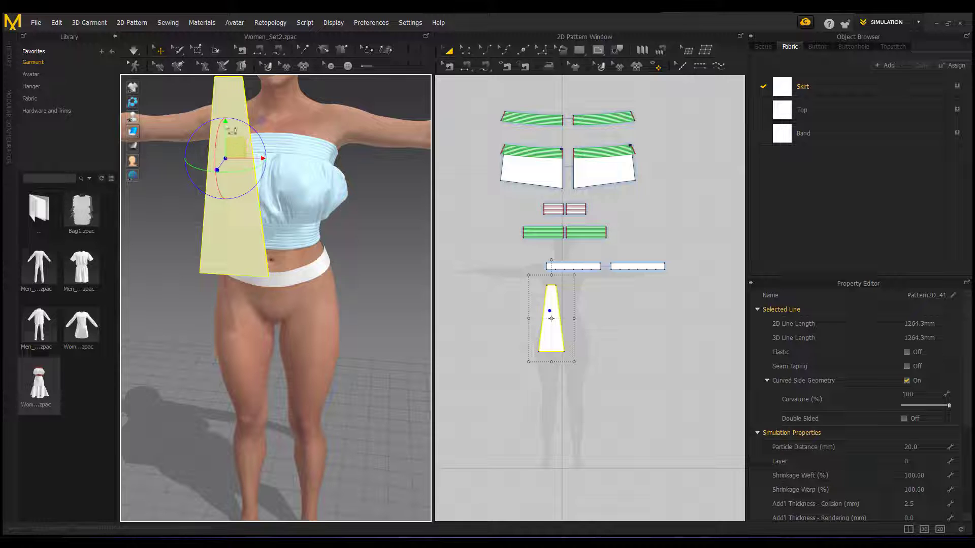
drag(227, 122, 218, 317)
right_drag(219, 317, 328, 294)
click(290, 324)
drag(306, 324, 231, 378)
right_drag(232, 381, 135, 365)
drag(226, 265, 225, 303)
right_drag(307, 303, 328, 294)
scroll(581, 325, up, 5)
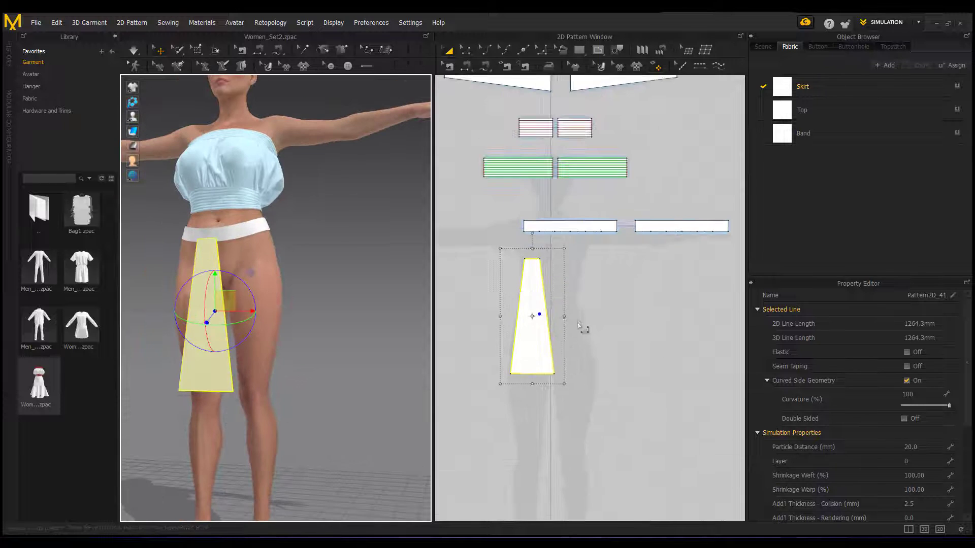
click(581, 283)
click(520, 295)
right_click(520, 296)
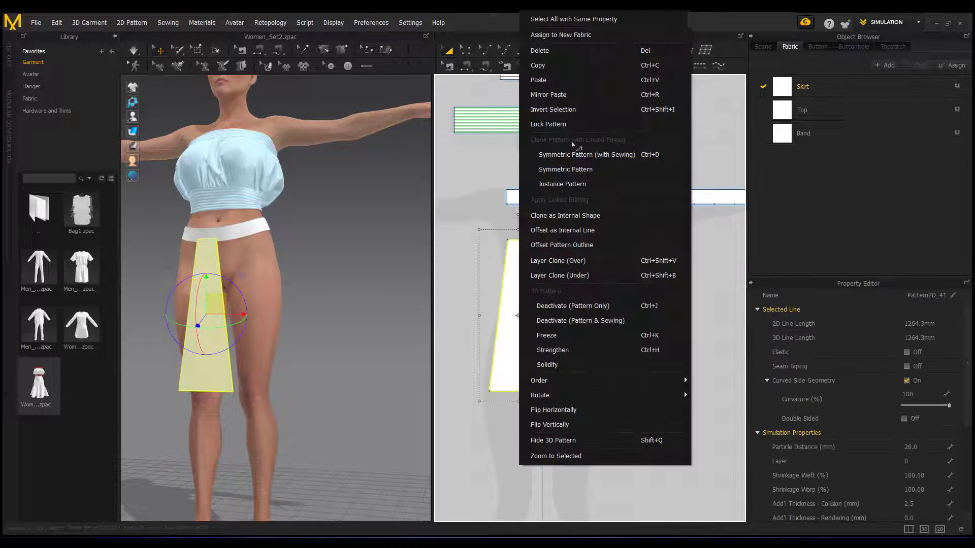
click(551, 64)
right_click(582, 315)
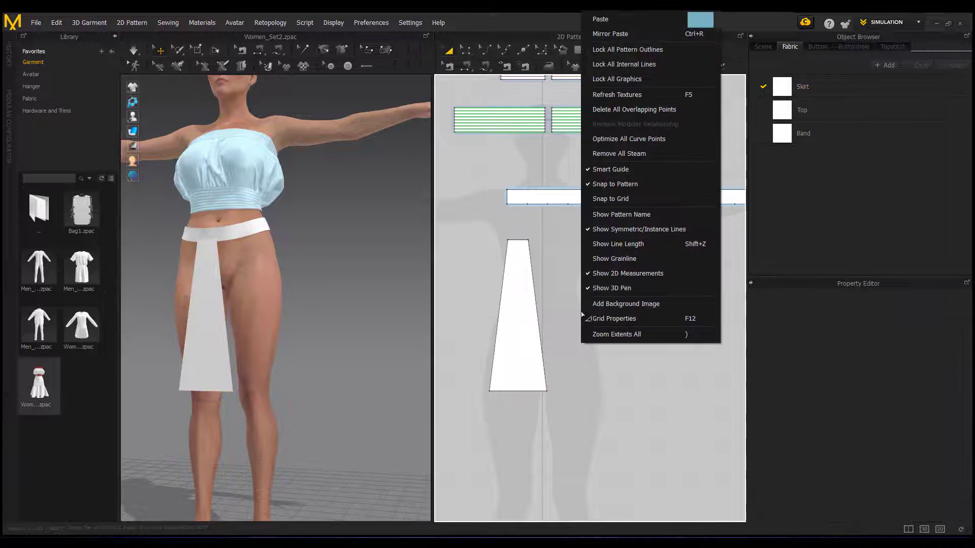
click(586, 377)
- Copy the flared panel and paste 5 copies in a row beside it at an interval of 235.0 mm
click(522, 349)
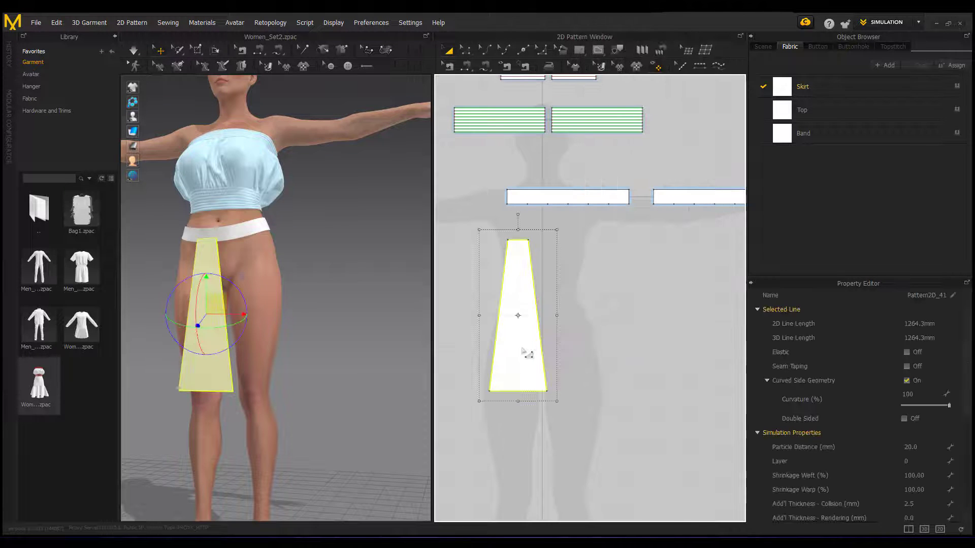
right_click(525, 340)
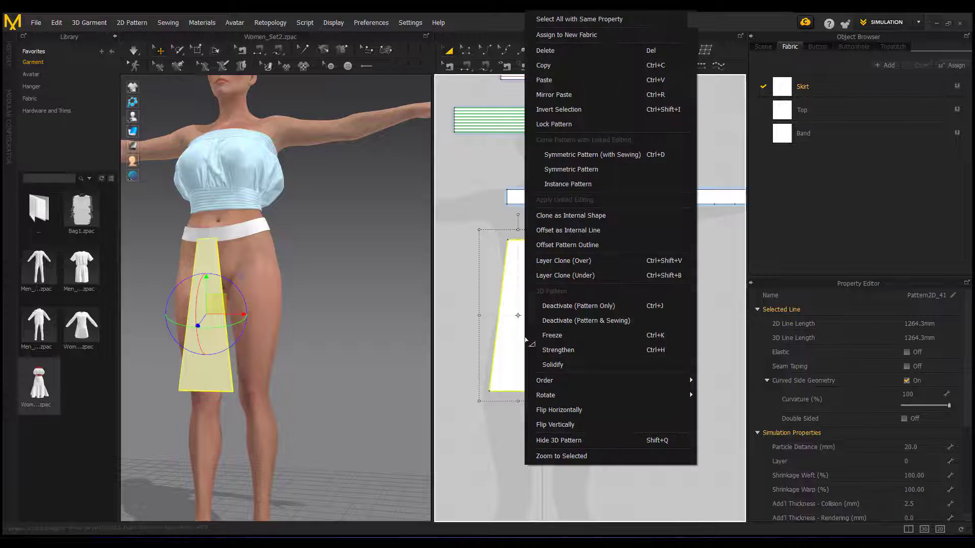
click(543, 65)
right_click(575, 309)
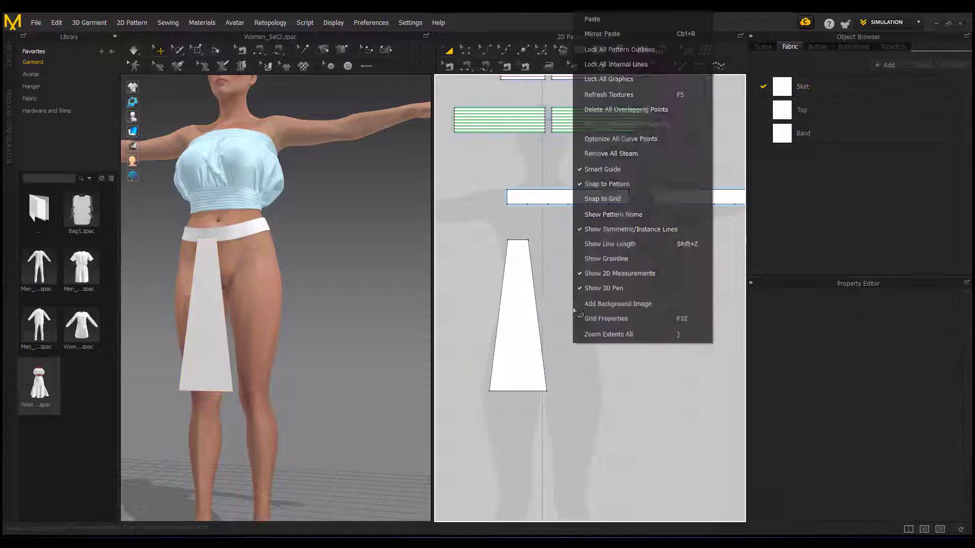
click(597, 21)
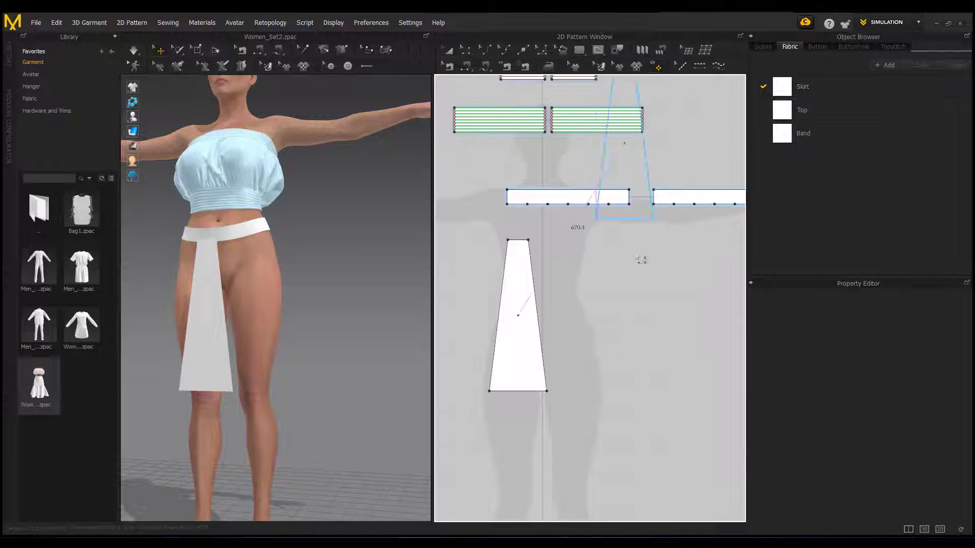
right_click(590, 315)
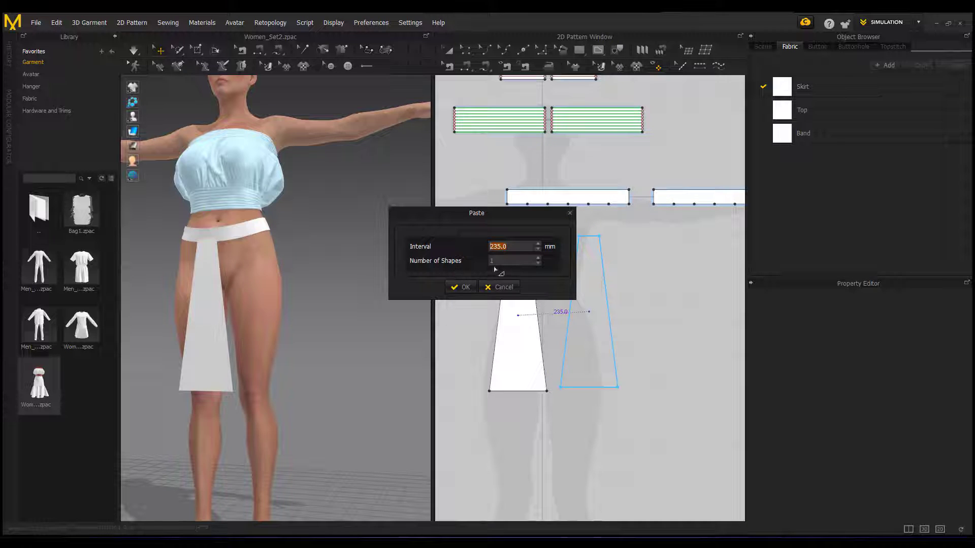
click(539, 259)
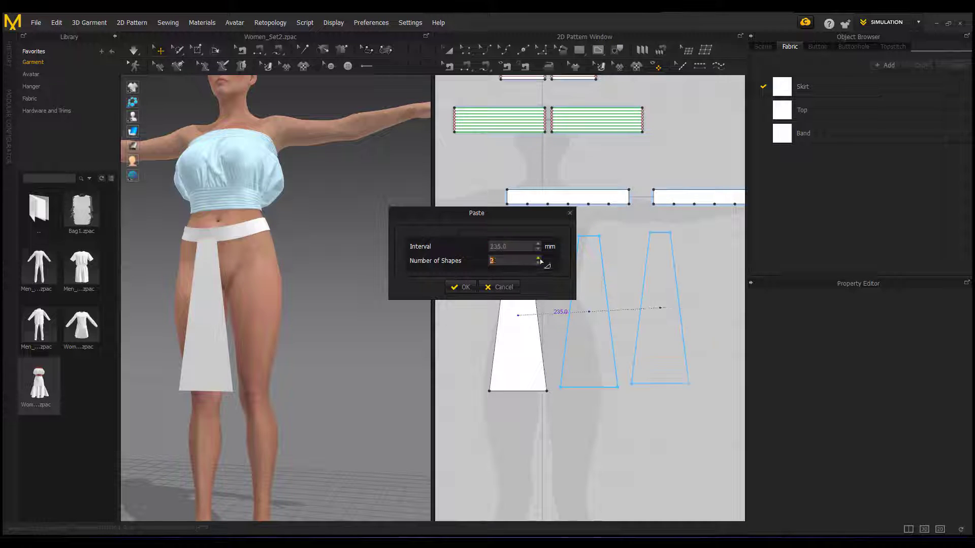
click(539, 259)
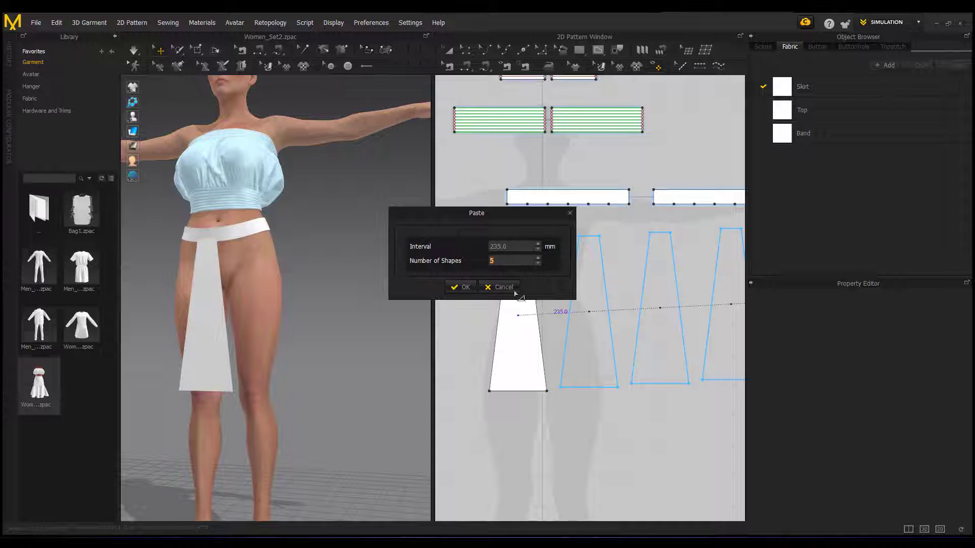
click(461, 286)
- Move all six flared panels together lower in the 2D pattern layout, roughly centred beneath the two waistband strips
scroll(575, 325, down, 8)
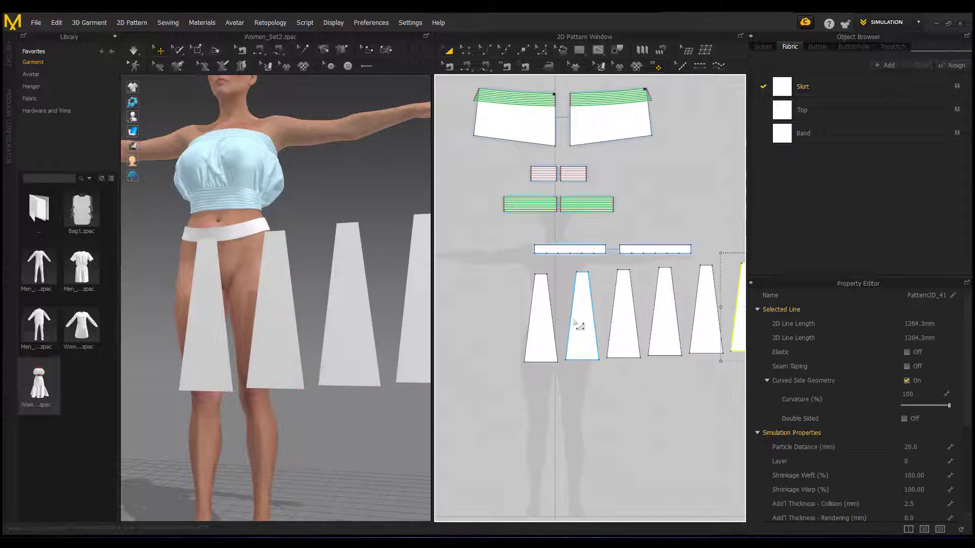
scroll(583, 320, up, 3)
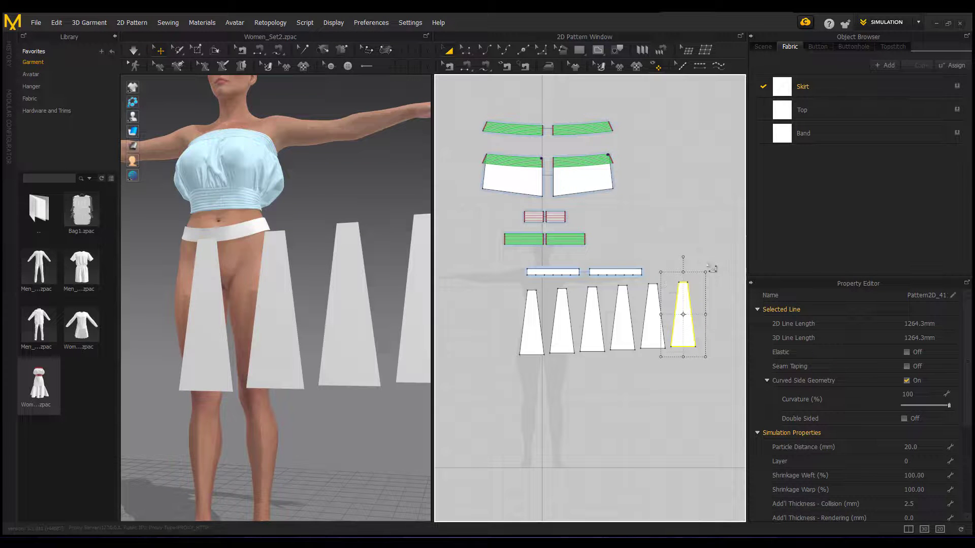
drag(702, 309, 488, 398)
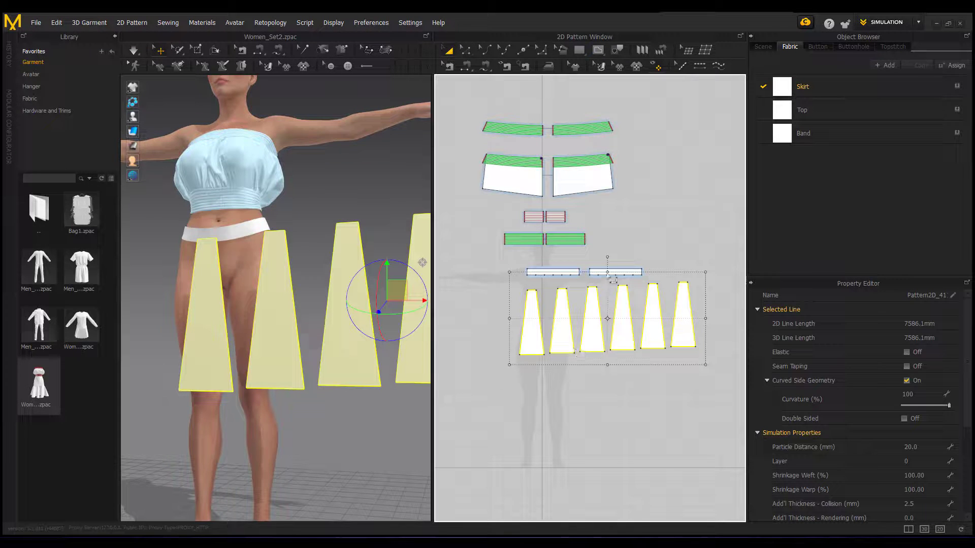
drag(589, 324, 553, 352)
scroll(562, 294, up, 2)
click(553, 296)
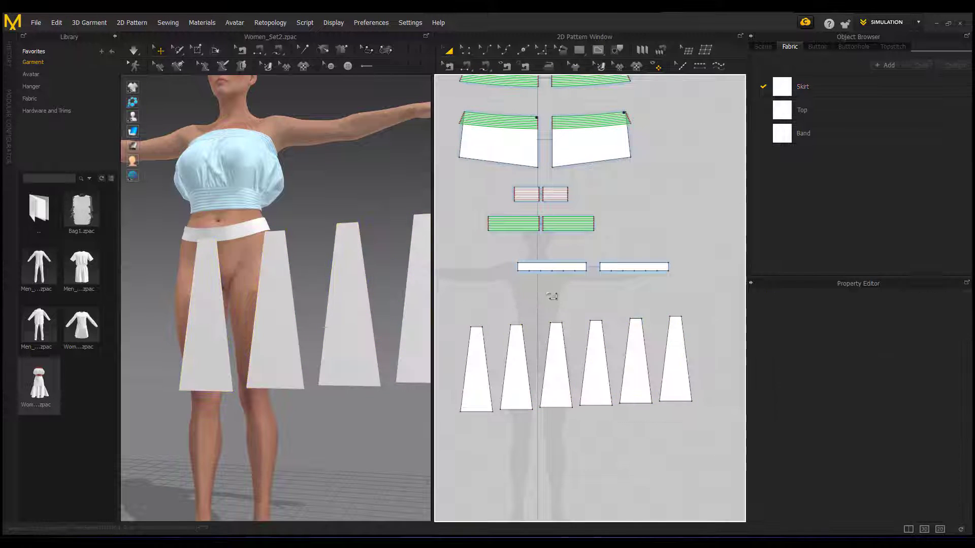
- Align the six flared panels to one another with the Middle alignment
scroll(486, 317, down, 2)
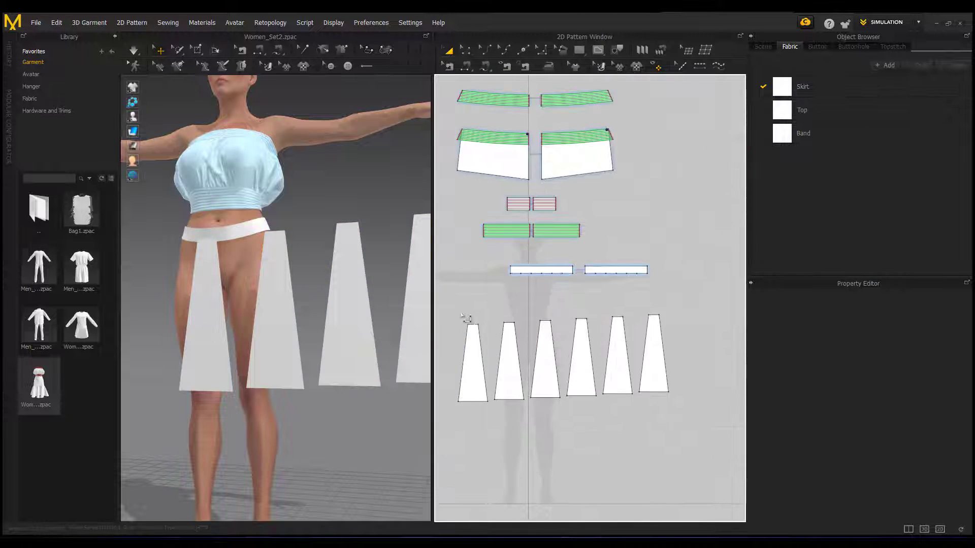
drag(446, 299, 679, 429)
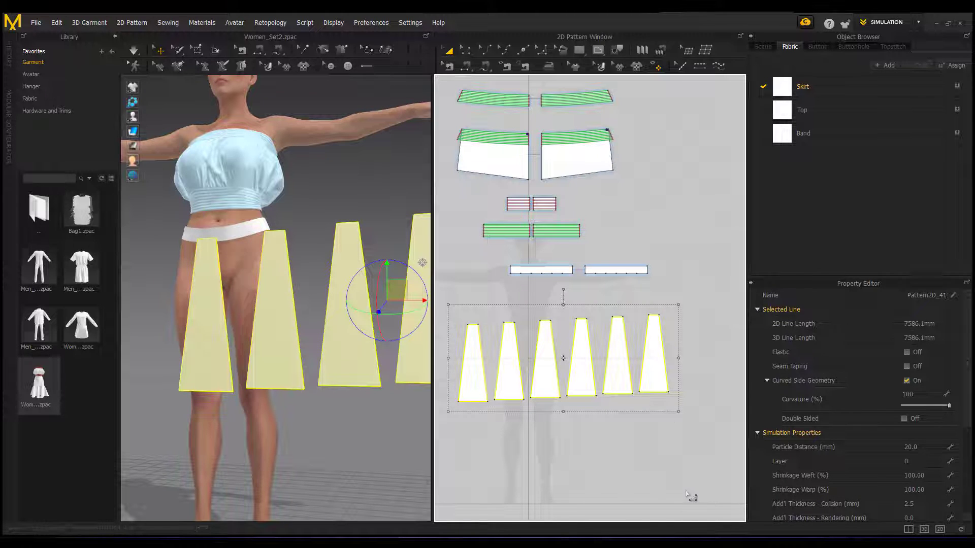
right_click(588, 384)
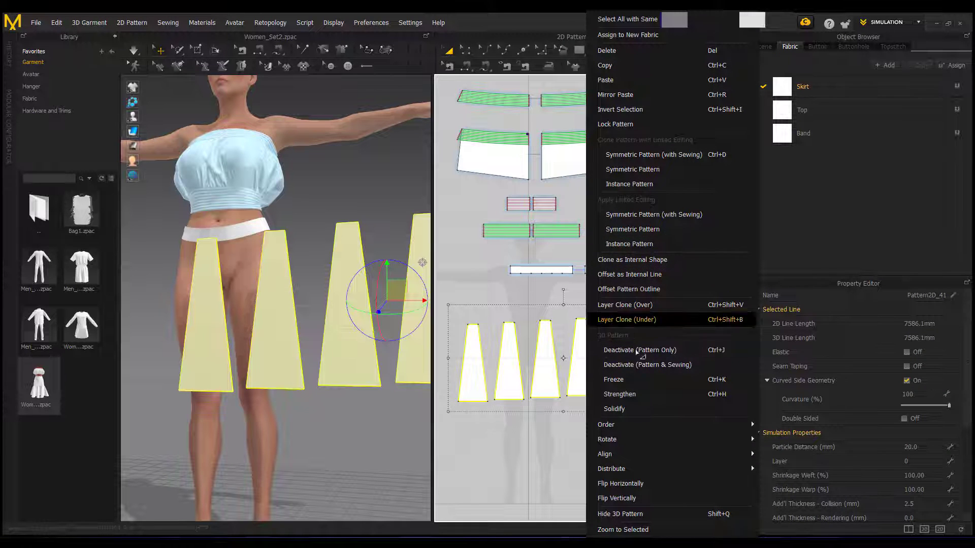
mouse_move(632, 435)
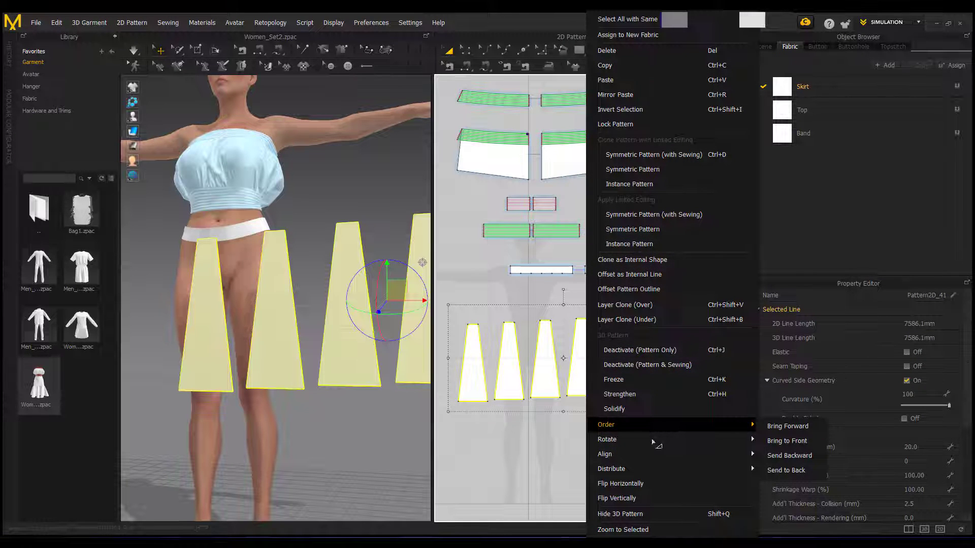
mouse_move(656, 456)
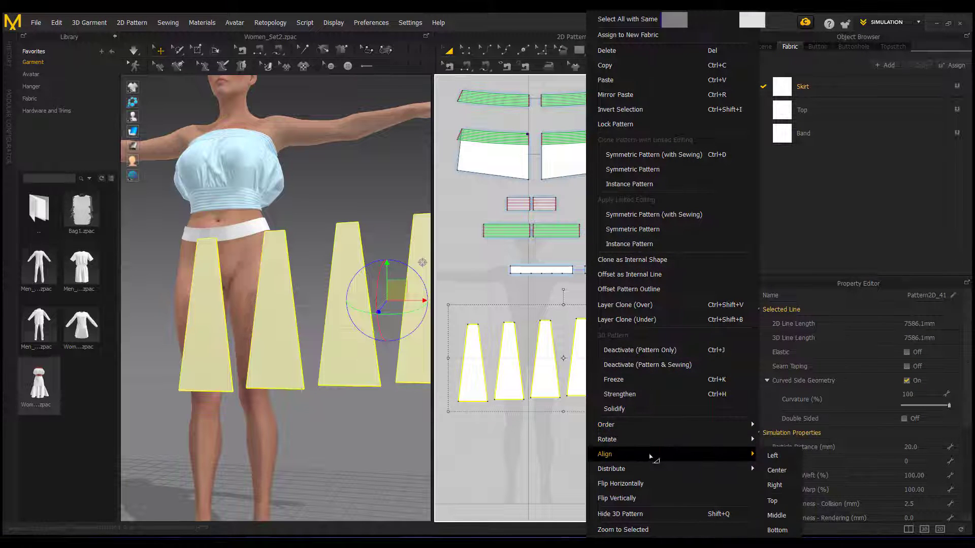
click(774, 516)
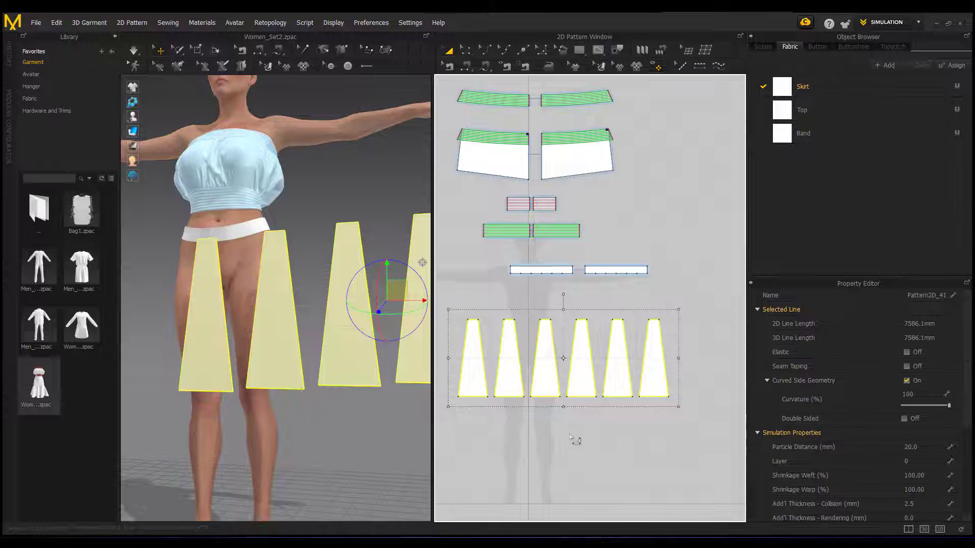
click(574, 440)
- Segment-sew the top edges of the first three flared panels, in order, to the first three lower-edge segments of the front waistband strip
scroll(491, 352, up, 2)
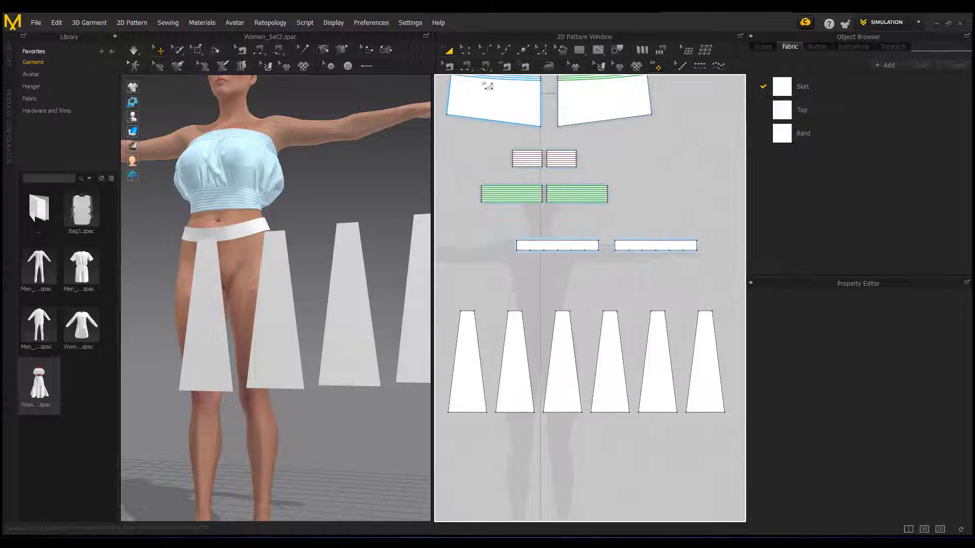
click(465, 66)
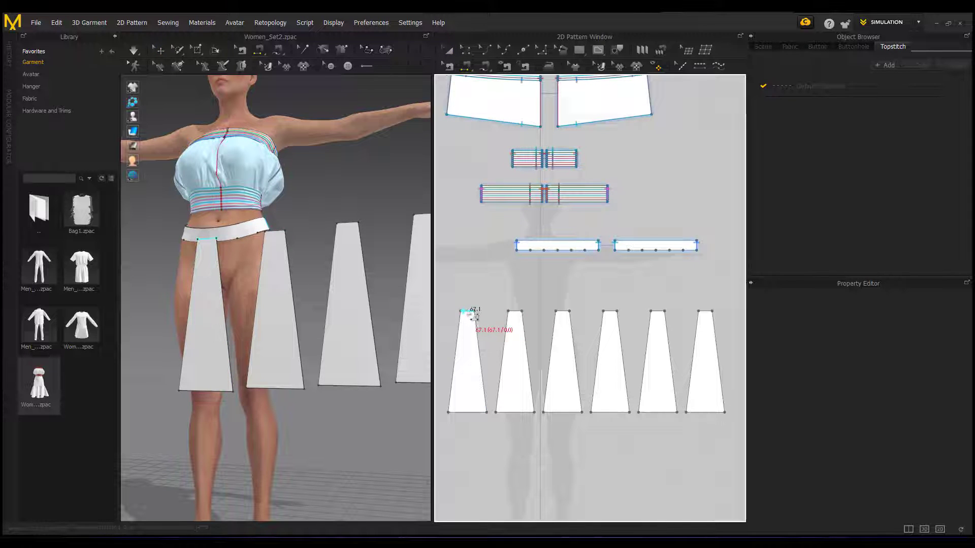
click(470, 311)
click(521, 250)
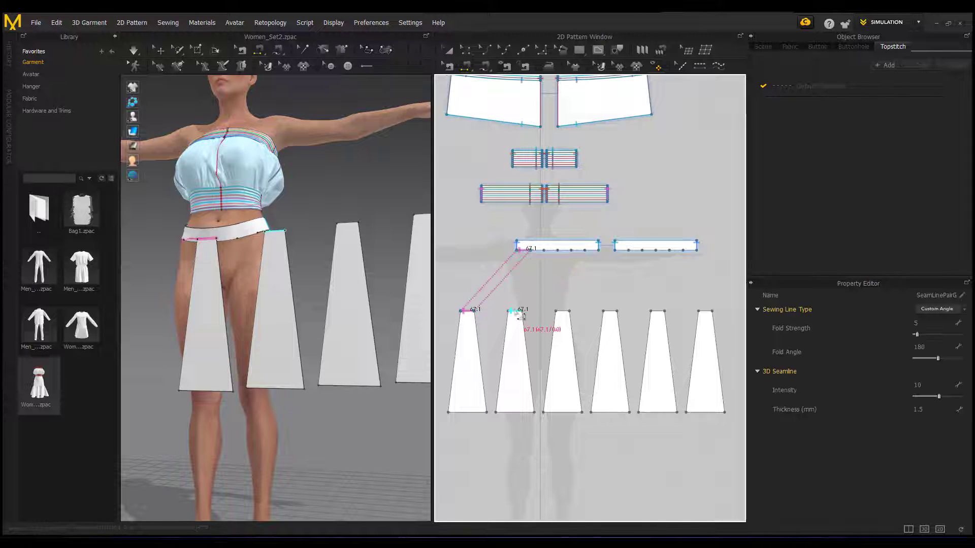
click(514, 309)
click(535, 251)
click(561, 311)
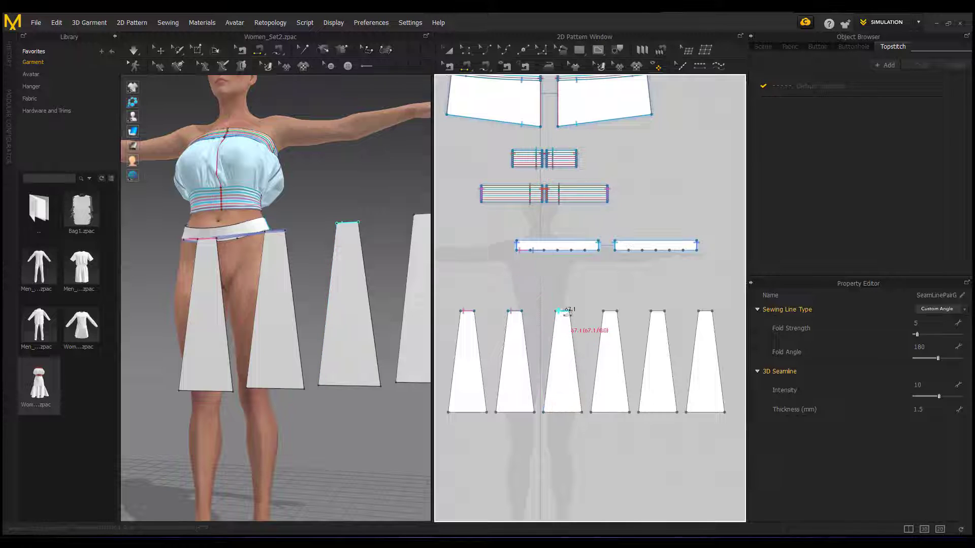
click(548, 251)
- Sew the top edges of the last three flared panels to the remaining three front waistband segments and switch to the Edit Sewing tool
click(608, 311)
click(563, 251)
click(656, 311)
click(576, 250)
click(703, 311)
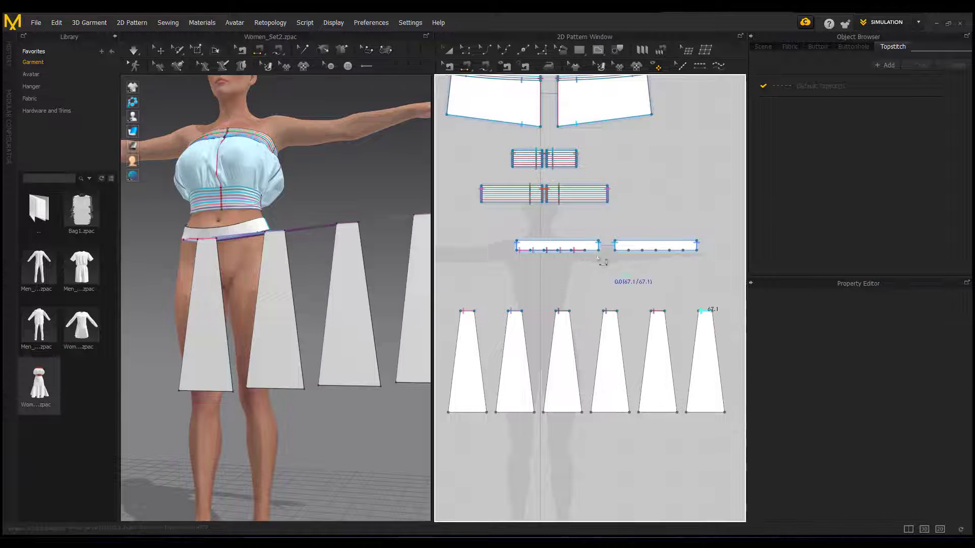
click(590, 251)
scroll(590, 248, up, 5)
key(b)
right_click(616, 271)
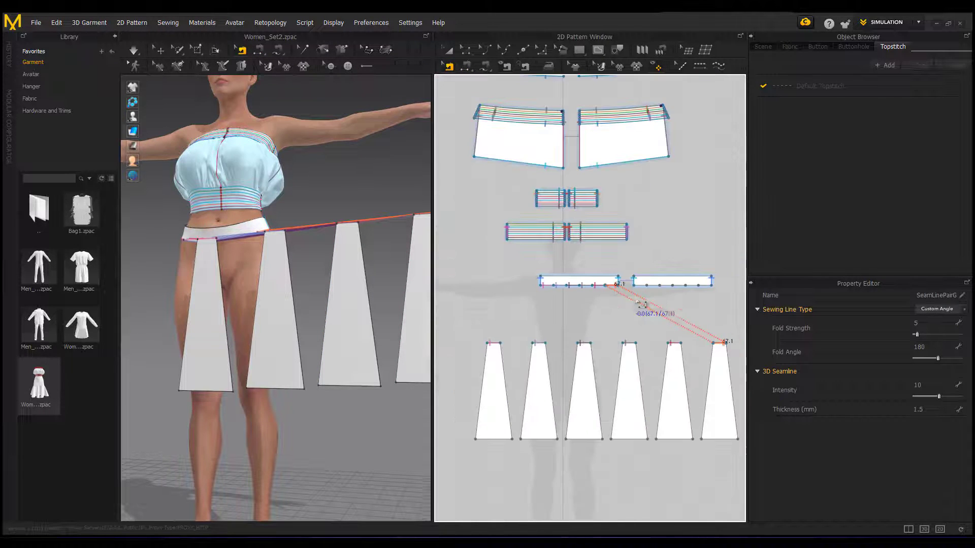
- Freeze the two linked waistband strips in place on the avatar
scroll(290, 190, down, 5)
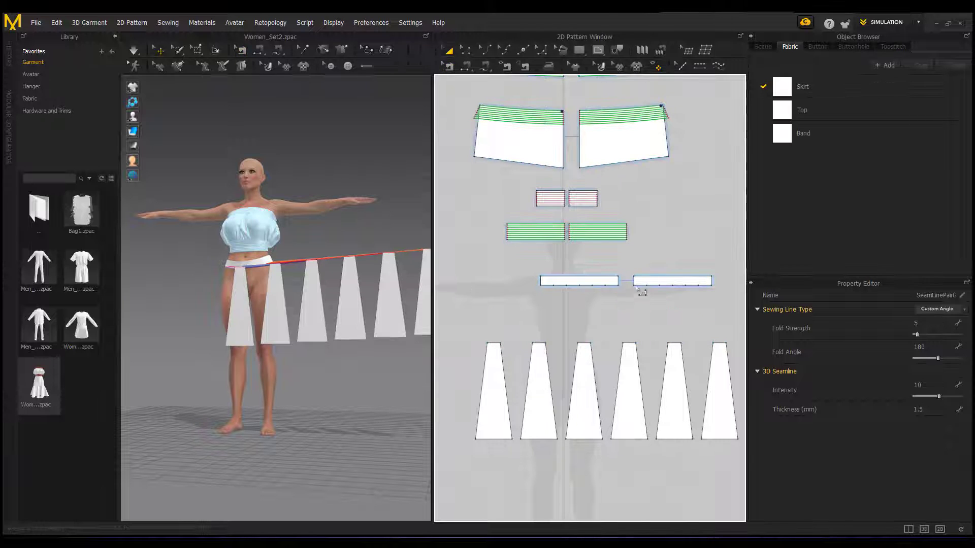
drag(717, 256, 534, 302)
right_click(551, 286)
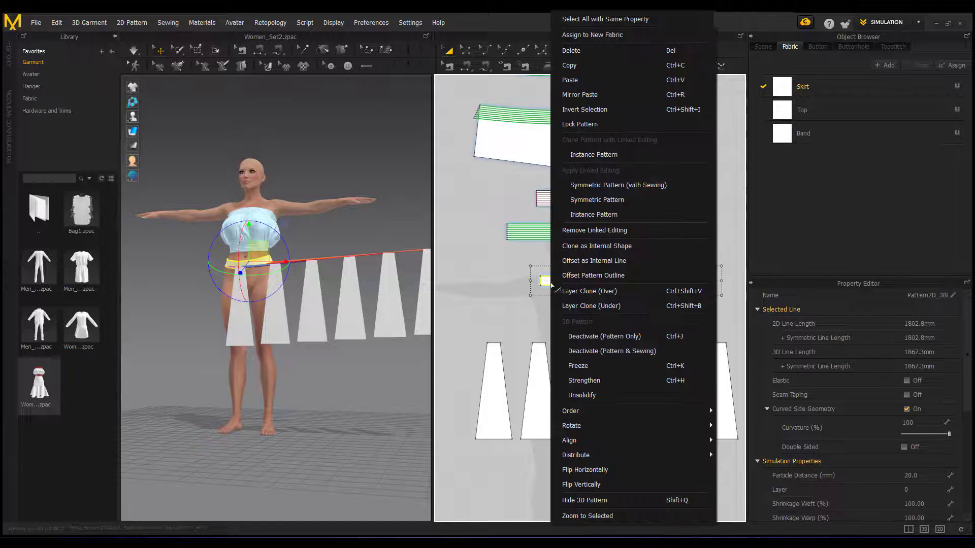
click(583, 368)
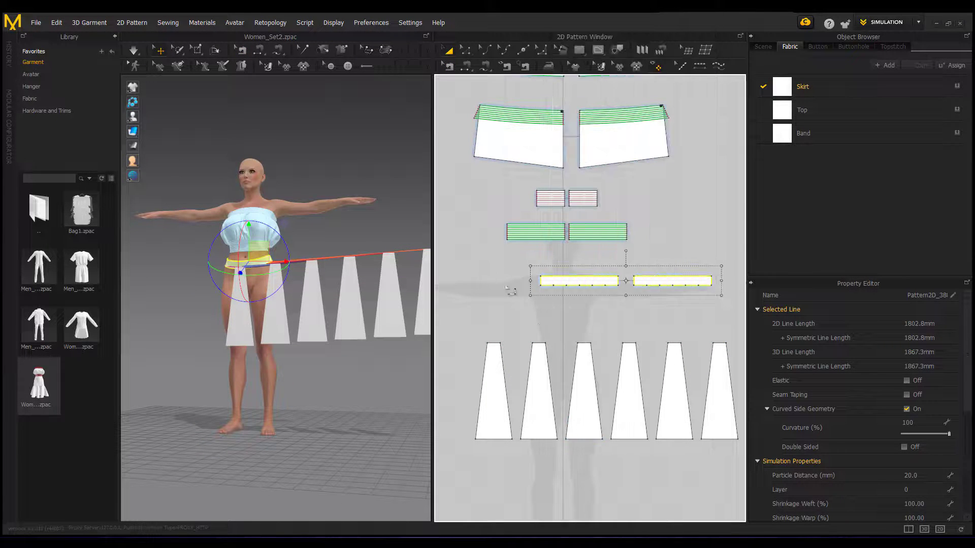
click(487, 281)
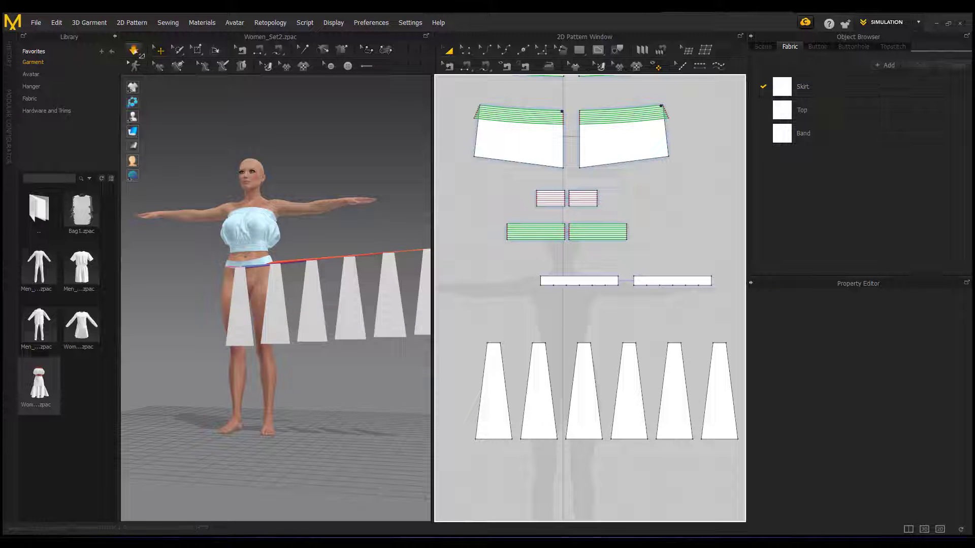
- Simulate the garment to pull the six flared panels up against the frozen waistband
click(134, 51)
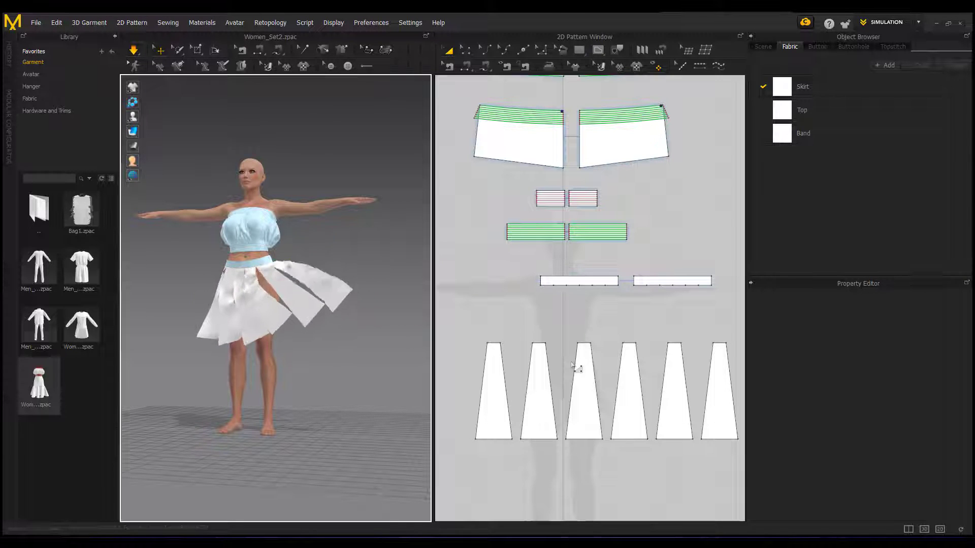
mouse_move(340, 284)
right_down()
mouse_move(284, 297)
mouse_move(335, 282)
mouse_move(290, 284)
mouse_move(341, 266)
right_up()
scroll(289, 300, up, 5)
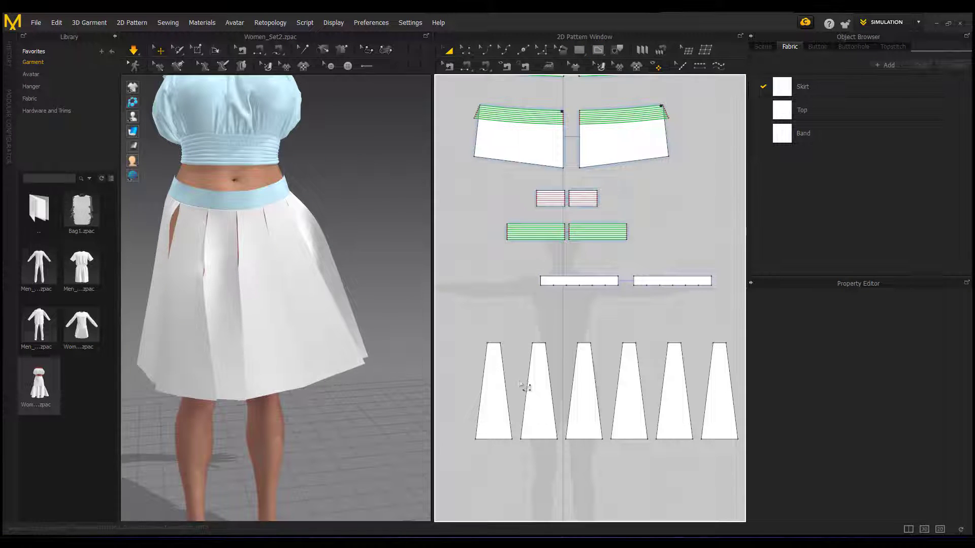
- Copy the six flared panels and paste the copies as a second row directly below the originals in the 2D layout
scroll(523, 383, down, 3)
drag(468, 333, 654, 437)
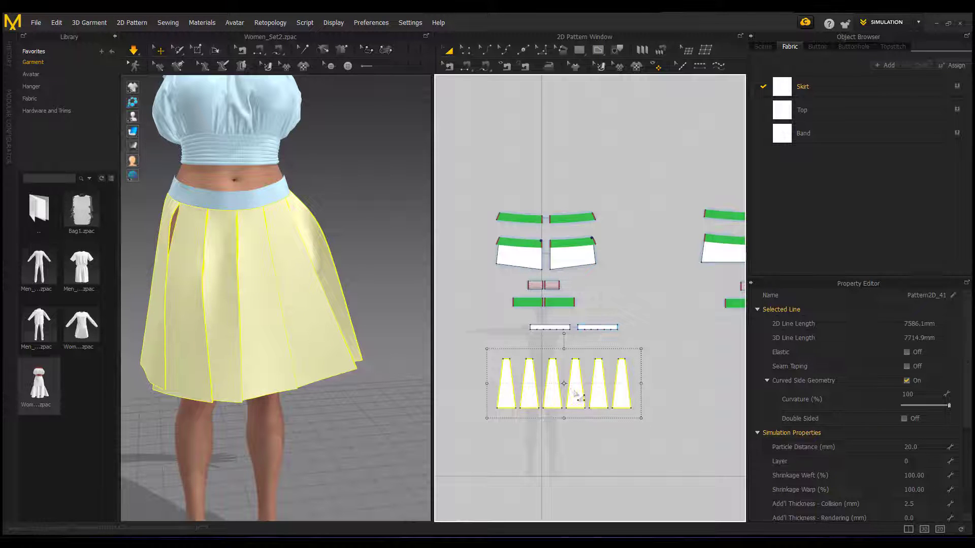
right_click(575, 393)
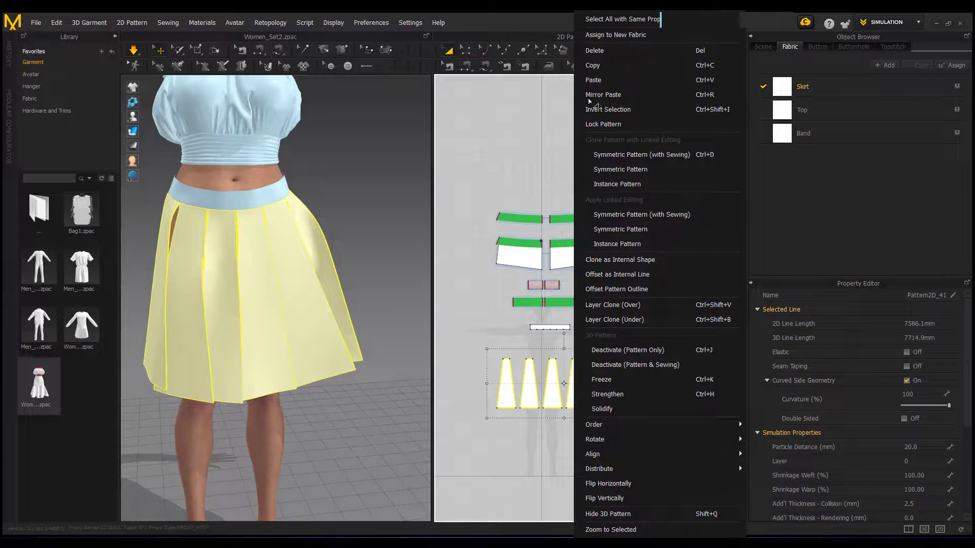
click(599, 65)
click(542, 474)
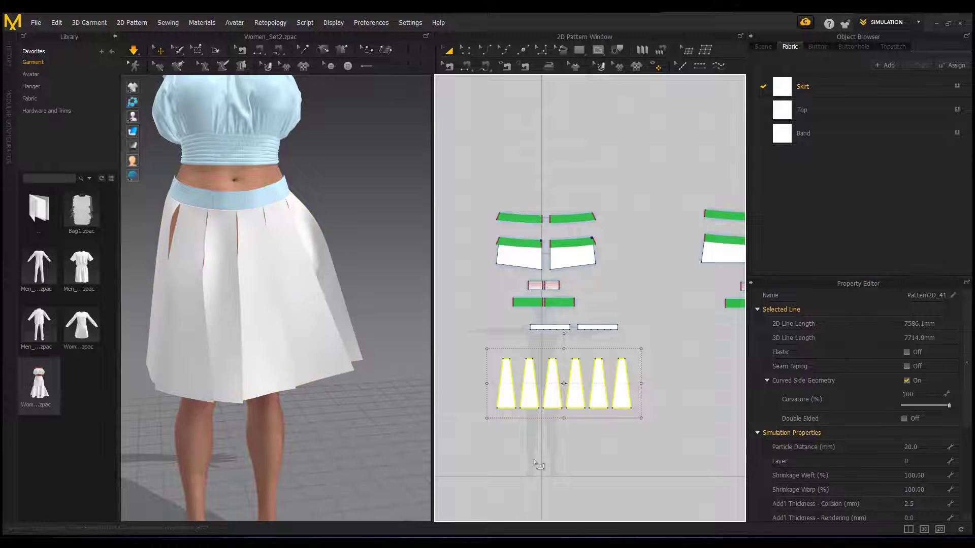
right_click(537, 462)
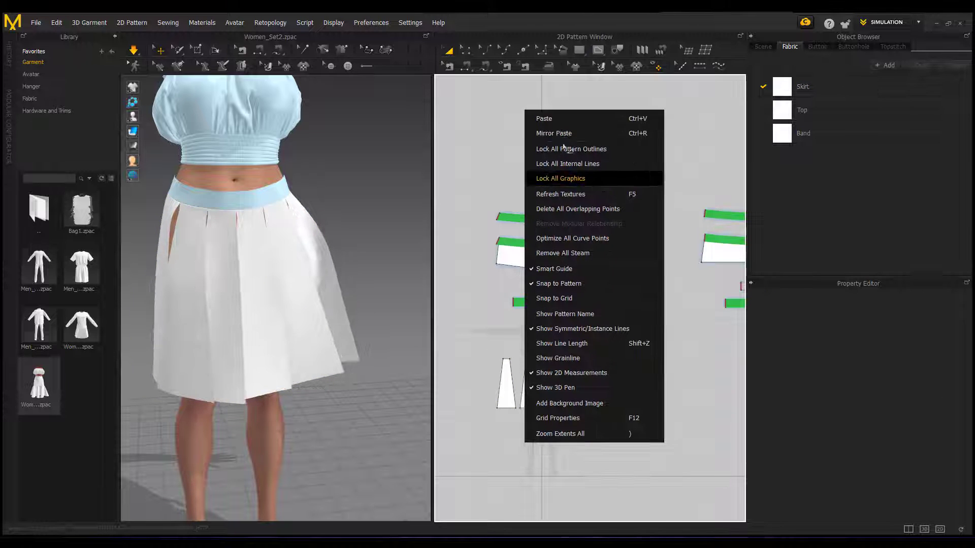
click(562, 149)
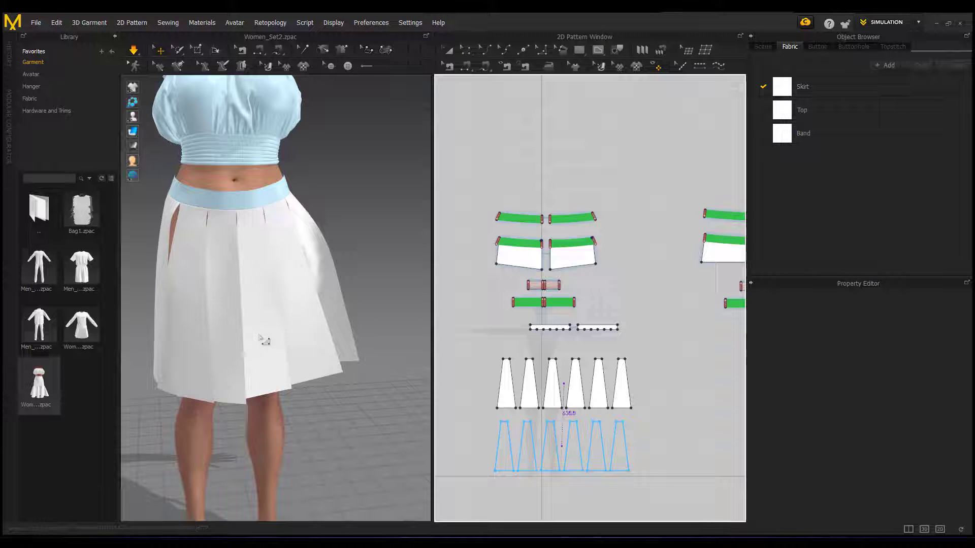
- Flip the six copied panels to curve backward and move them behind the avatar's hips in the 3D view
scroll(311, 331, down, 4)
click(275, 425)
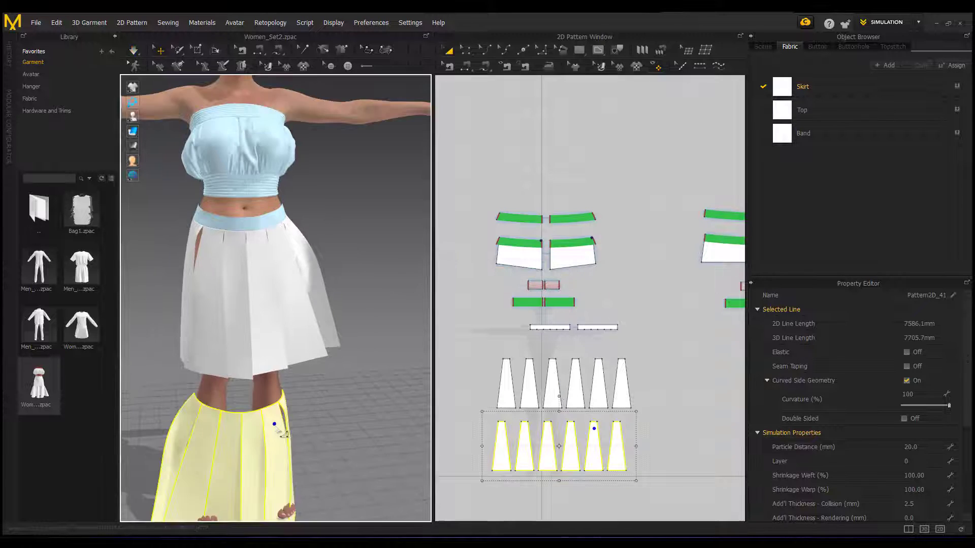
right_drag(276, 425, 254, 325)
drag(256, 213, 331, 206)
right_click(264, 177)
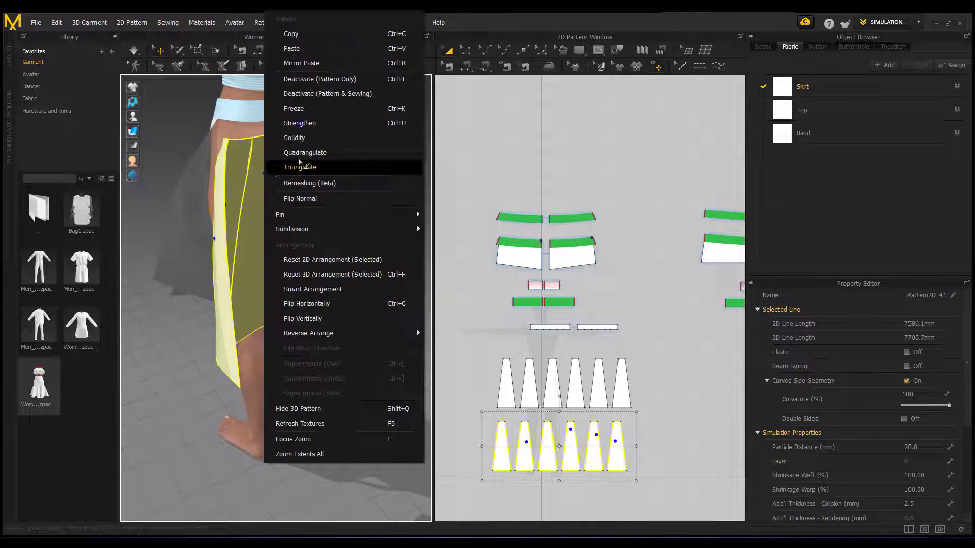
click(250, 264)
drag(252, 261, 330, 238)
right_drag(219, 325, 317, 355)
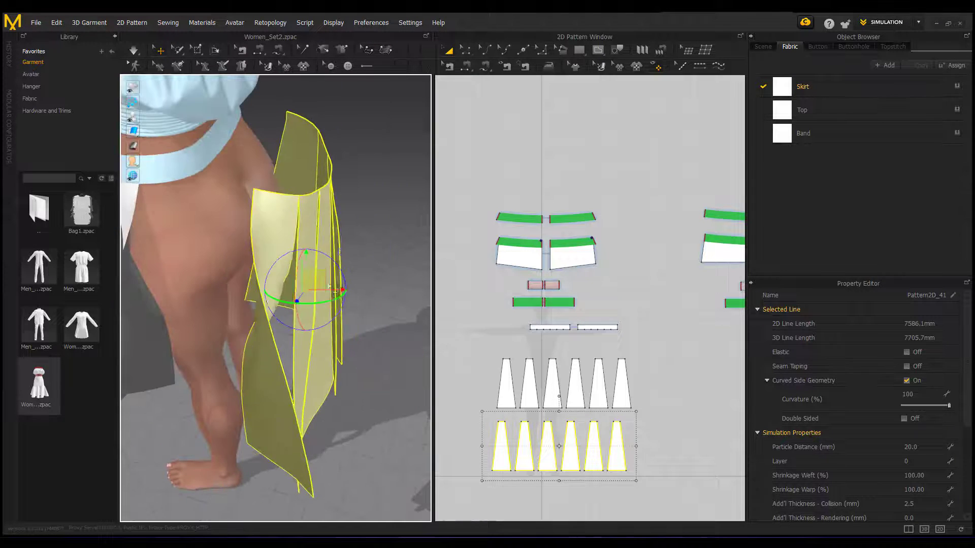
click(622, 345)
scroll(622, 345, up, 3)
click(613, 496)
scroll(552, 313, up, 6)
click(552, 314)
scroll(552, 314, up, 2)
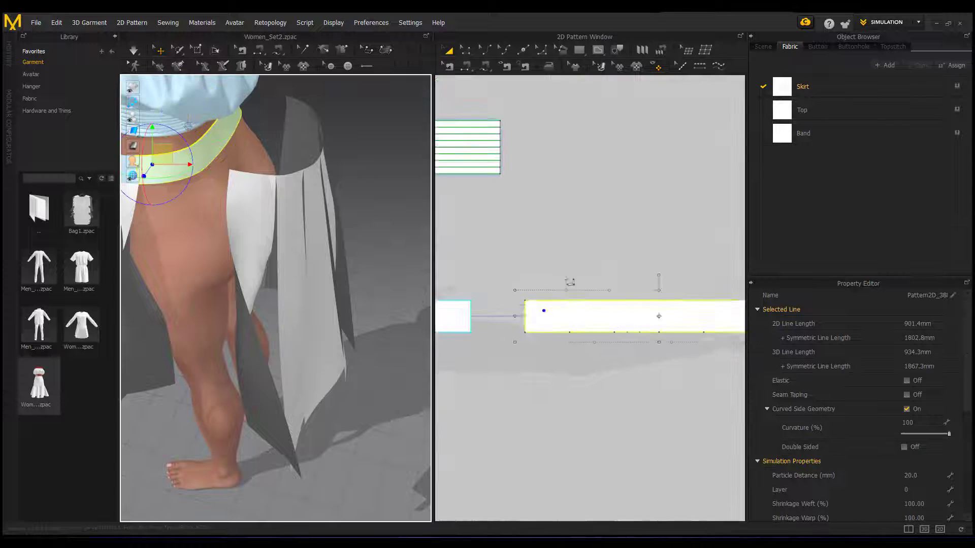
scroll(569, 282, down, 6)
- Segment-sew the top edges of the last two copied panels to the last two lower-edge segments of the back waistband strip
key(n)
click(562, 295)
click(630, 467)
click(588, 467)
key(ctrl+z)
scroll(699, 463, down, 1)
click(603, 465)
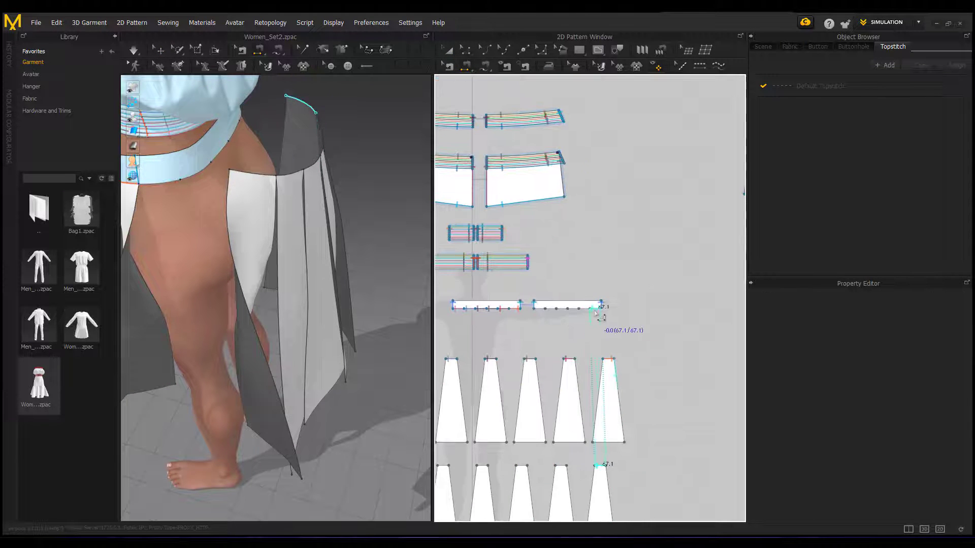
click(599, 308)
click(564, 466)
click(587, 308)
- Sew the top edges of the other four copied panels to the remaining back waistband segments, keeping the matching order
click(525, 466)
click(577, 309)
click(485, 465)
click(555, 309)
middle_drag(457, 447, 535, 442)
click(486, 459)
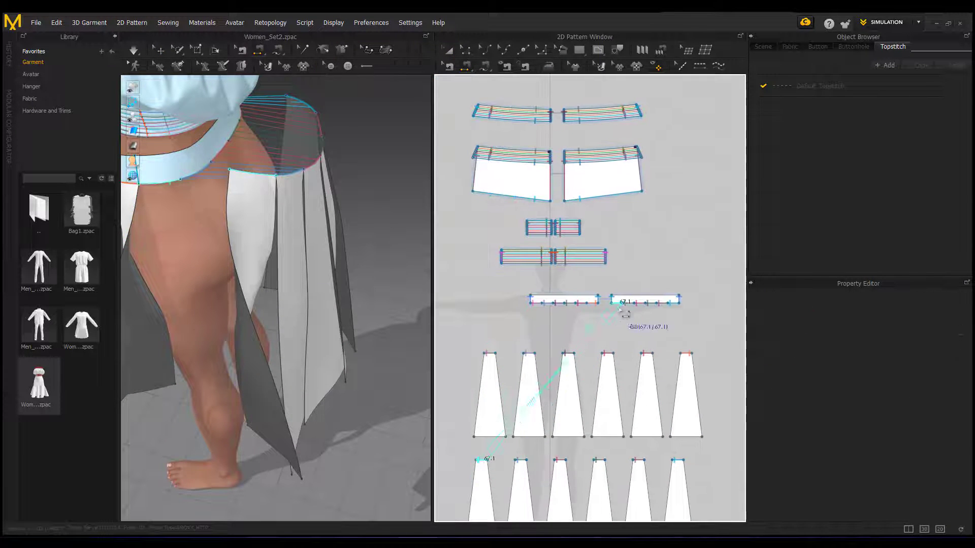
click(619, 303)
- Simulate the attached back panels and pull the twisted sixth front panel outward so it hangs over the side of the leg
scroll(295, 221, down, 4)
click(134, 50)
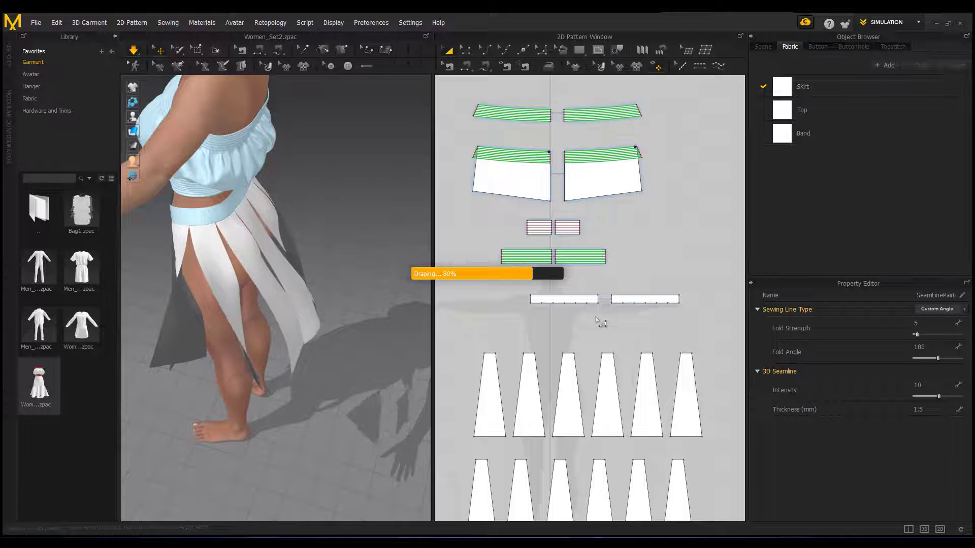
click(193, 345)
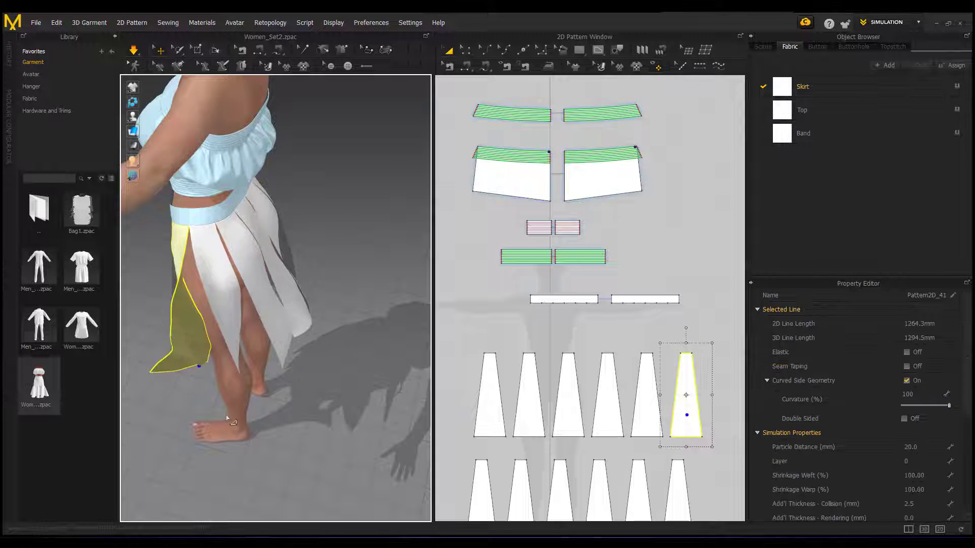
drag(213, 362, 174, 371)
right_drag(175, 371, 253, 291)
middle_drag(315, 257, 446, 196)
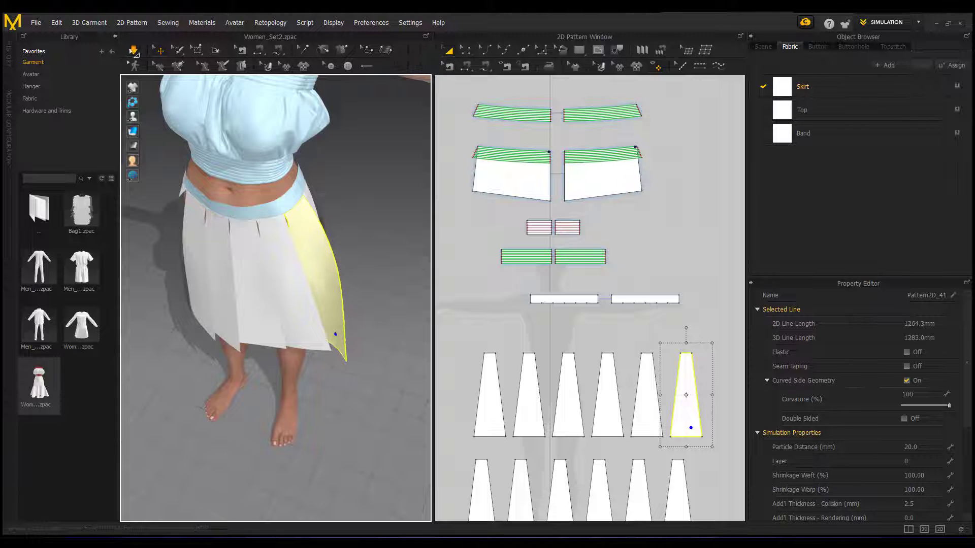
click(134, 49)
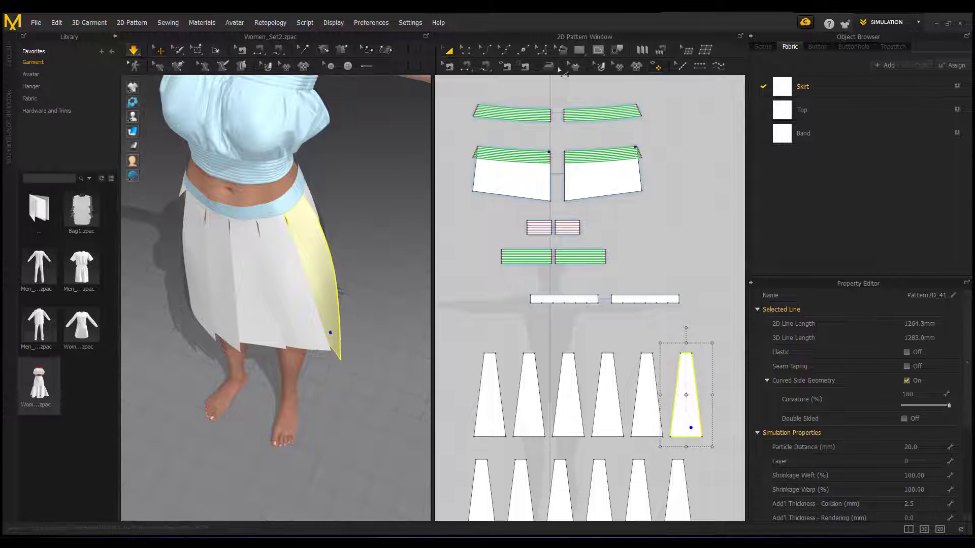
- Segment-sew the adjacent side edges joining the first, second and third front panels
click(450, 69)
click(465, 68)
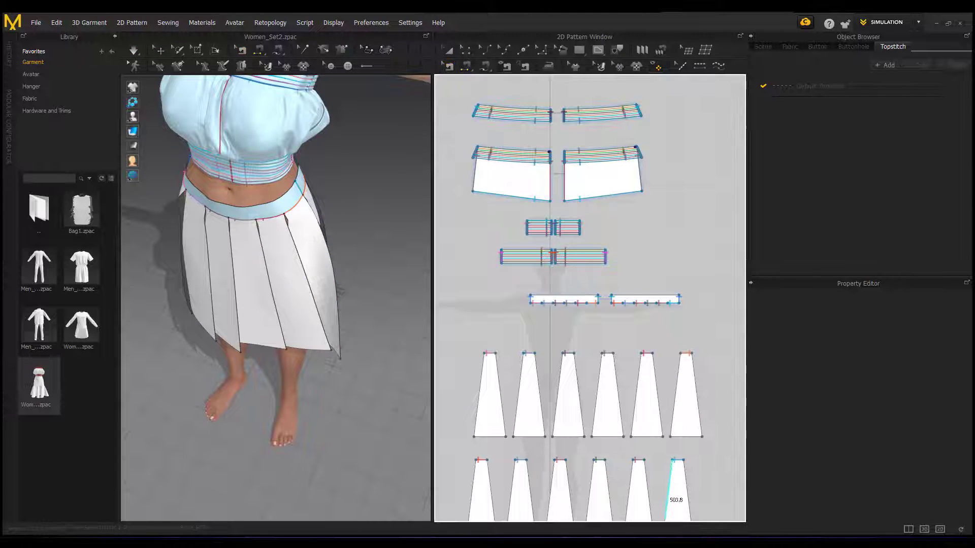
click(500, 383)
click(520, 376)
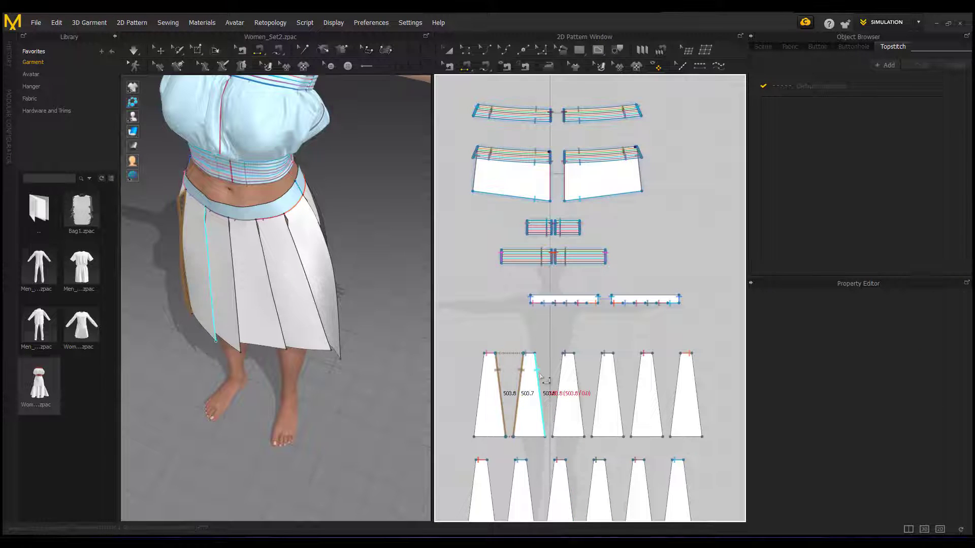
click(538, 378)
click(560, 378)
- Sew the adjacent side edges from the third through the sixth front panel
click(577, 376)
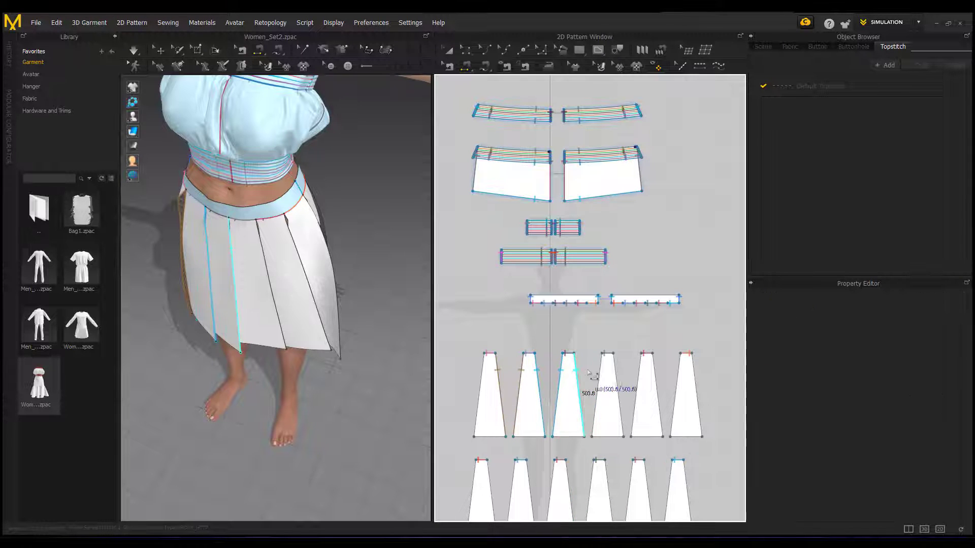
click(600, 378)
click(635, 383)
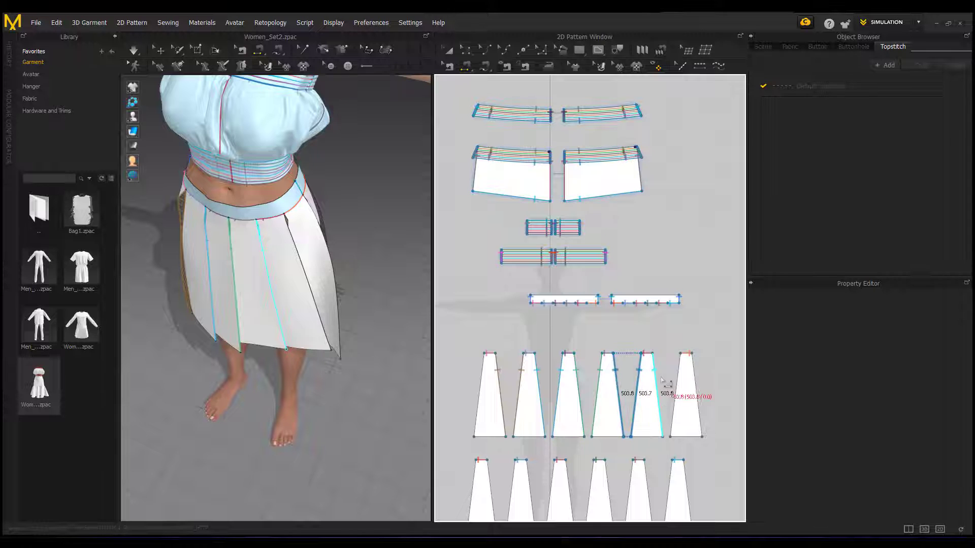
click(655, 385)
middle_drag(669, 433, 674, 323)
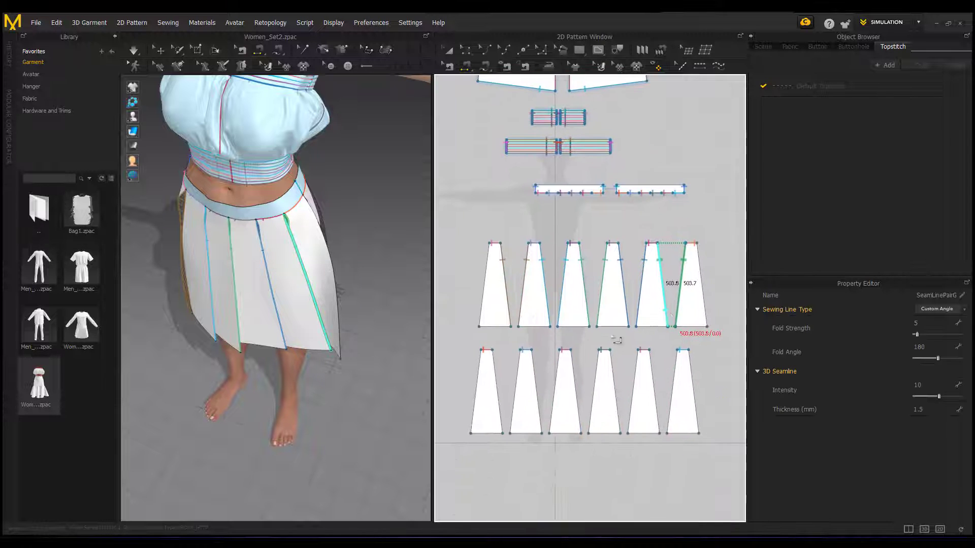
click(674, 323)
- Sew the adjacent side edges from the first through the fourth back panel
click(497, 386)
click(525, 376)
click(536, 379)
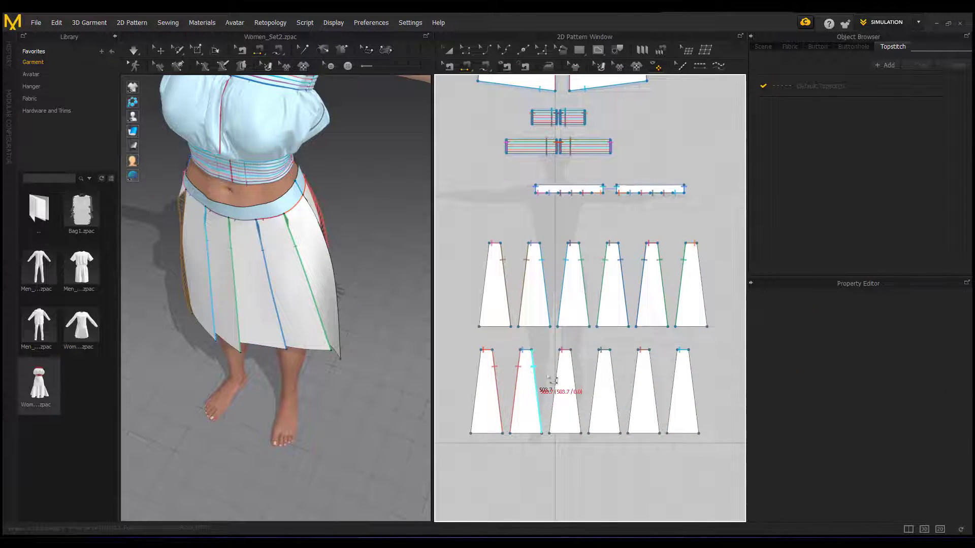
click(562, 380)
click(578, 382)
click(598, 384)
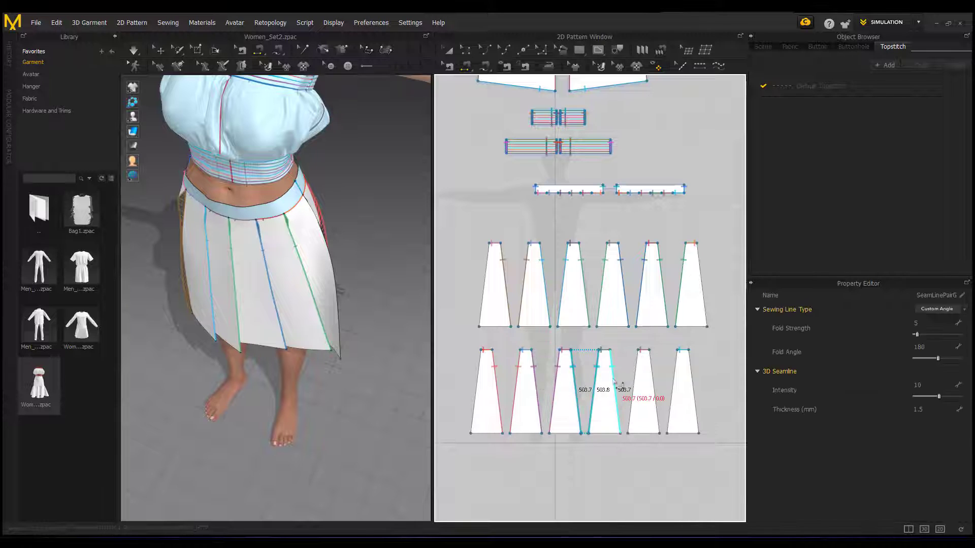
- Sew the adjacent side edges joining the fourth, fifth and sixth back panels
click(613, 381)
click(634, 383)
click(654, 382)
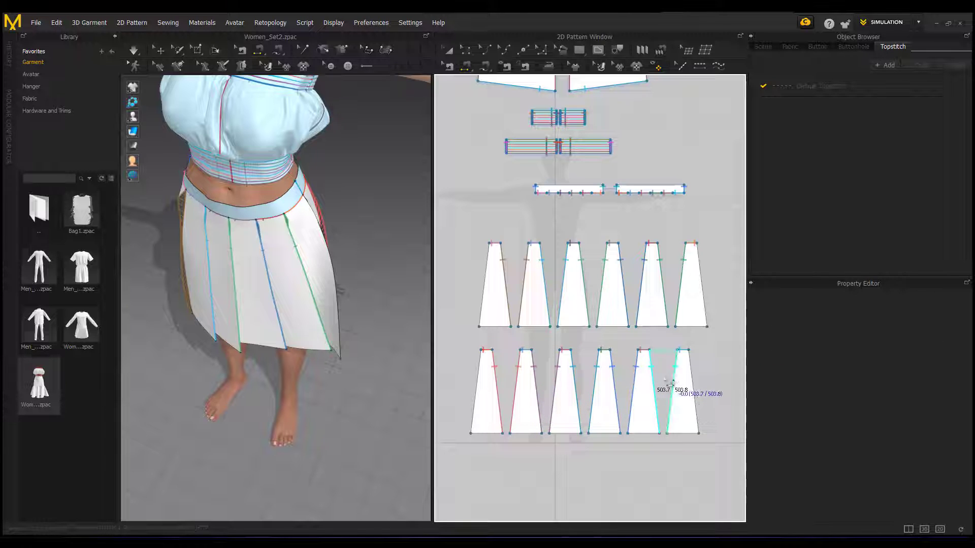
click(670, 384)
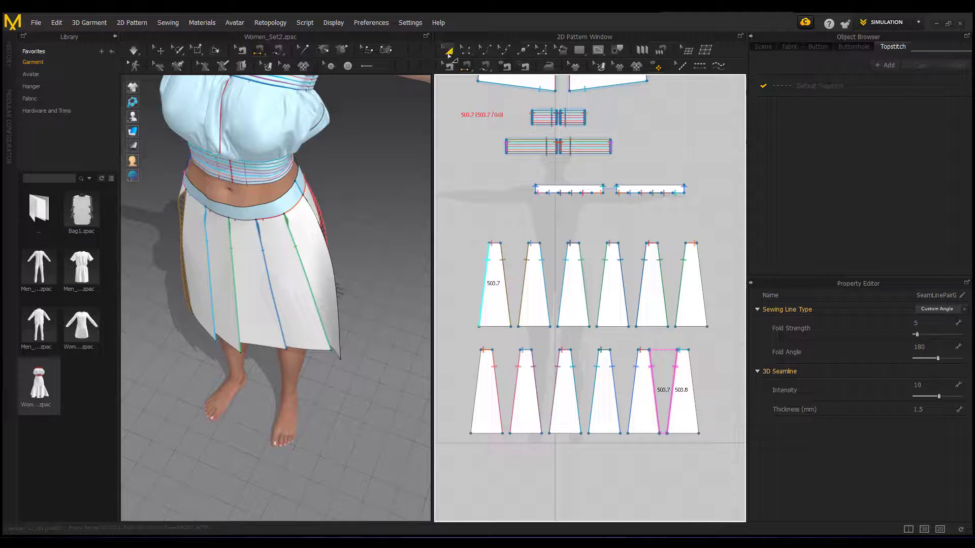
- Simulate the sewn skirt and pull the third front panel's hem downward to straighten the drape
click(448, 51)
click(134, 50)
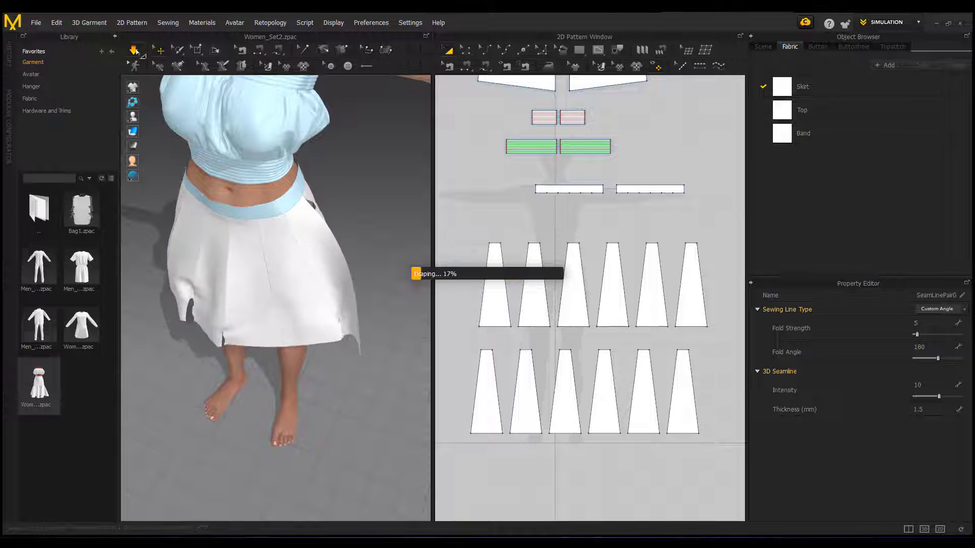
mouse_move(254, 373)
right_down()
mouse_move(259, 319)
mouse_move(321, 391)
mouse_move(254, 373)
right_up()
drag(235, 373, 274, 437)
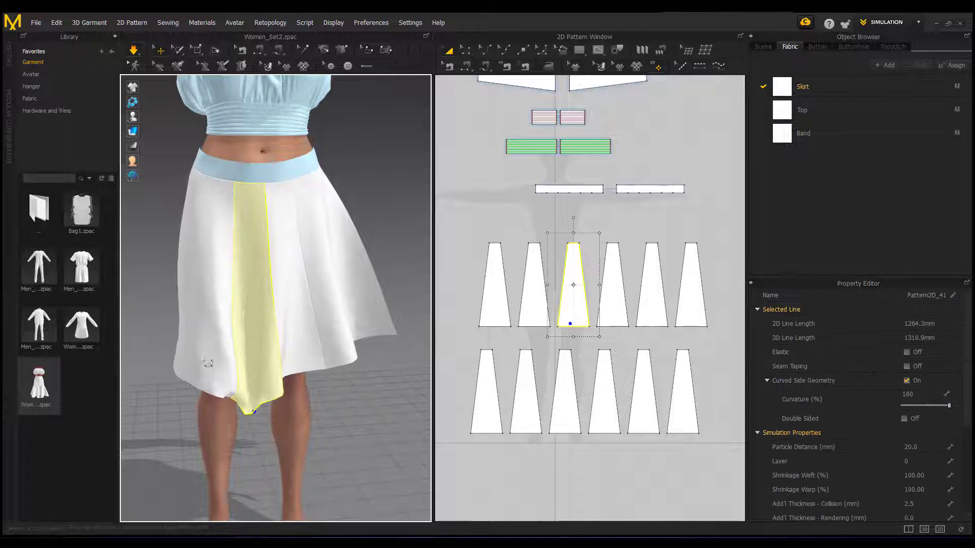
- Pull the third back panel's hem downward and select the first front panel beside the open side seam
right_drag(239, 355, 351, 349)
middle_drag(352, 350, 421, 350)
drag(251, 402, 207, 451)
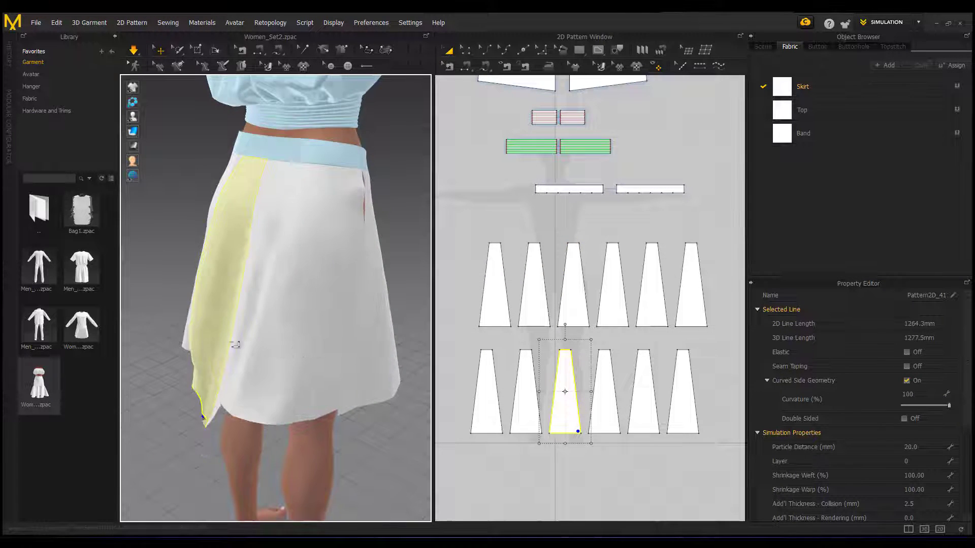
right_drag(235, 344, 305, 327)
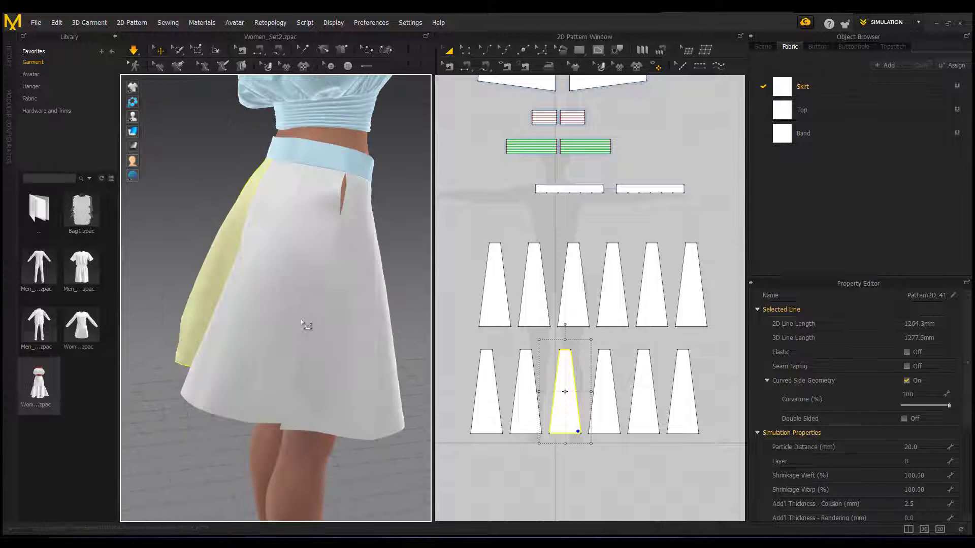
click(354, 289)
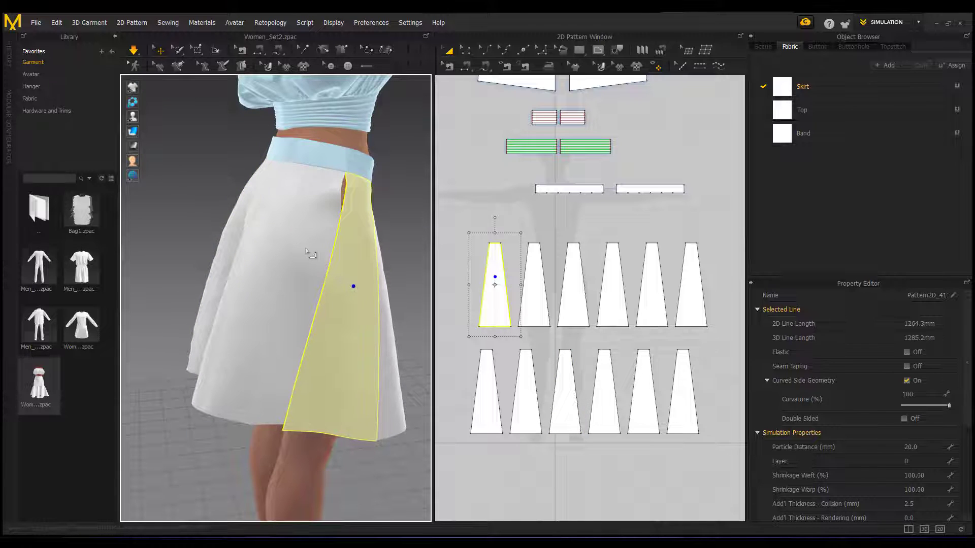
- Close both side seams by sewing the first front panel to the sixth back panel and the sixth front panel to the first back panel
click(305, 247)
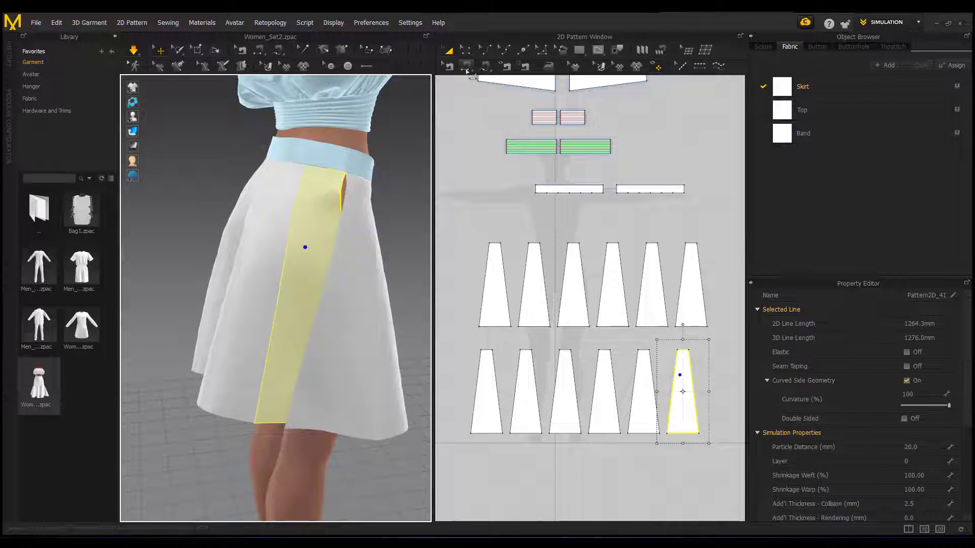
click(466, 68)
click(497, 280)
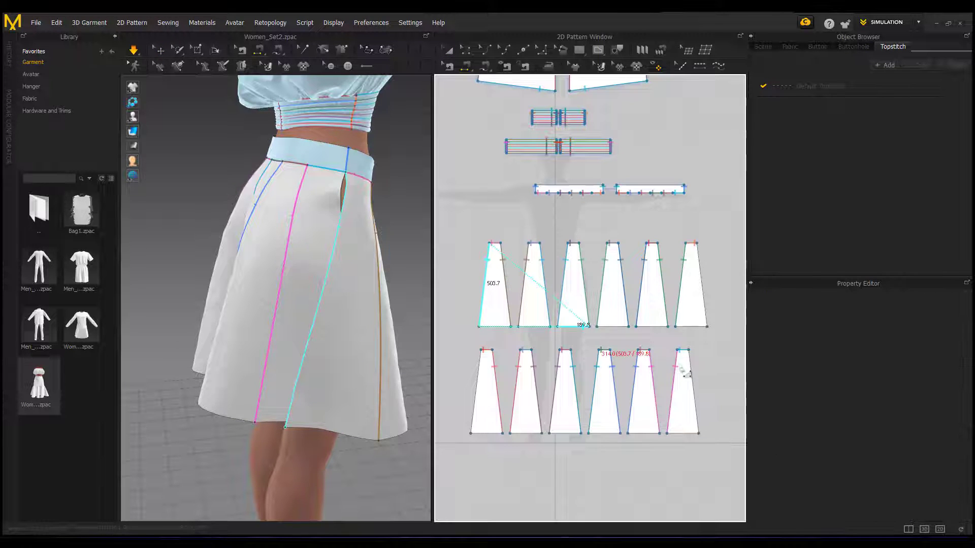
click(695, 373)
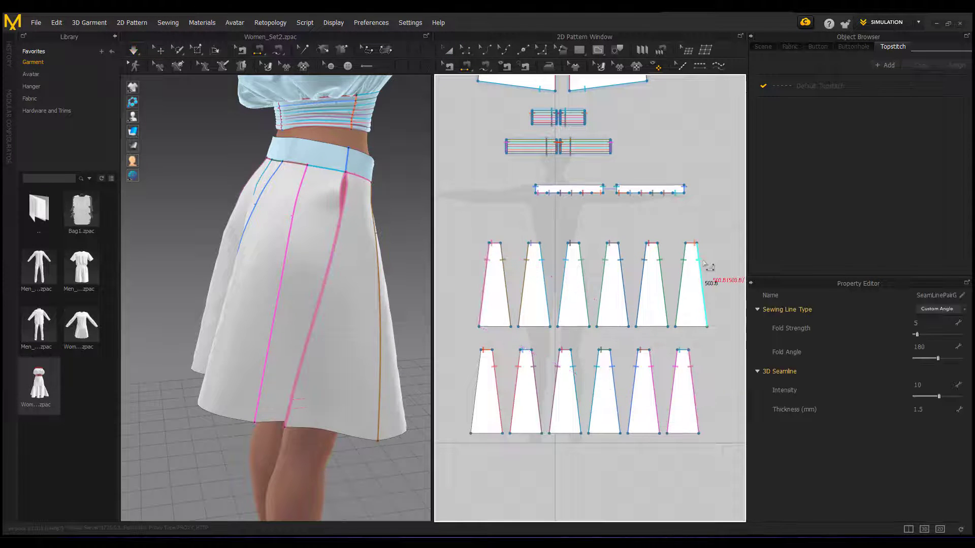
click(703, 282)
click(477, 391)
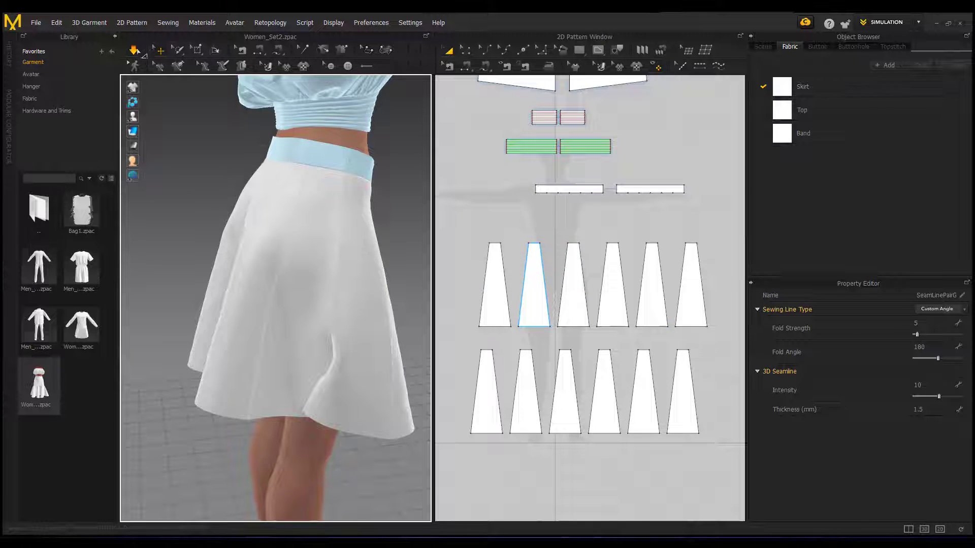
- Simulate the closed skirt and pull the bunched hem of the sixth front panel downward to free the side drape
click(258, 50)
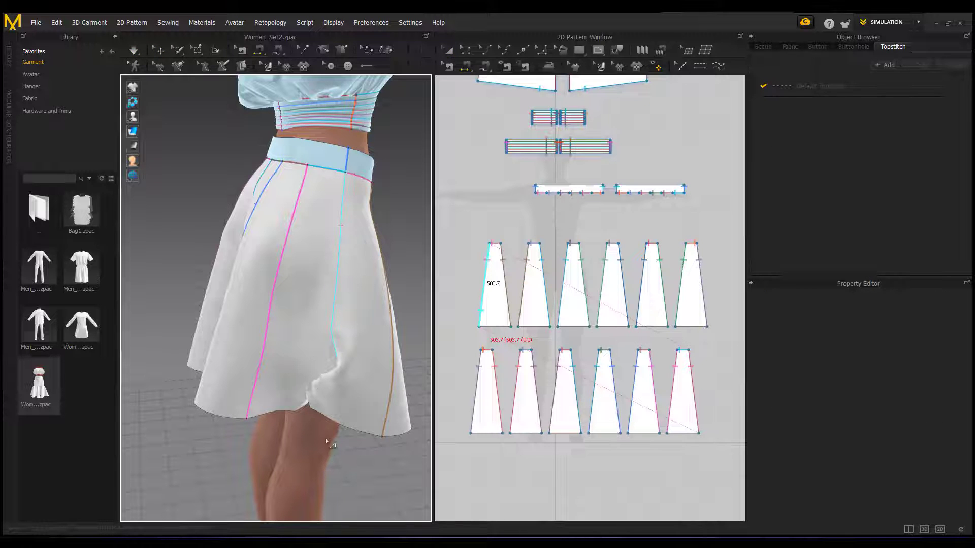
right_drag(384, 277, 284, 271)
middle_drag(371, 310, 251, 242)
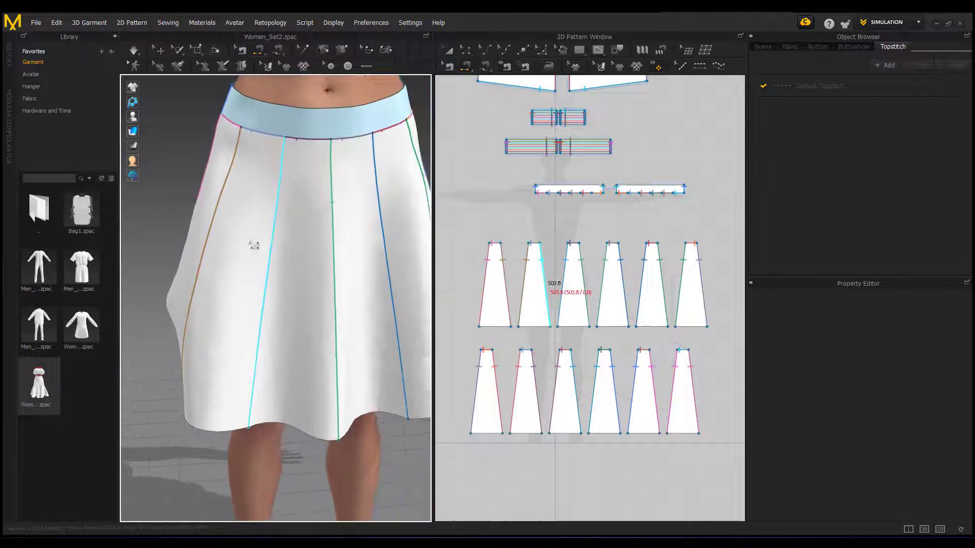
scroll(332, 265, up, 3)
scroll(330, 290, down, 5)
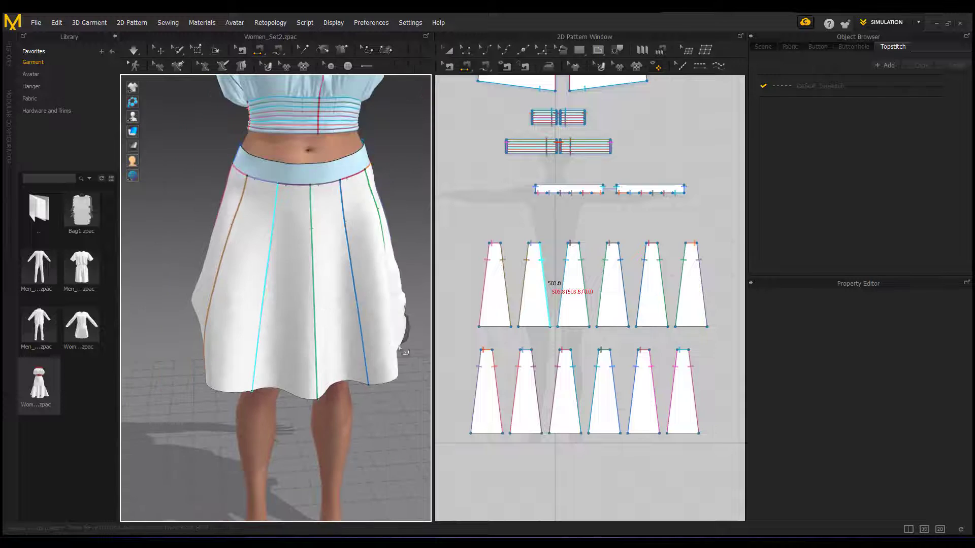
scroll(366, 313, down, 1)
middle_drag(366, 313, 281, 327)
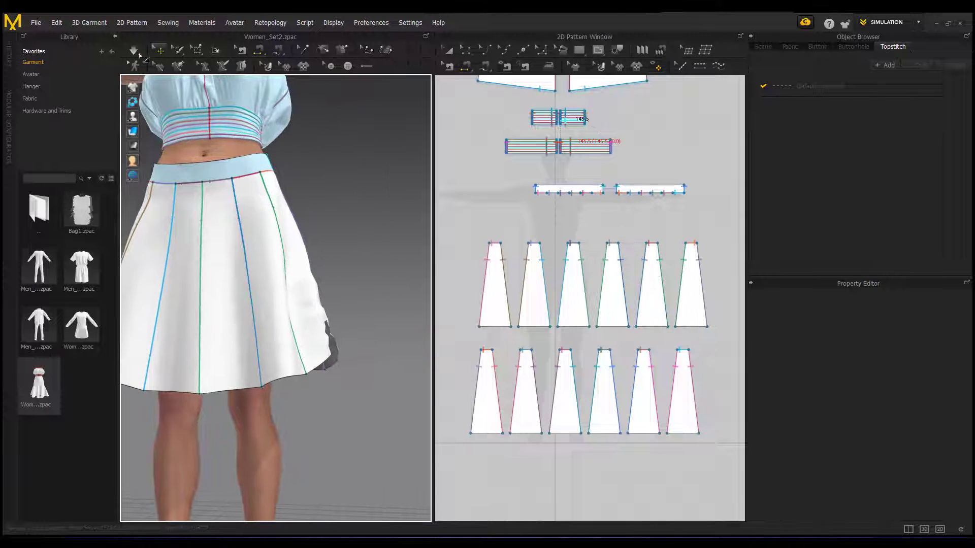
click(133, 50)
key(q)
drag(318, 343, 340, 483)
right_drag(374, 379, 226, 366)
right_drag(260, 320, 212, 309)
middle_drag(425, 331, 378, 332)
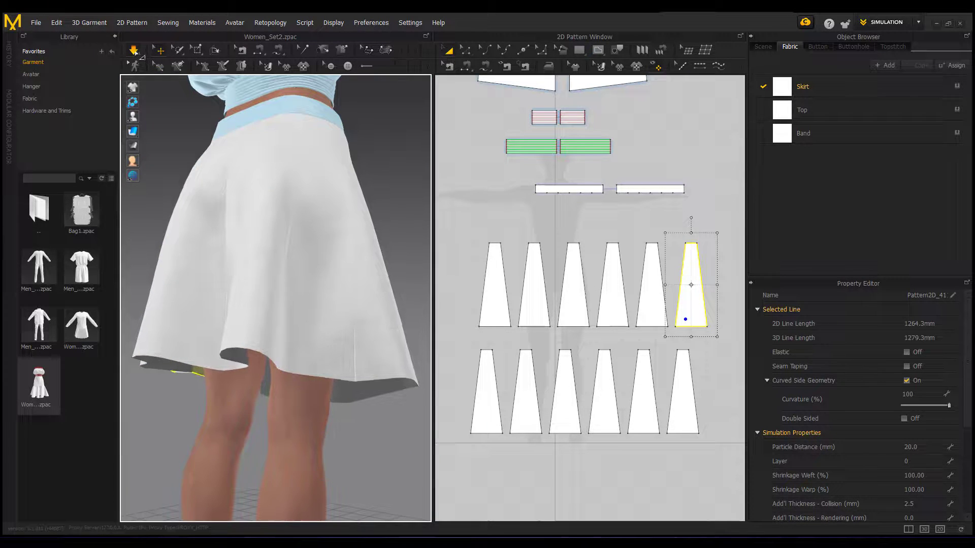
- Set all seams between the skirt panels to fold strength 100 and fold angle 360, and simulate the folds
key(n)
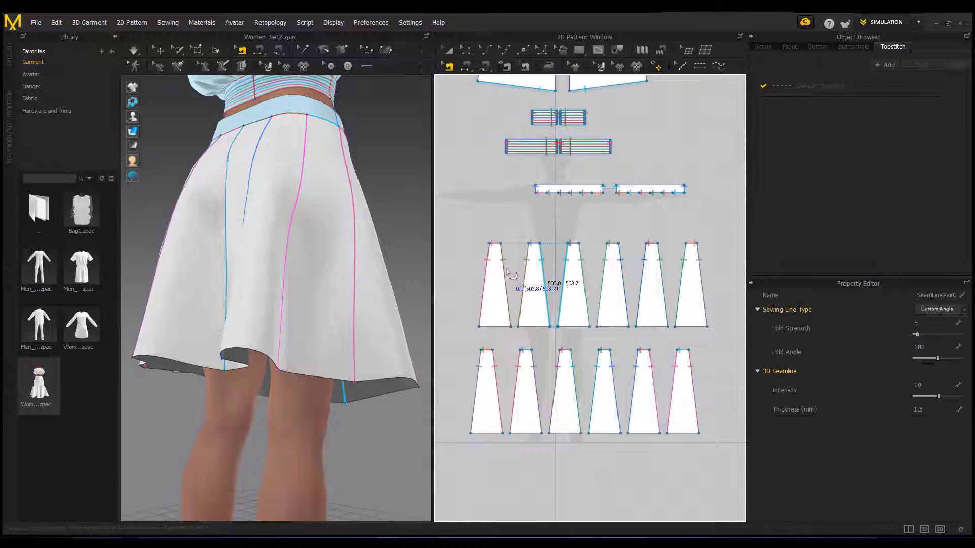
key(ctrl+a)
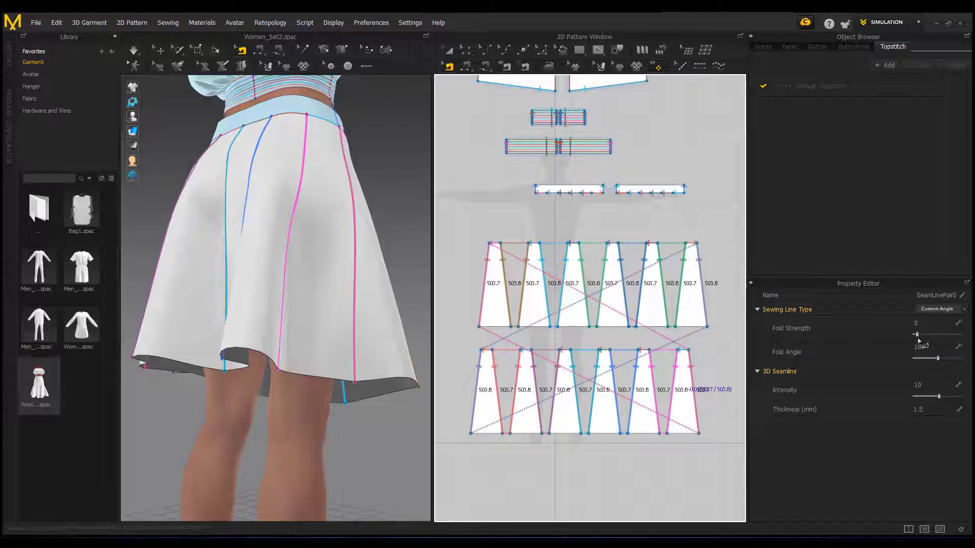
drag(916, 335, 952, 334)
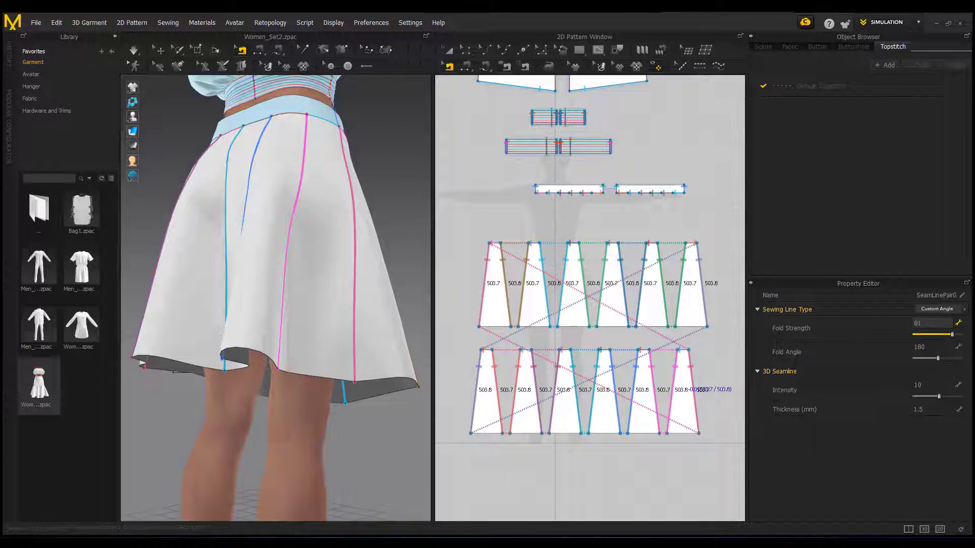
click(938, 359)
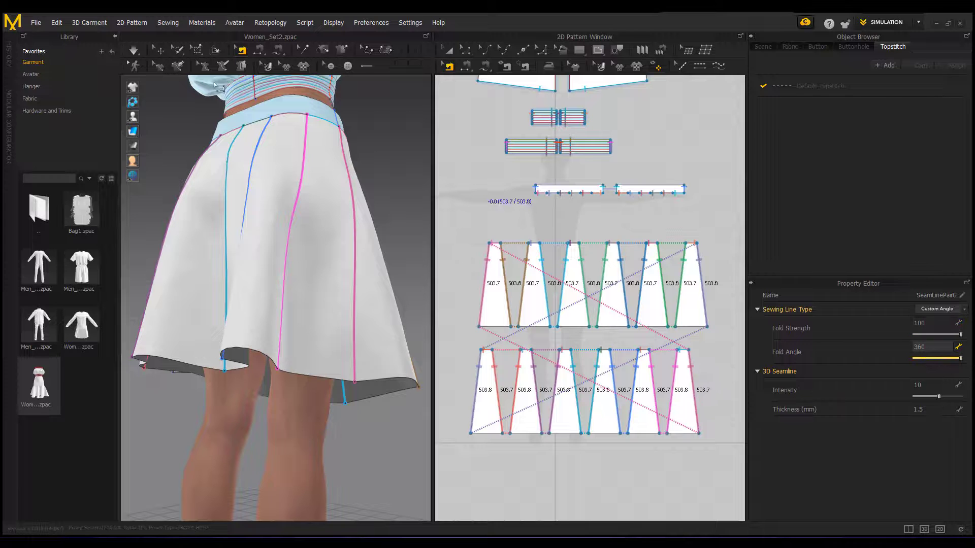
click(131, 53)
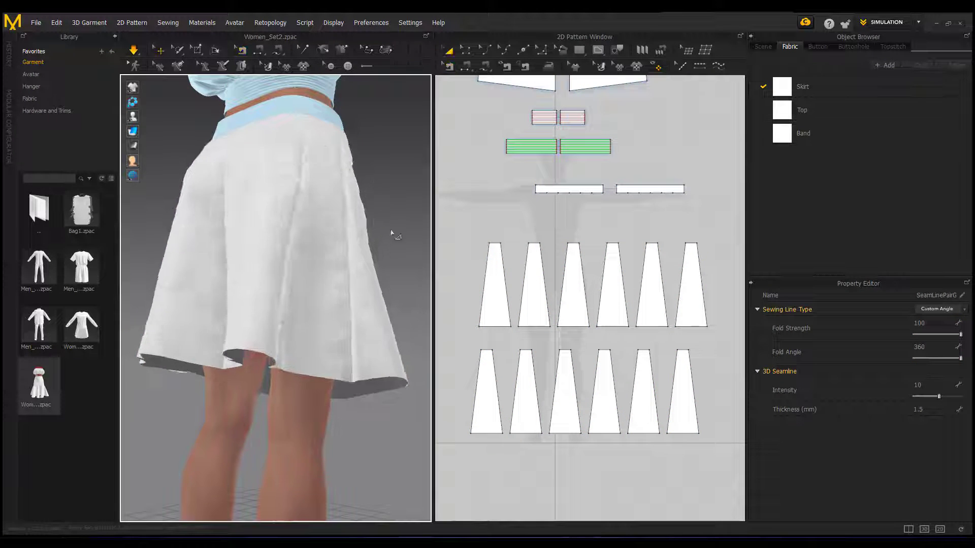
right_drag(396, 233, 327, 237)
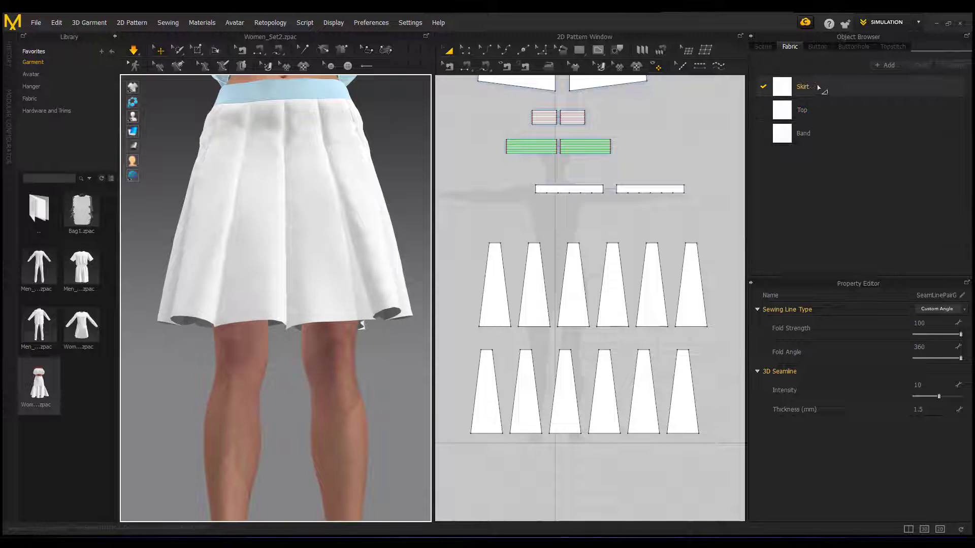
- Try the Trim_Hardware physical property preset on the Skirt fabric
click(802, 87)
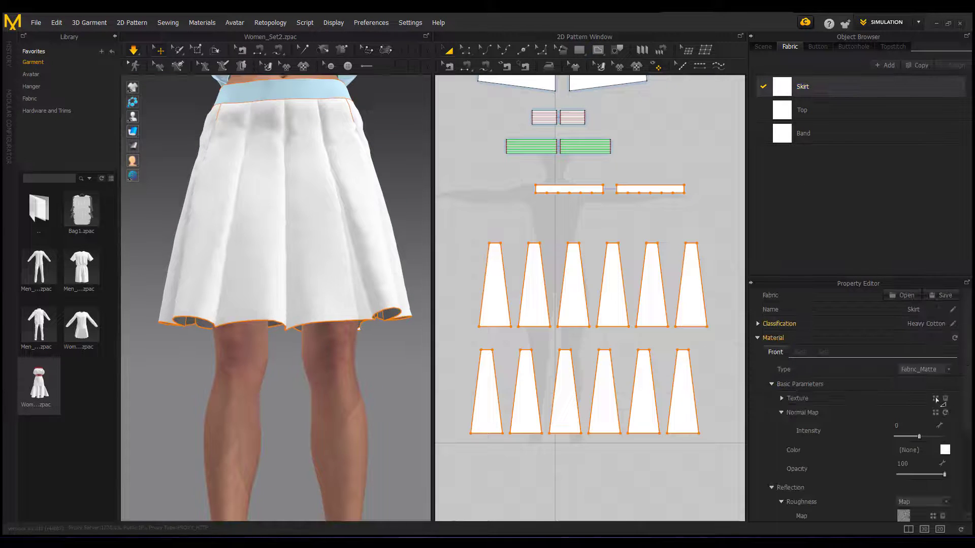
scroll(888, 426, down, 3)
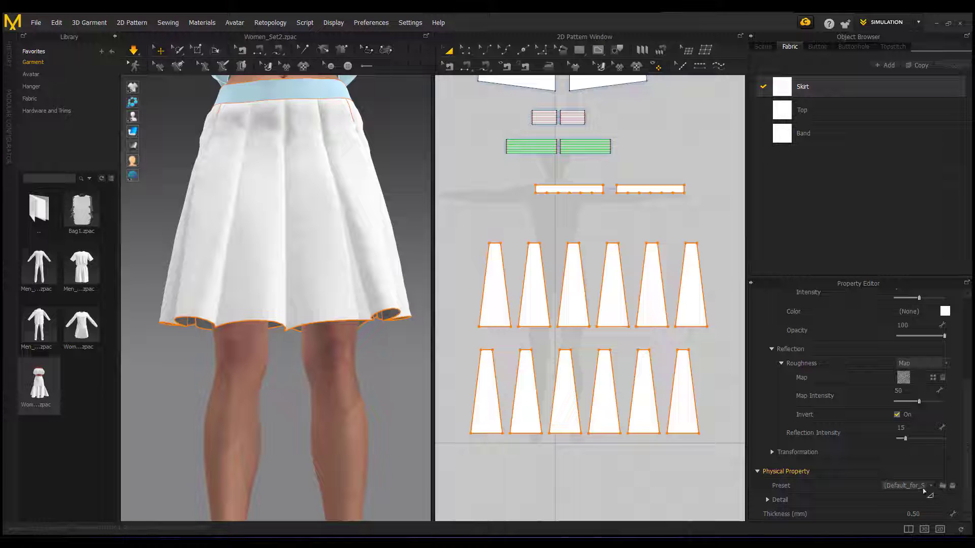
click(924, 486)
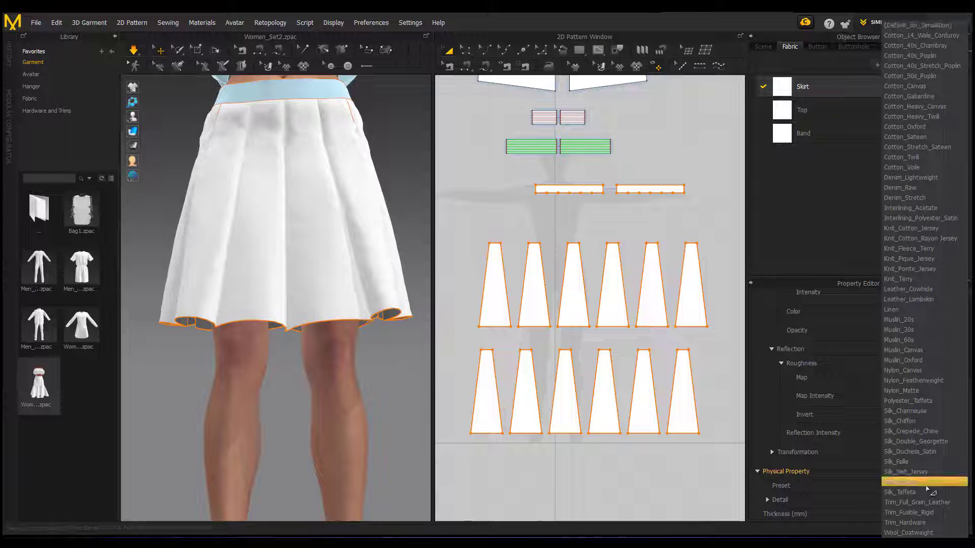
click(927, 523)
scroll(319, 305, down, 4)
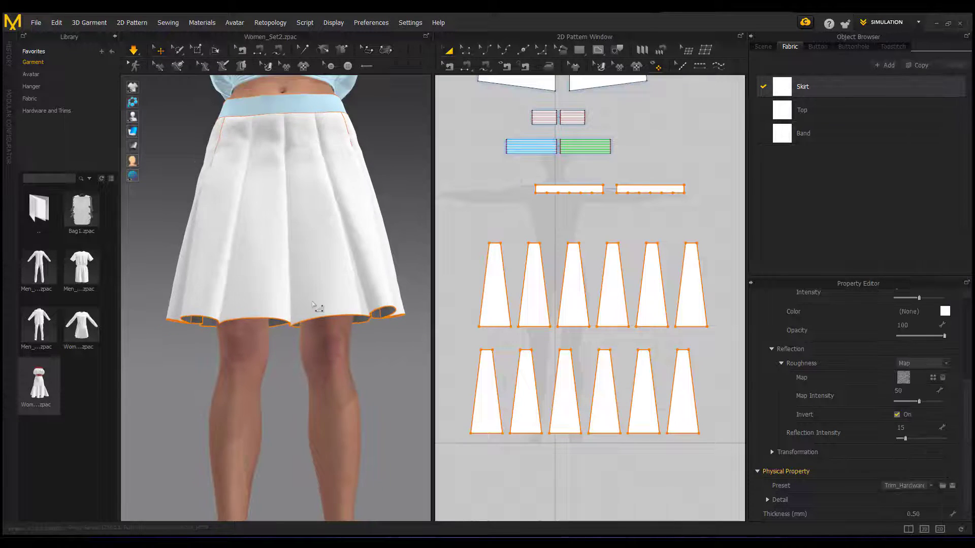
right_drag(322, 302, 278, 316)
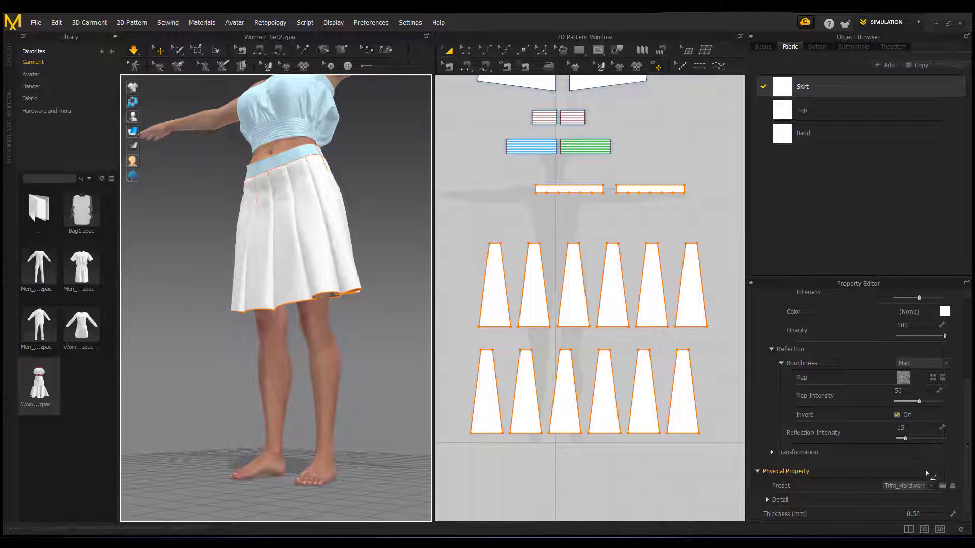
- Try the wool physical property presets on the Skirt fabric, including Wool_Melton and Wool_Super
click(932, 487)
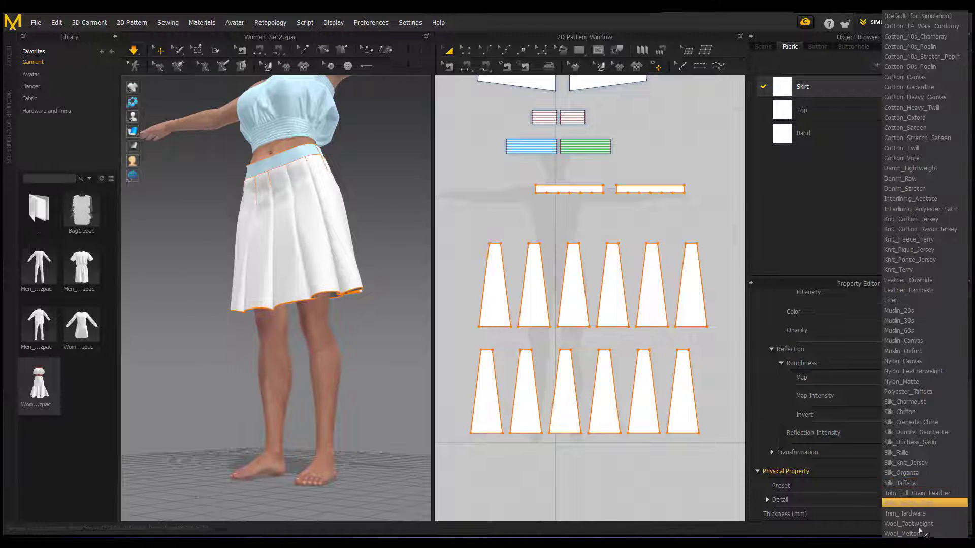
click(910, 524)
click(931, 486)
click(929, 494)
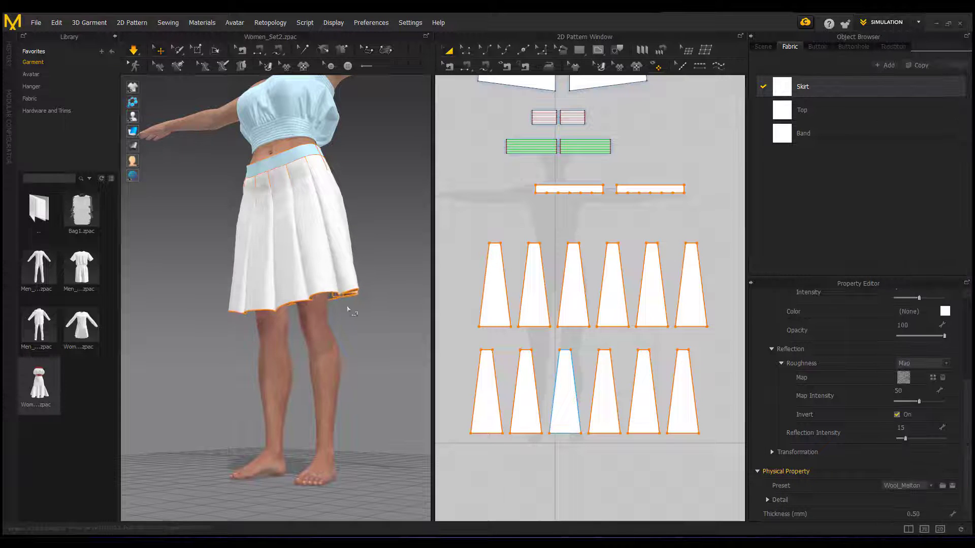
right_drag(348, 306, 392, 323)
click(933, 487)
click(919, 533)
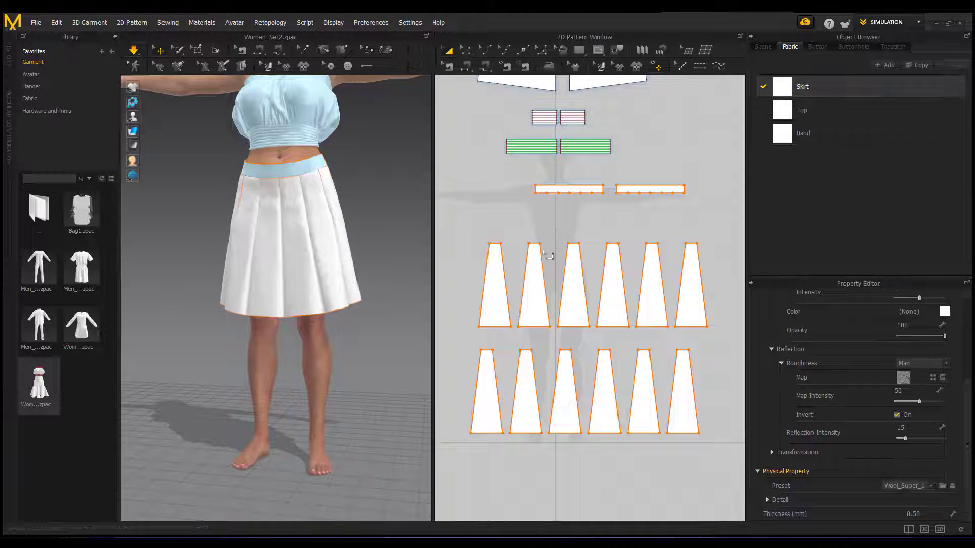
- Select all twelve skirt panels and scale them slightly wider horizontally to add fullness to the simulated skirt
drag(464, 222, 724, 436)
drag(684, 367, 614, 311)
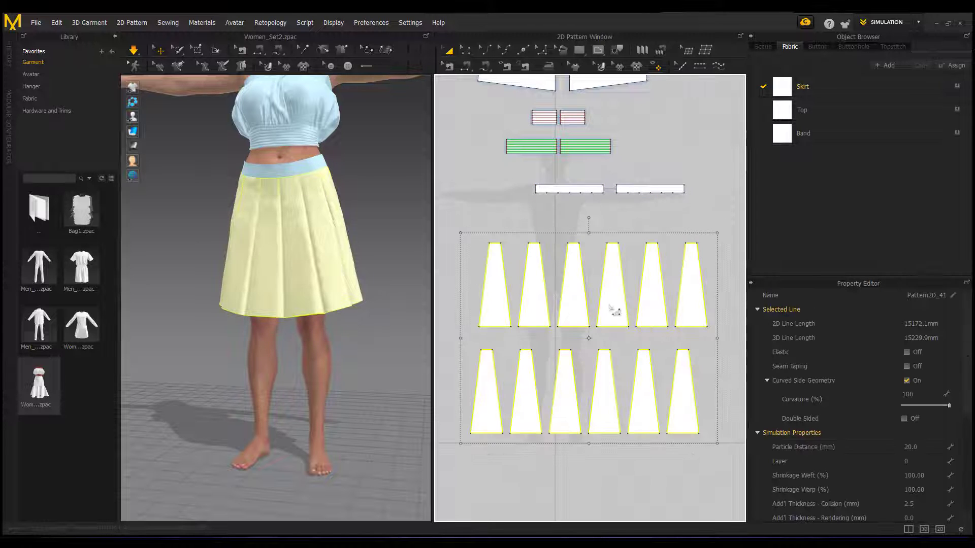
scroll(577, 325, down, 3)
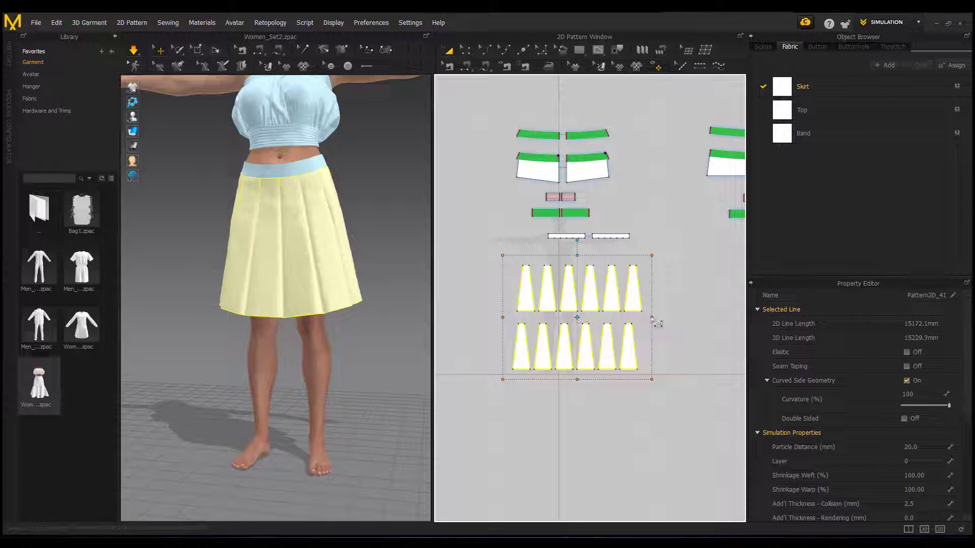
drag(666, 319, 668, 319)
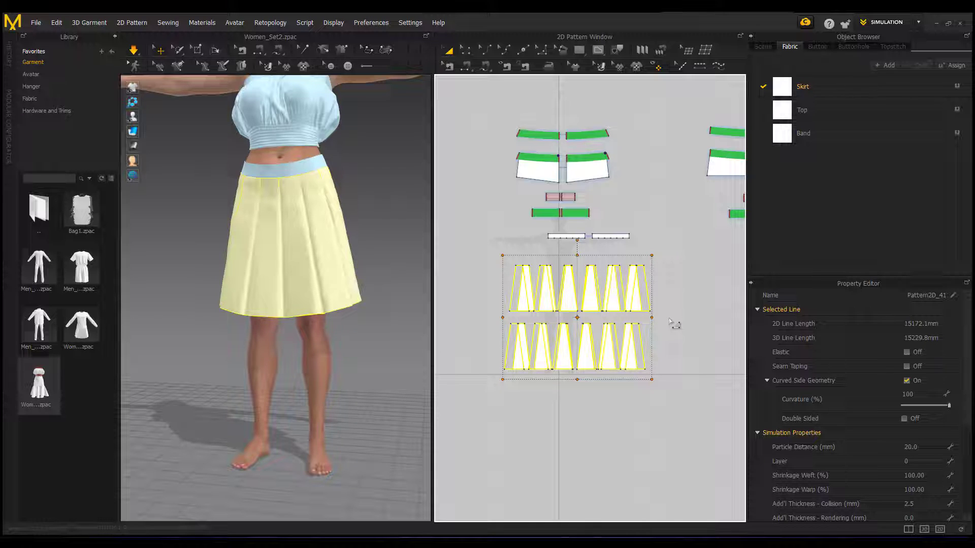
drag(669, 319, 669, 319)
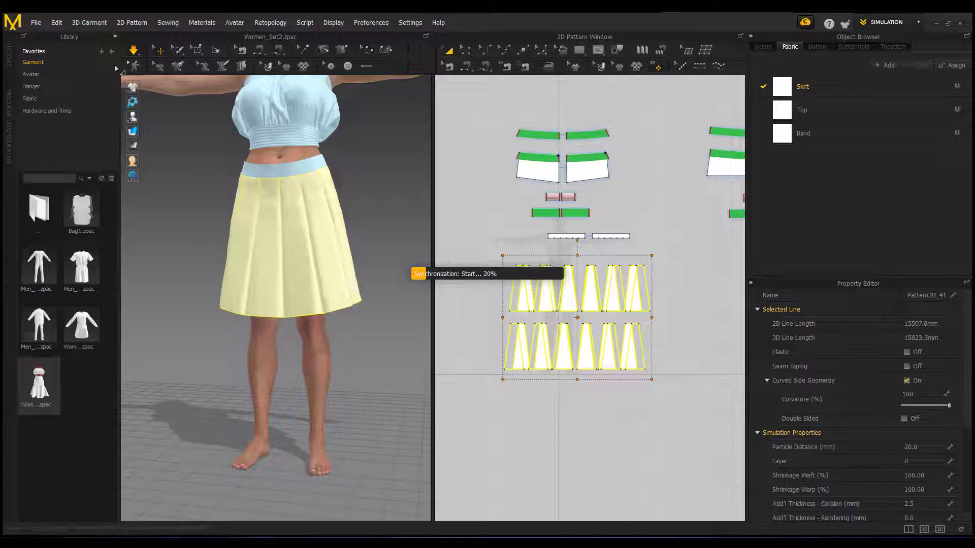
right_drag(271, 319, 245, 253)
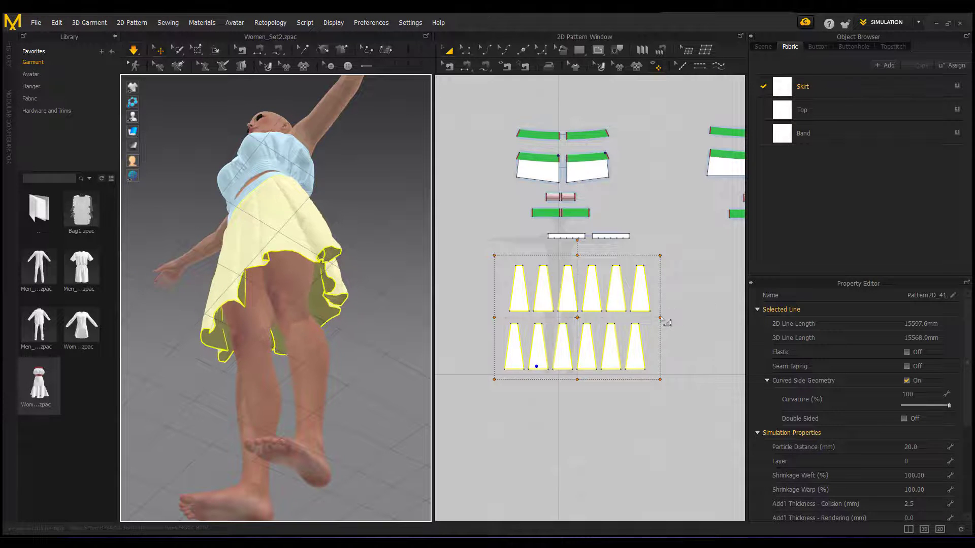
drag(661, 319, 665, 319)
right_drag(233, 244, 325, 218)
- Assign the Trim_Full_Grain_Leather physical property preset to the Skirt fabric
click(822, 87)
scroll(873, 406, down, 8)
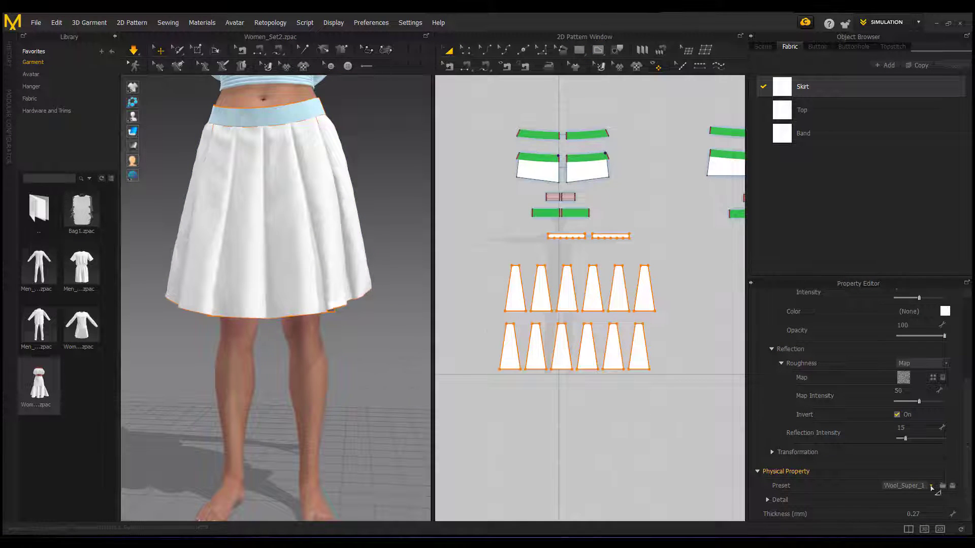
click(932, 486)
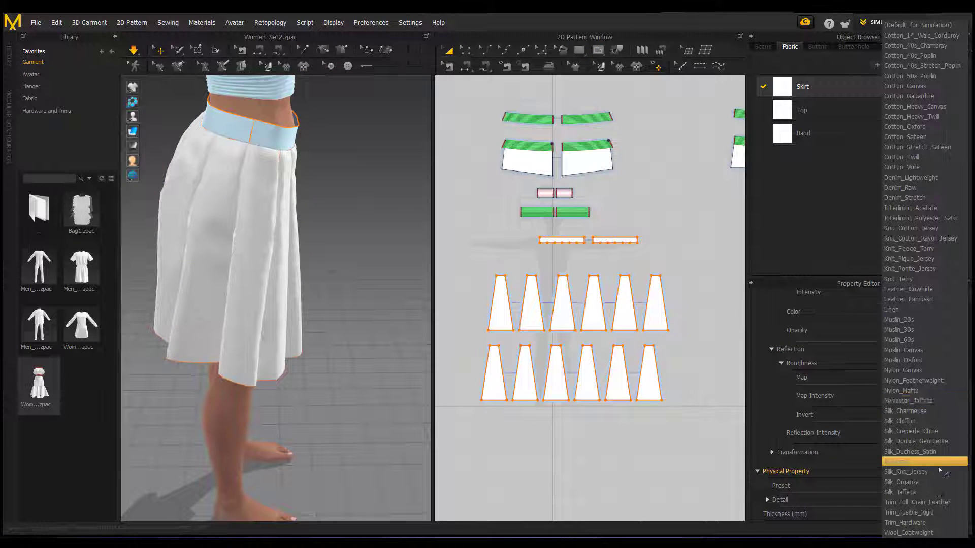
click(917, 502)
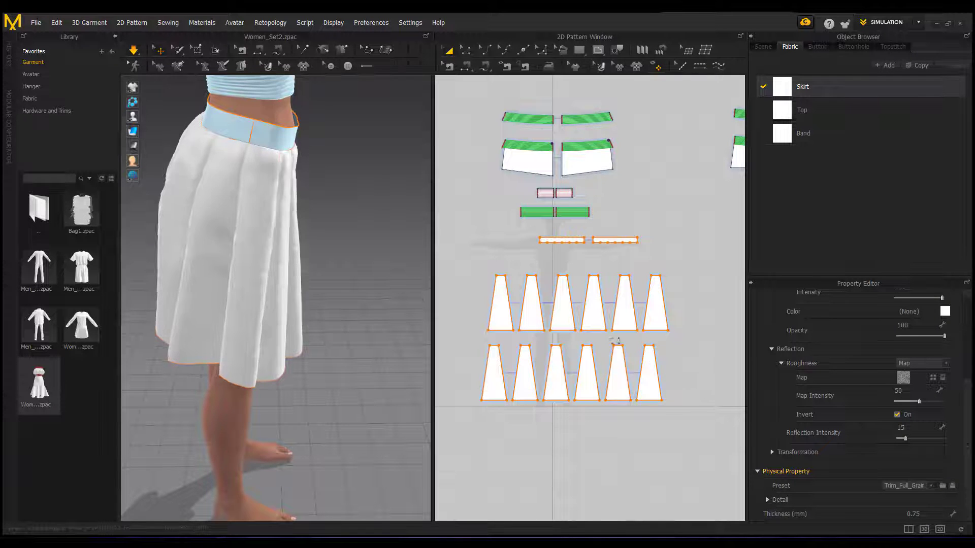
mouse_move(310, 368)
right_down()
mouse_move(354, 337)
mouse_move(329, 366)
right_up()
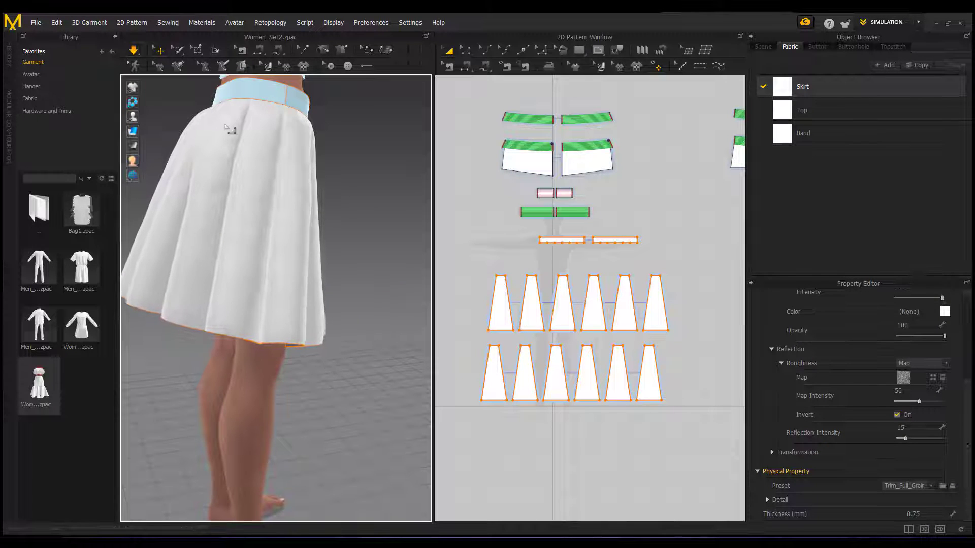
- Strengthen all twelve front and back skirt panels
key(2)
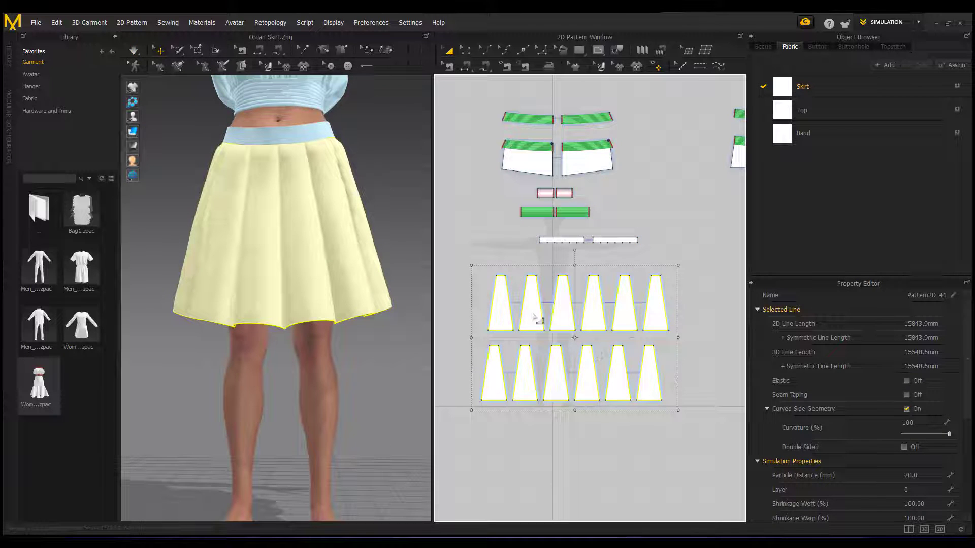
right_click(533, 314)
click(594, 364)
click(639, 496)
drag(685, 290, 488, 423)
right_click(488, 424)
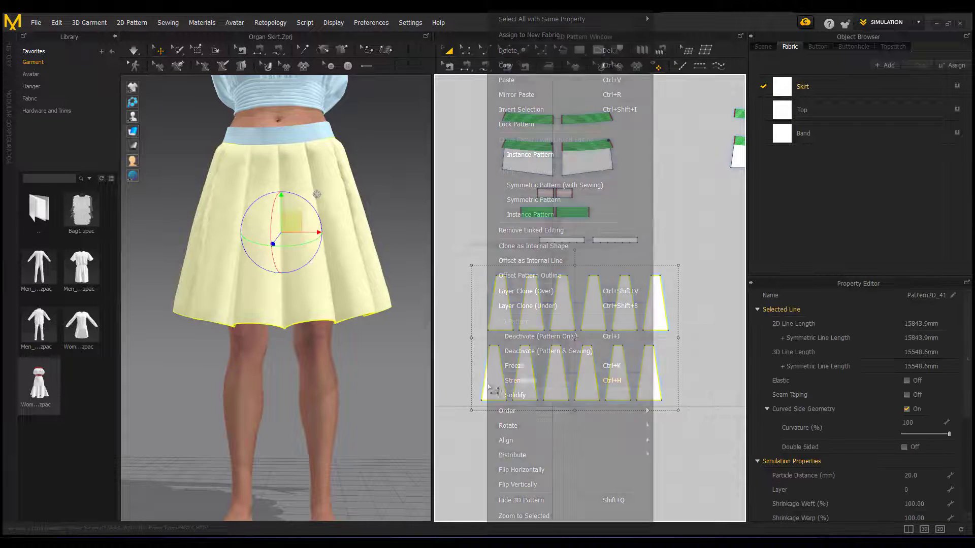
click(522, 381)
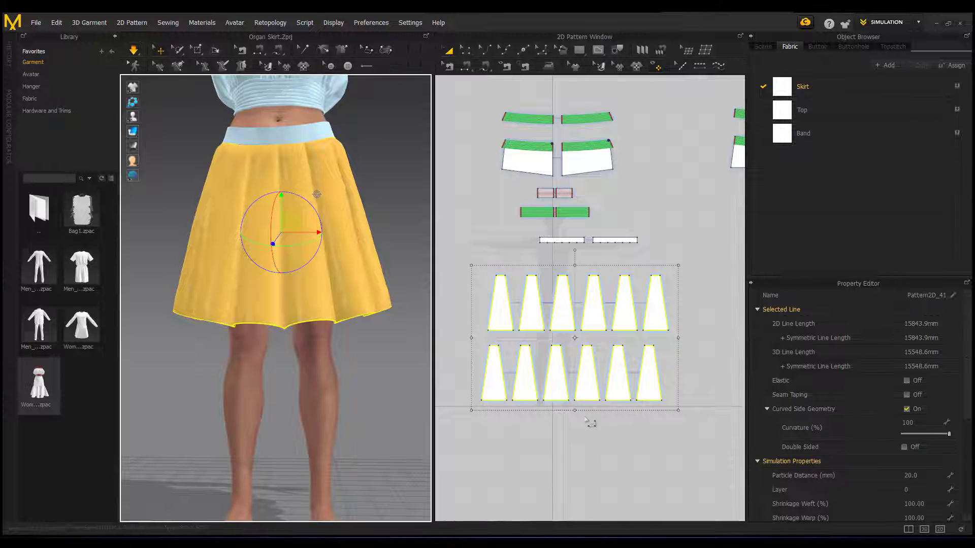
- Unstrengthen all twelve skirt panels and deselect them
right_click(528, 390)
click(539, 390)
right_click(532, 381)
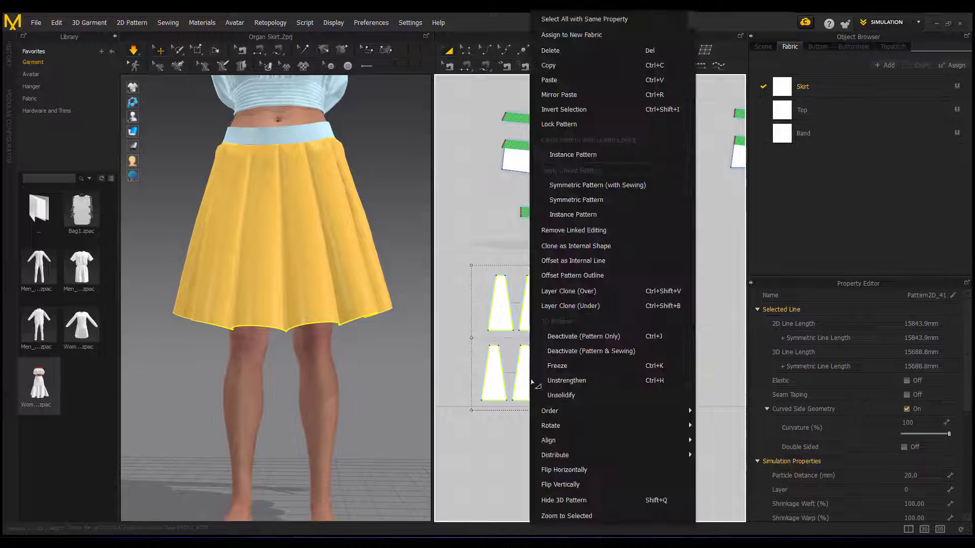
click(570, 377)
click(553, 433)
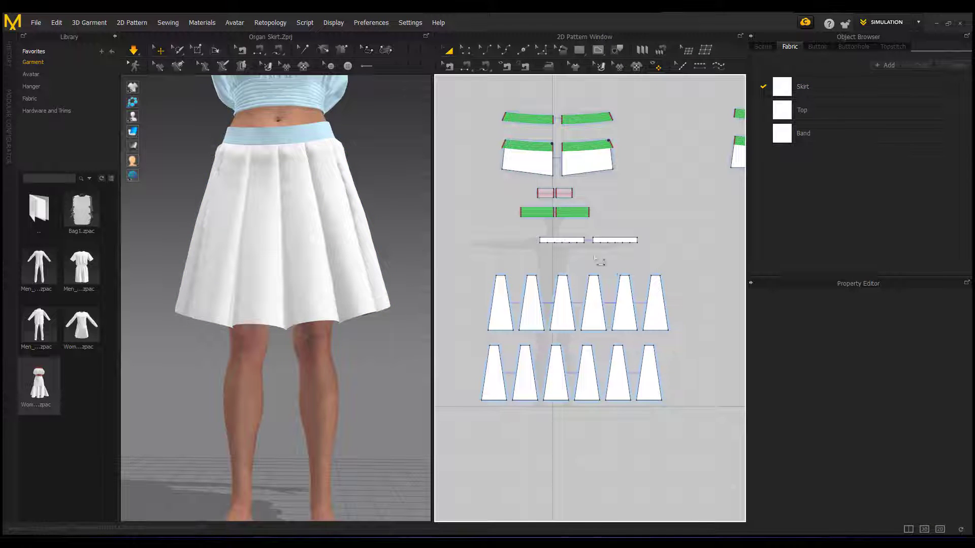
- Select the two waistband pieces and unfreeze them
click(627, 240)
right_click(624, 241)
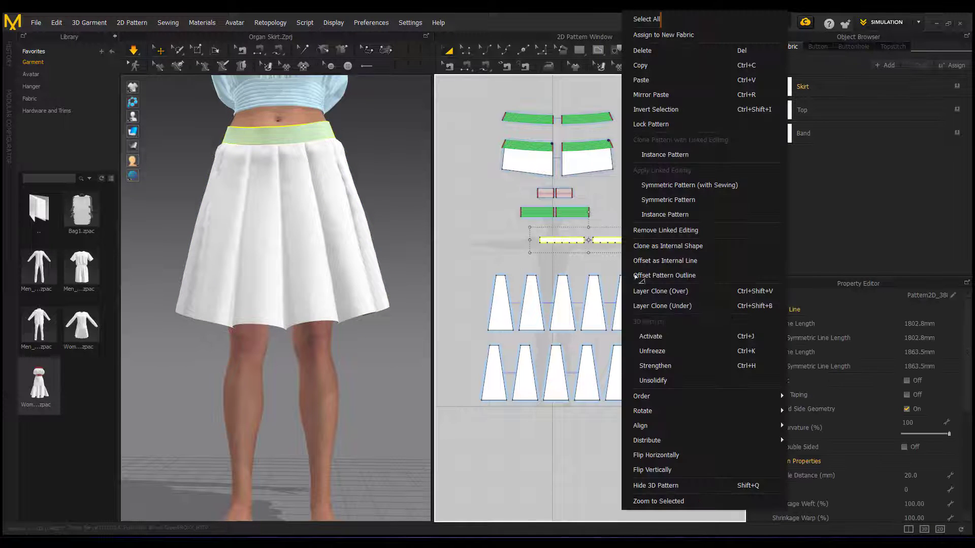
click(655, 352)
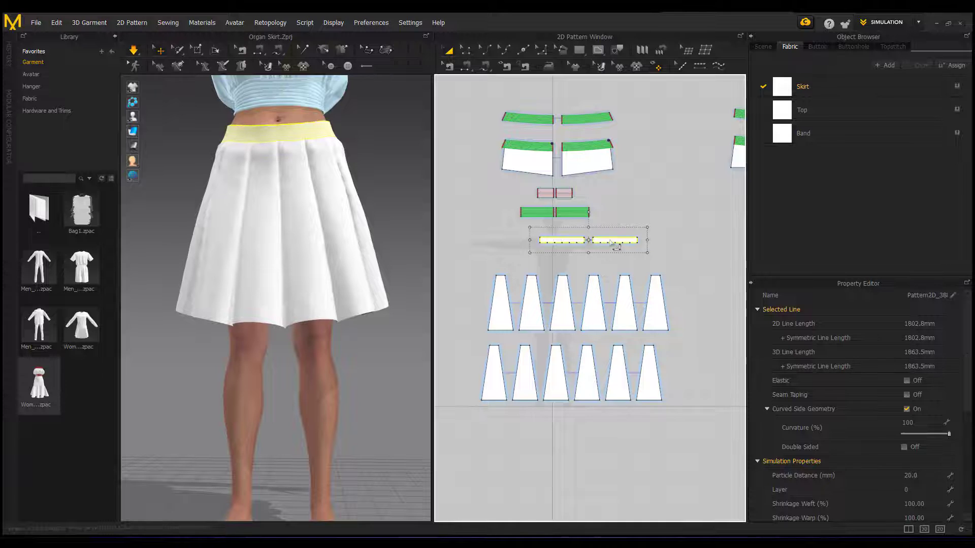
- Strengthen the two waistband pieces briefly during simulation and unstrengthen them again
right_click(610, 241)
click(643, 381)
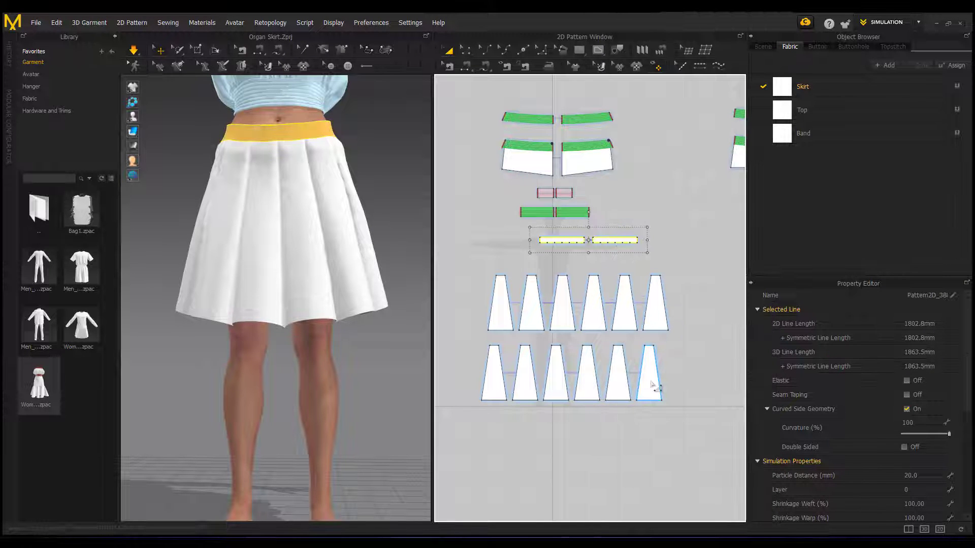
right_click(603, 240)
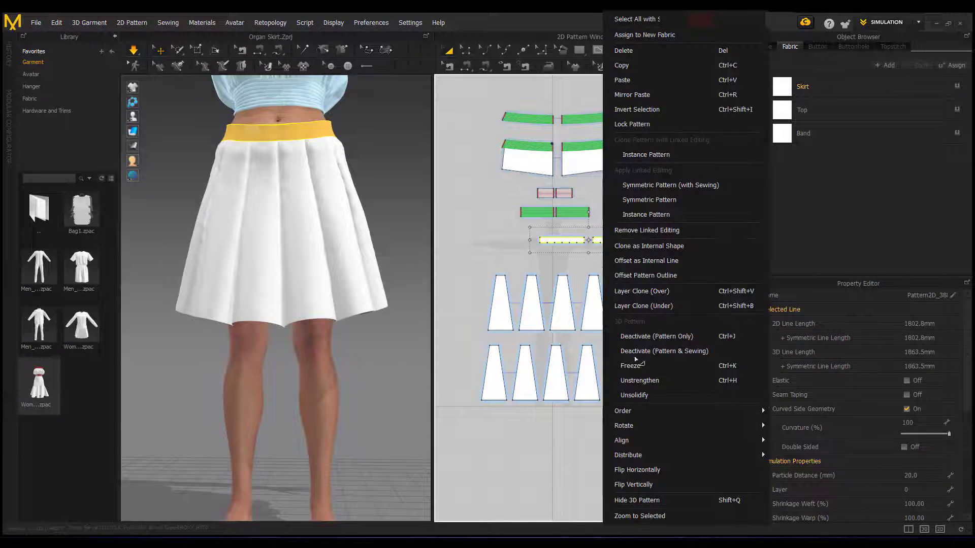
click(640, 381)
click(579, 441)
- Load woven_flannel_by_jaxxys_stock.jpg from the flannel folder as the Skirt fabric's texture
right_drag(326, 228, 234, 203)
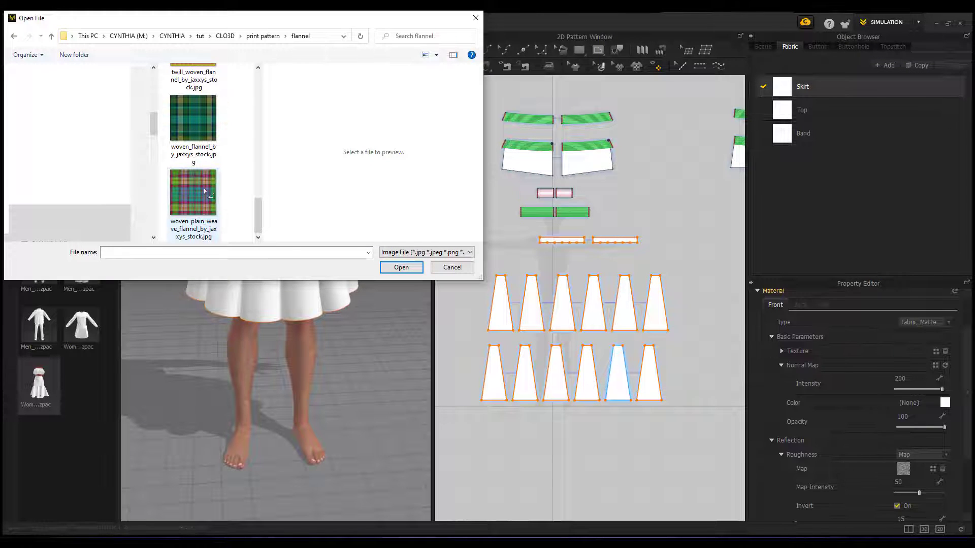
click(197, 125)
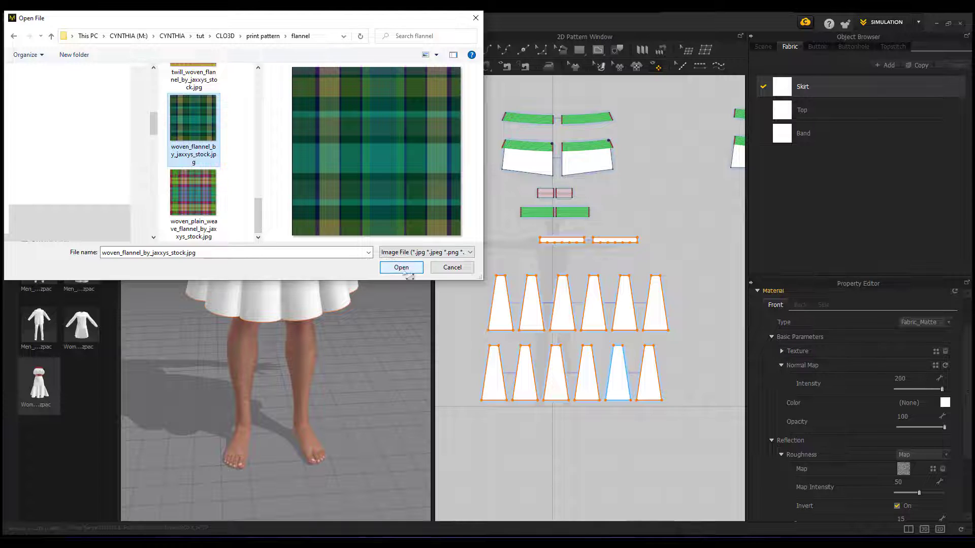
click(405, 271)
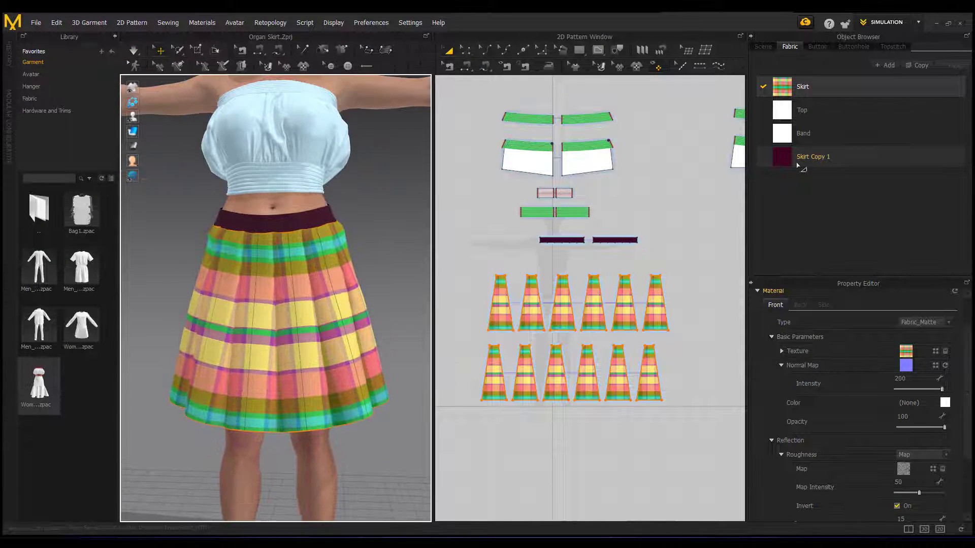
- Recolor the Skirt Copy 1 waistband fabric with a coral pink sampled from the plaid skirt
click(797, 163)
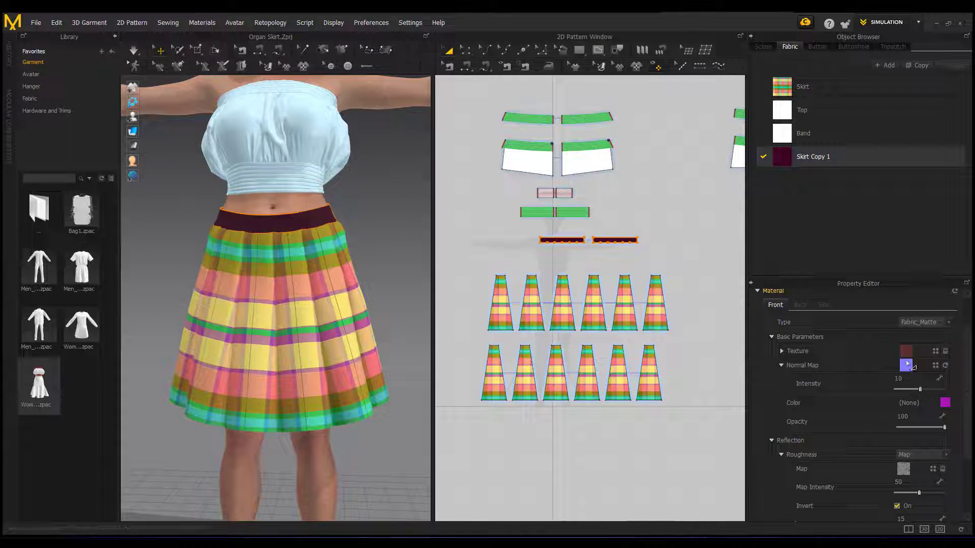
click(944, 403)
click(516, 334)
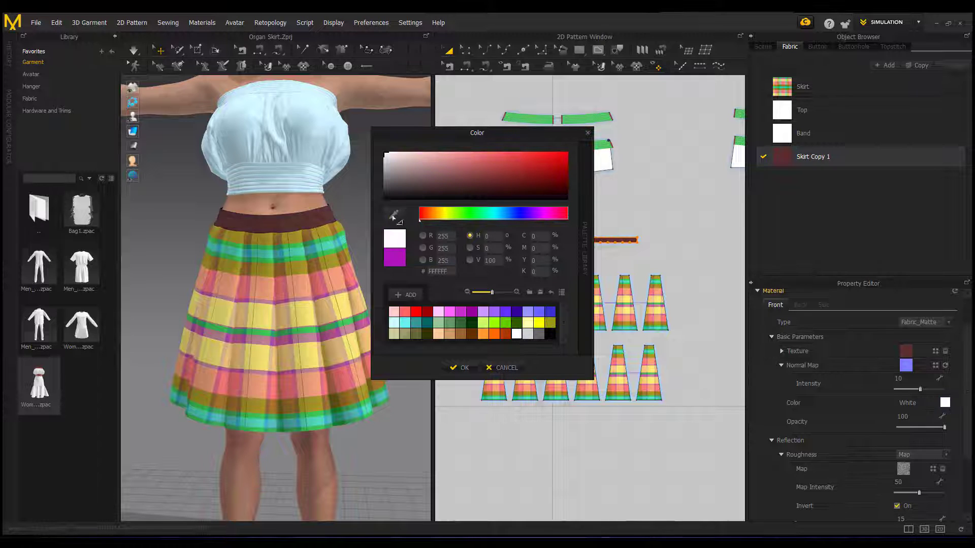
click(459, 368)
- Load a pink felt image from the Free-Seamless-Felt-Textures folder as the Skirt Copy 1 texture
click(935, 351)
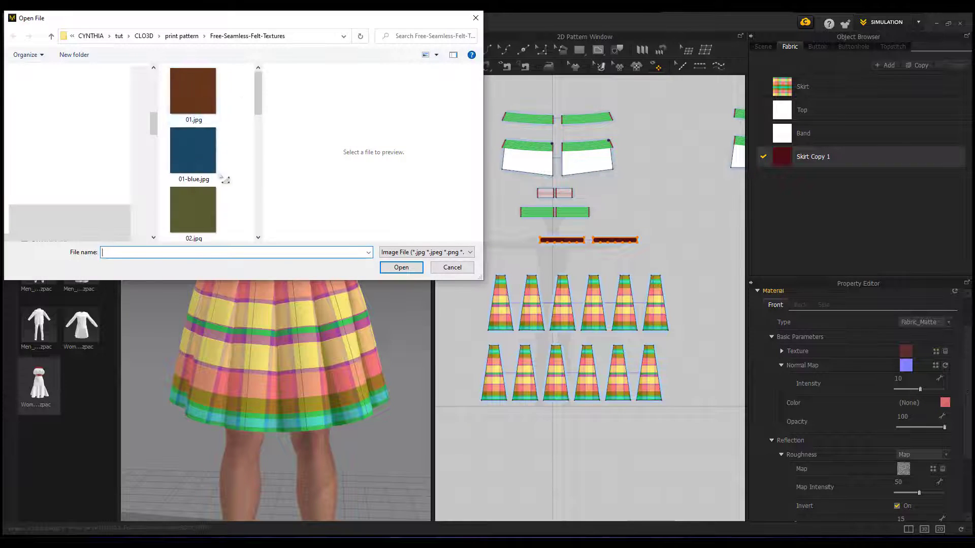
scroll(224, 179, down, 5)
double_click(193, 123)
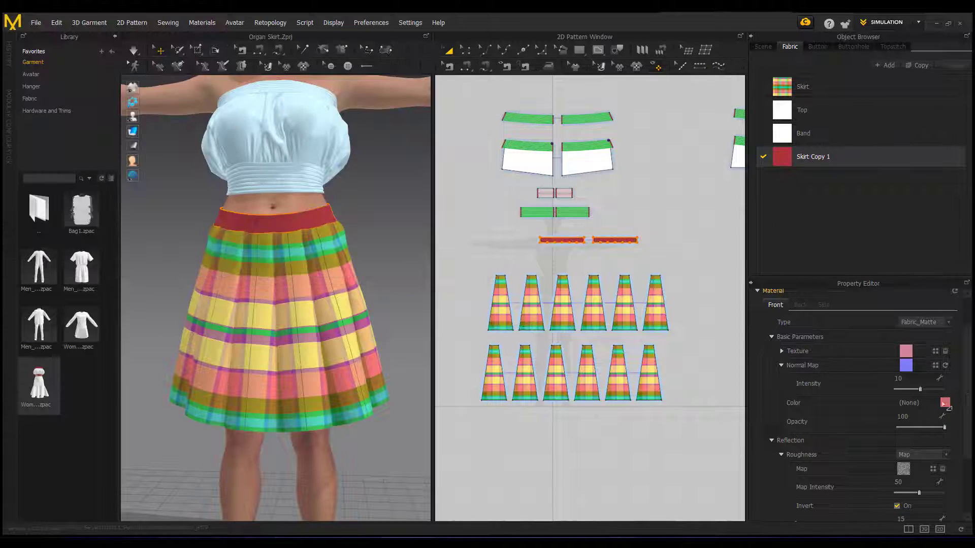
- Reset the Skirt Copy 1 color to white and sample a salmon orange from the plaid skirt for it
click(944, 403)
click(517, 334)
click(394, 214)
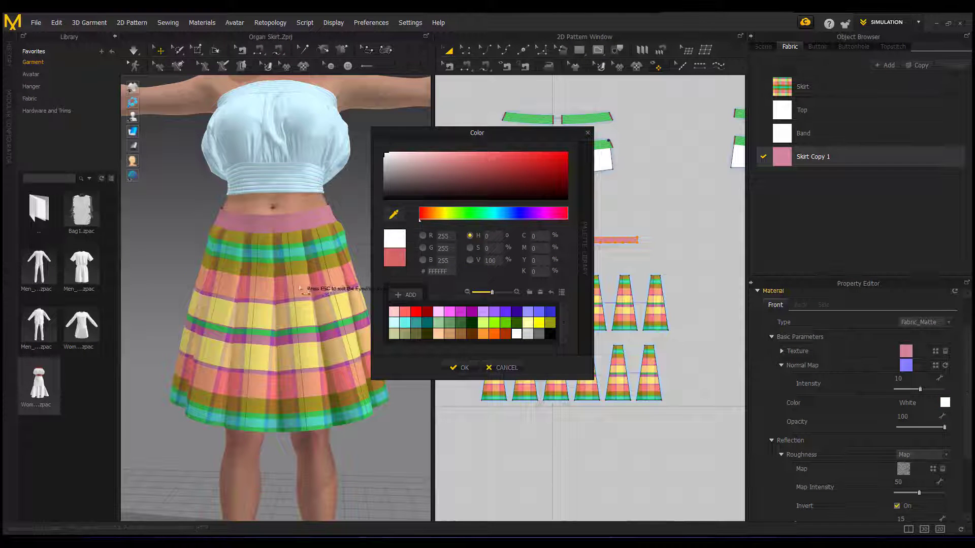
click(296, 289)
click(312, 288)
click(285, 290)
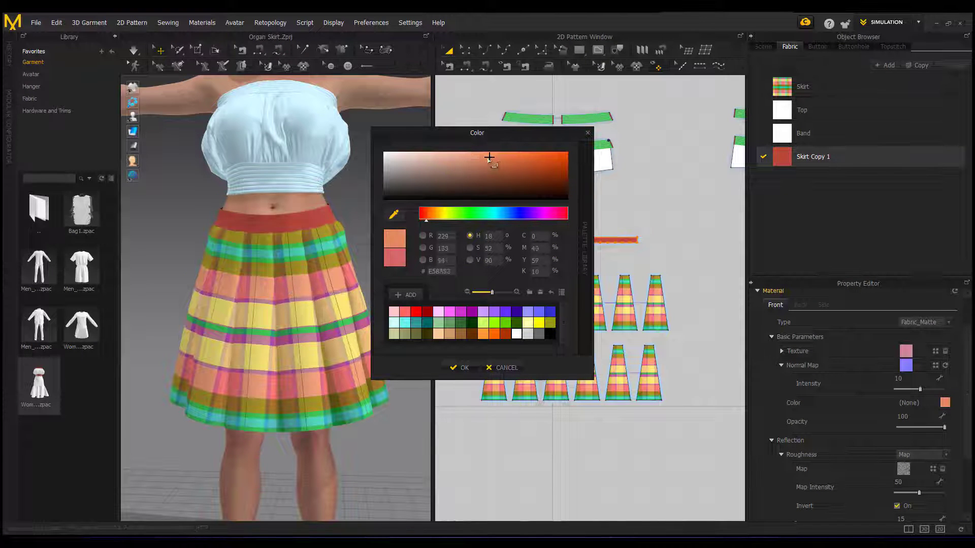
click(306, 287)
click(501, 368)
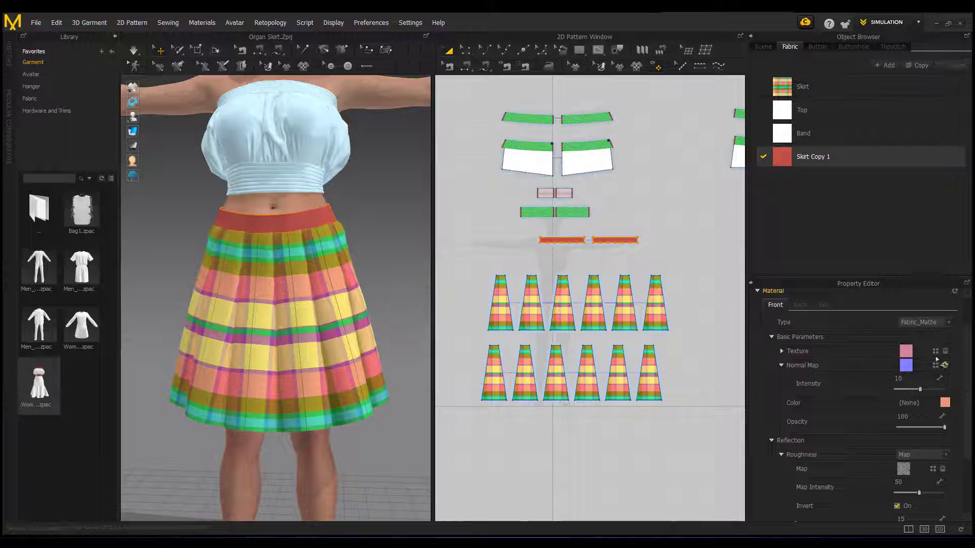
click(943, 404)
click(493, 367)
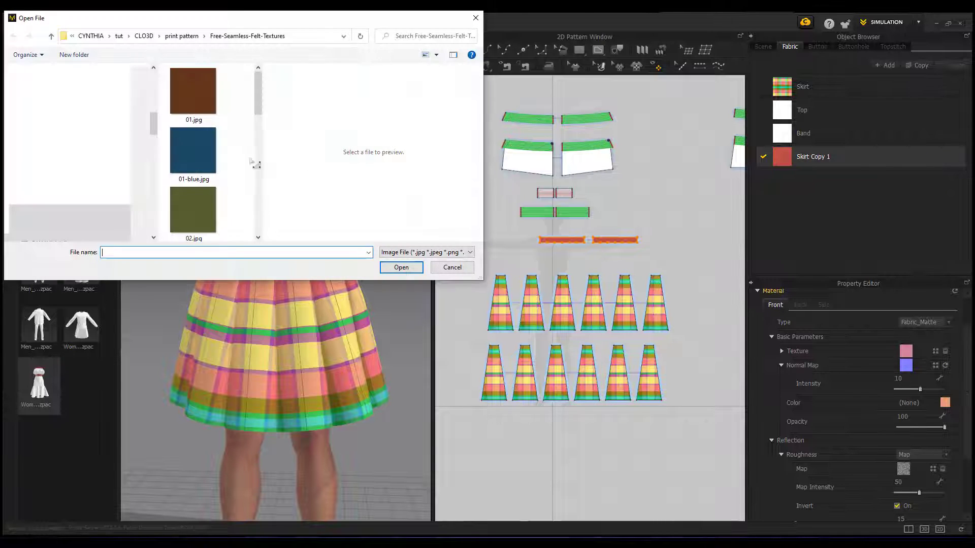
- Replace the Skirt Copy 1 texture with a tan felt image from the Free-Seamless-Felt-Textures folder
scroll(253, 160, down, 5)
click(197, 93)
double_click(197, 93)
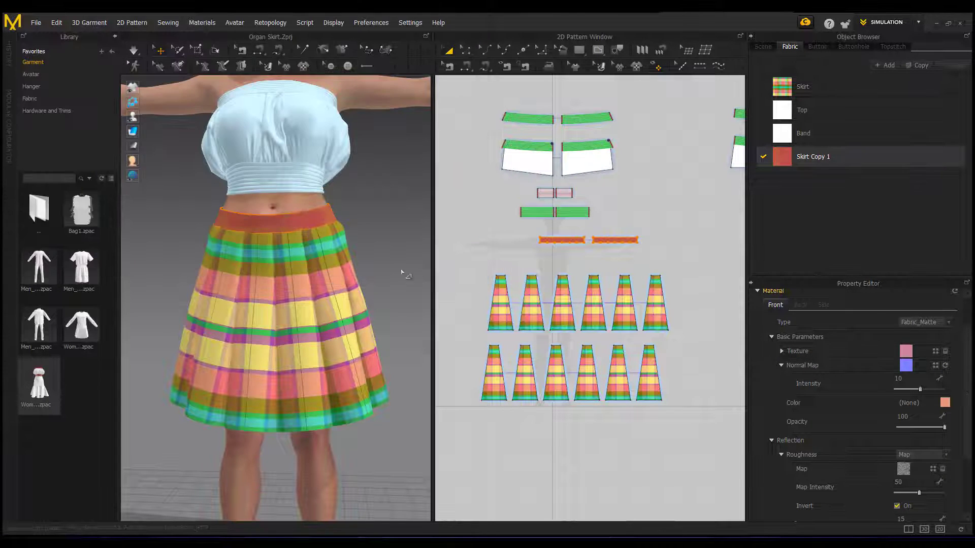
- Set the Skirt Copy 1 color to a peach tone of RGB 236, 156, 120 sampled from the plaid skirt
click(944, 402)
click(516, 334)
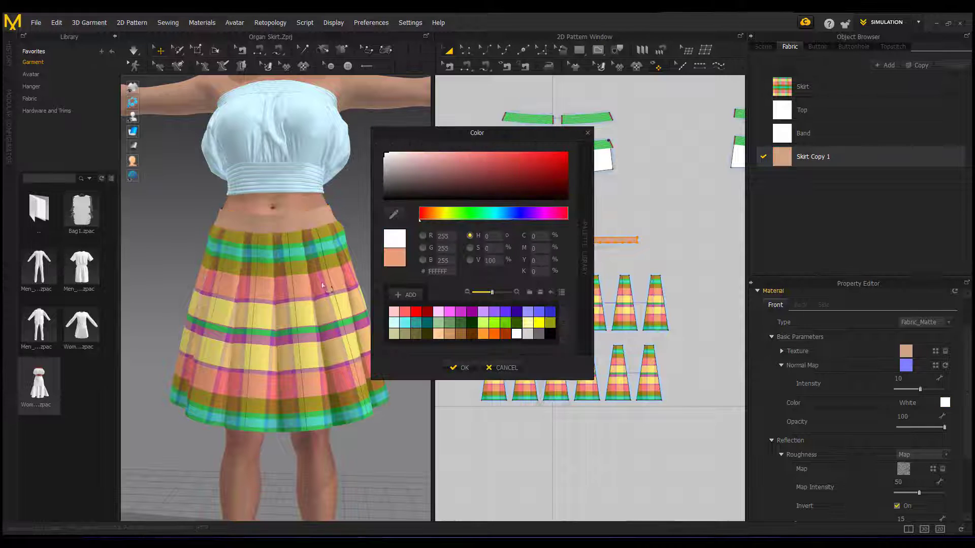
click(338, 281)
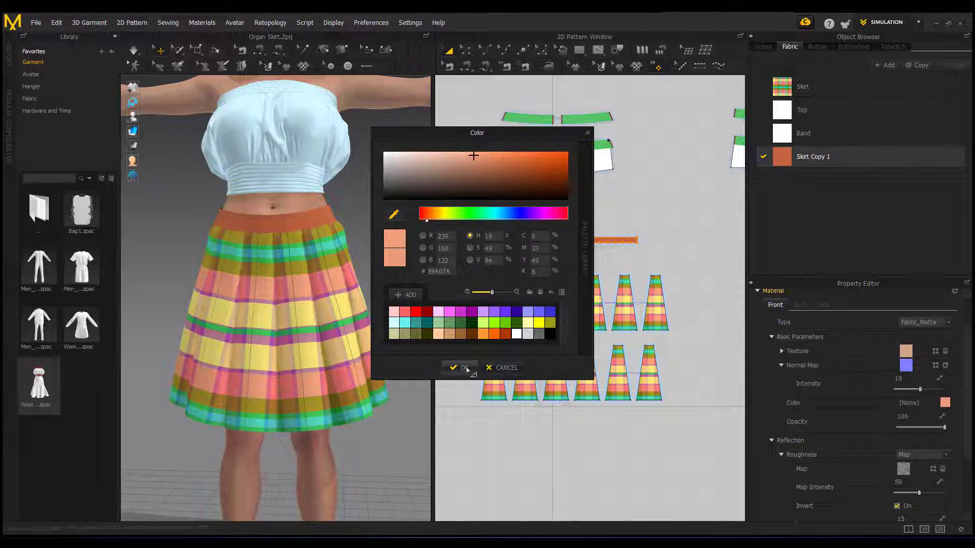
click(439, 335)
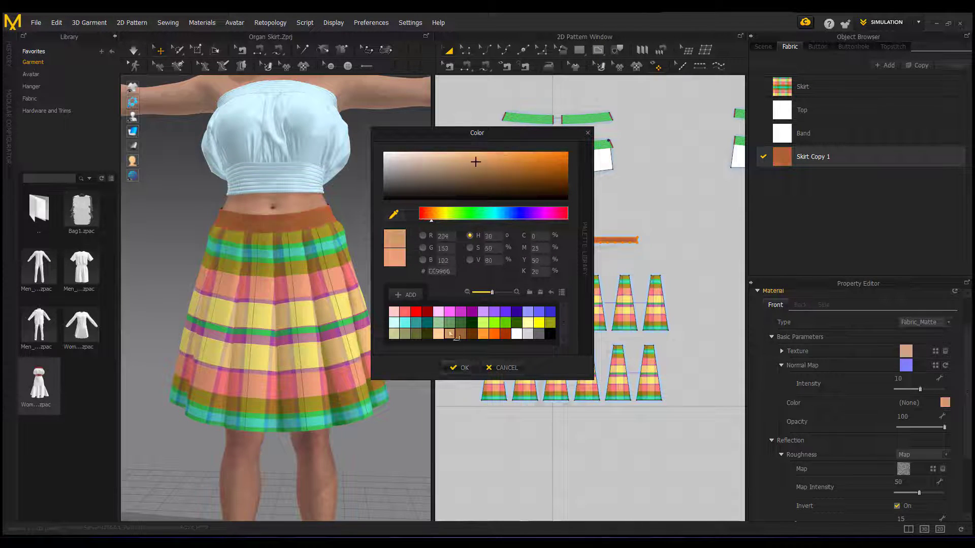
click(305, 291)
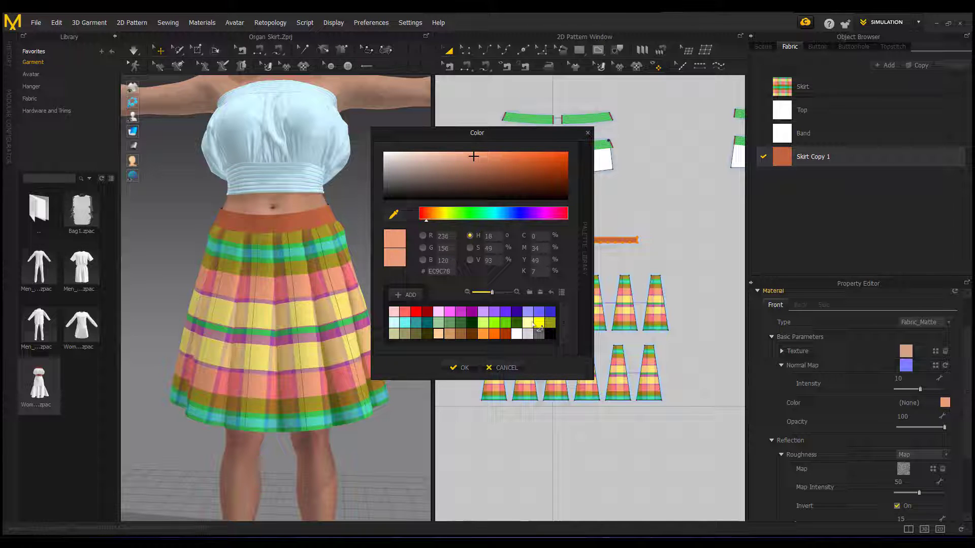
click(460, 368)
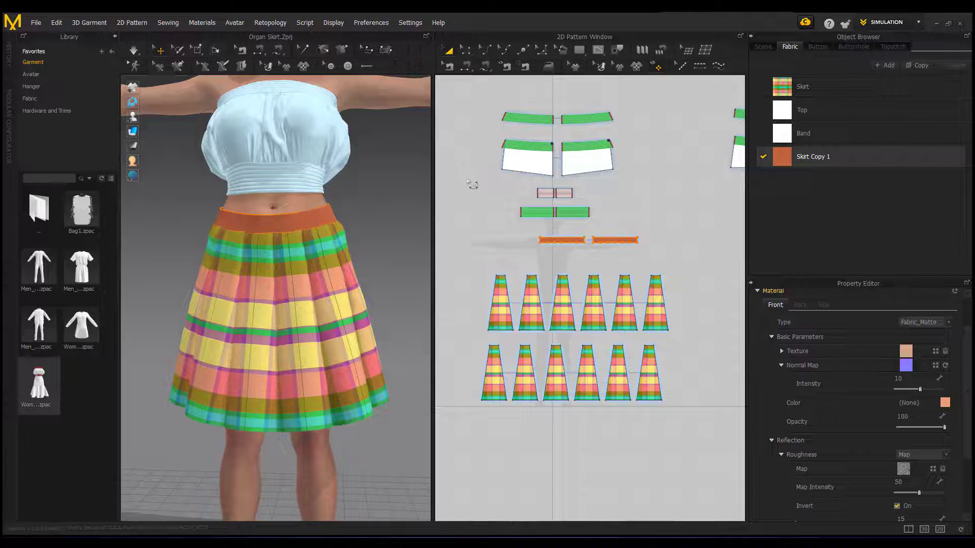
- Select all front and back pieces of the top together with the waistband and unfreeze them
click(534, 264)
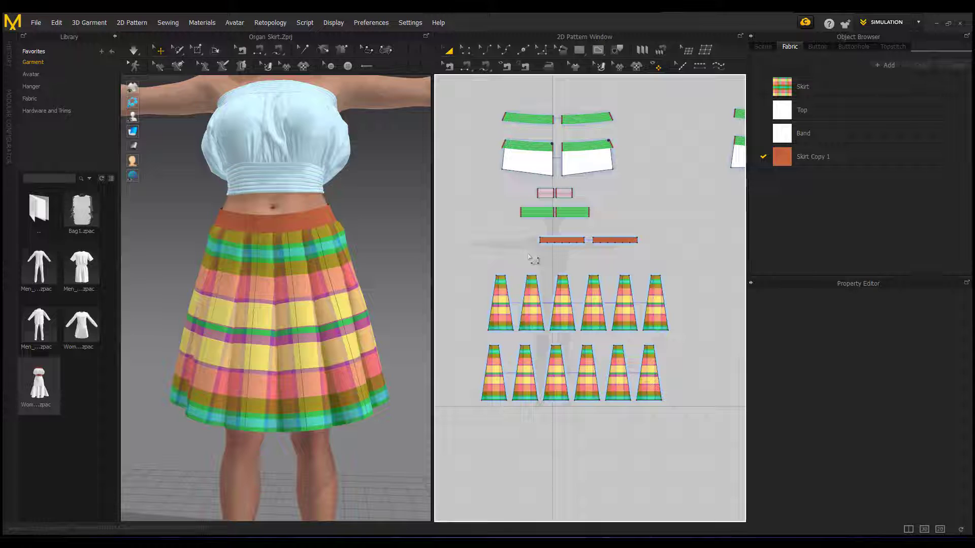
scroll(342, 244, down, 3)
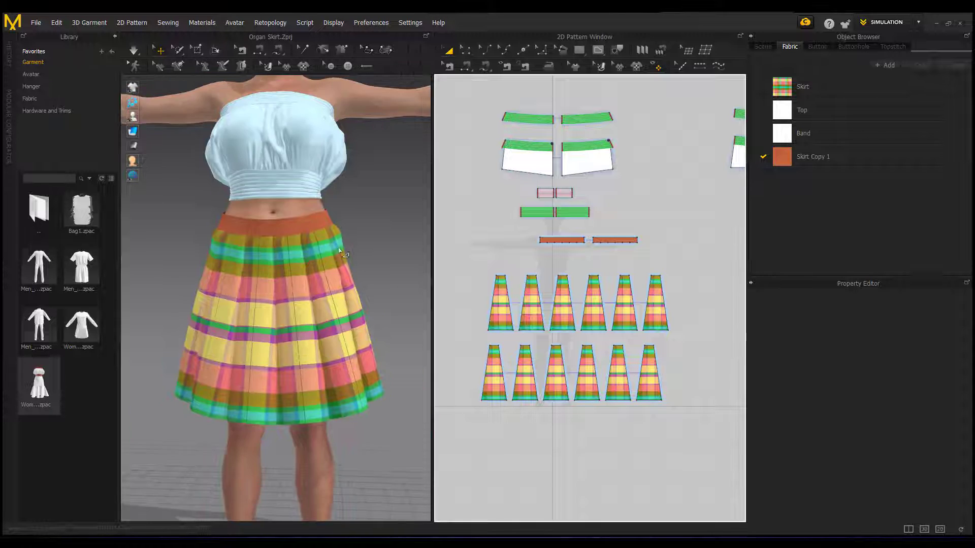
scroll(650, 191, down, 3)
middle_drag(650, 191, 578, 216)
drag(710, 147, 477, 258)
right_click(542, 212)
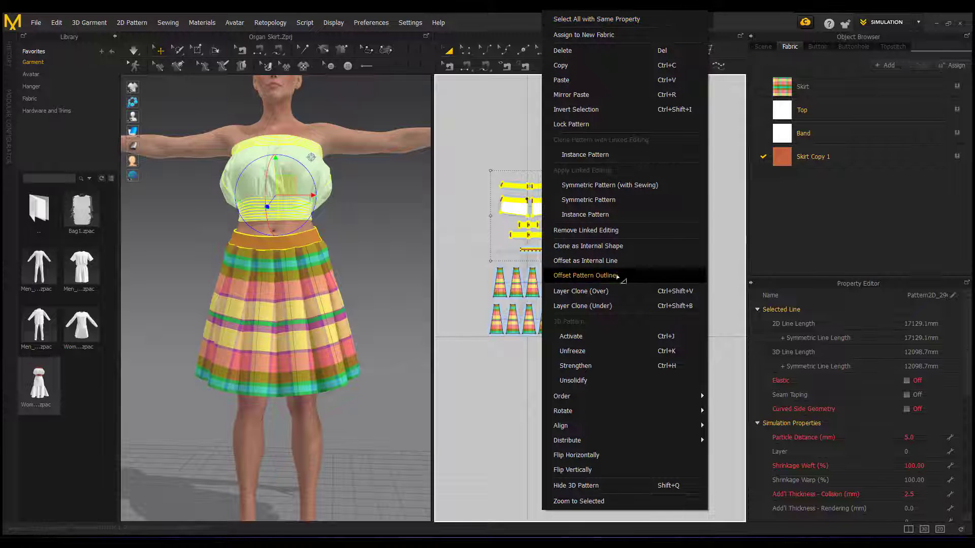
click(564, 352)
- Load a tan felt image as the texture of the Top fabric
right_drag(306, 214, 411, 284)
right_drag(307, 323, 258, 325)
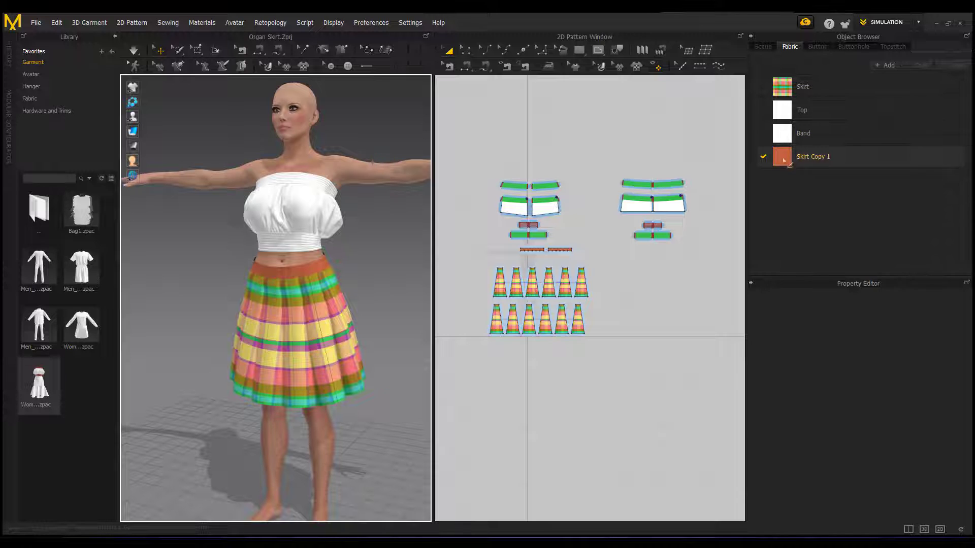
click(813, 156)
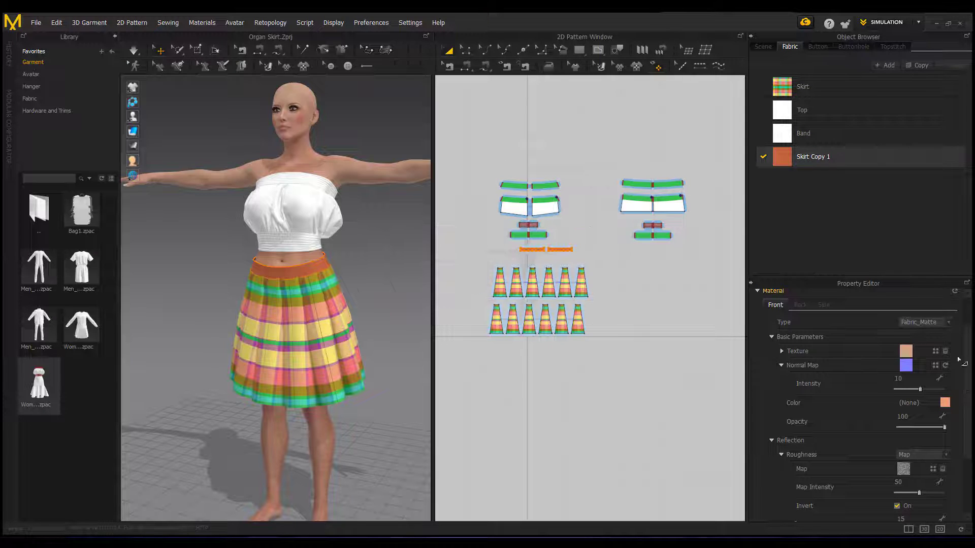
click(802, 110)
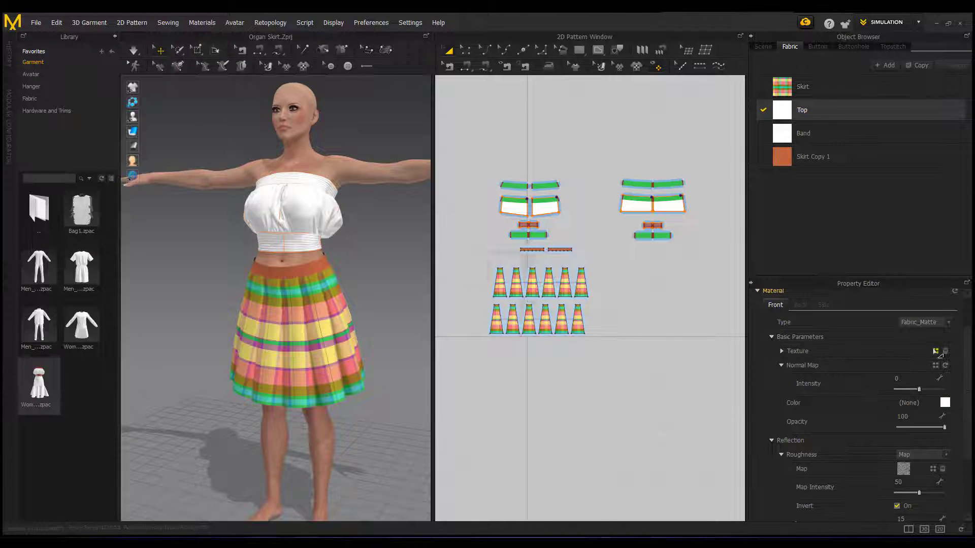
click(936, 351)
click(193, 212)
click(404, 265)
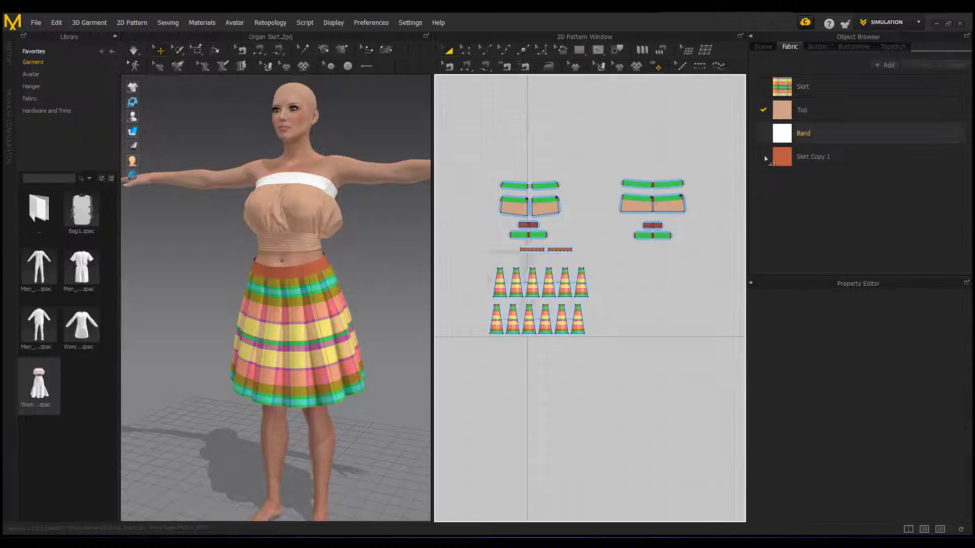
- Load a brown felt image as the texture of the Band fabric
click(802, 133)
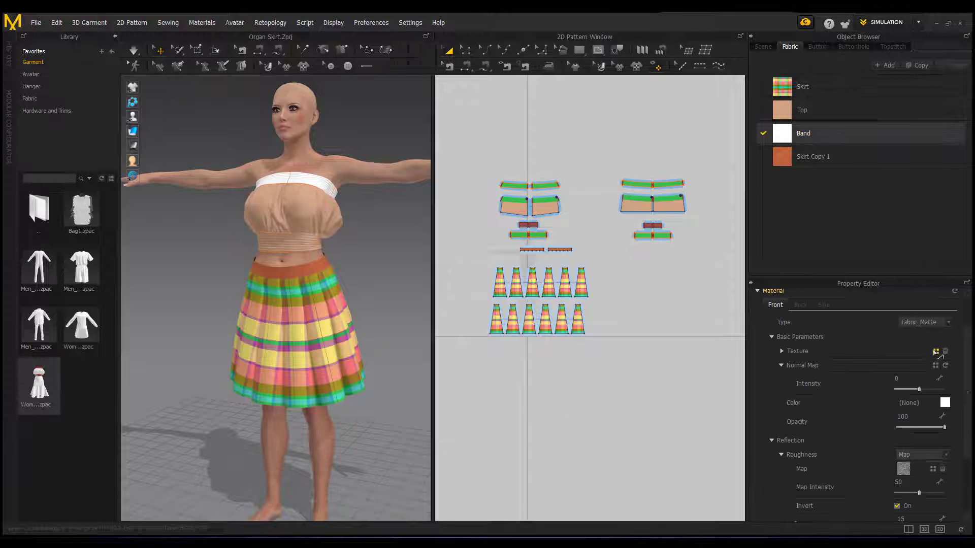
click(936, 351)
click(193, 97)
click(405, 265)
- Replace the Band fabric's texture with a pink felt image and deselect the fabric
click(853, 133)
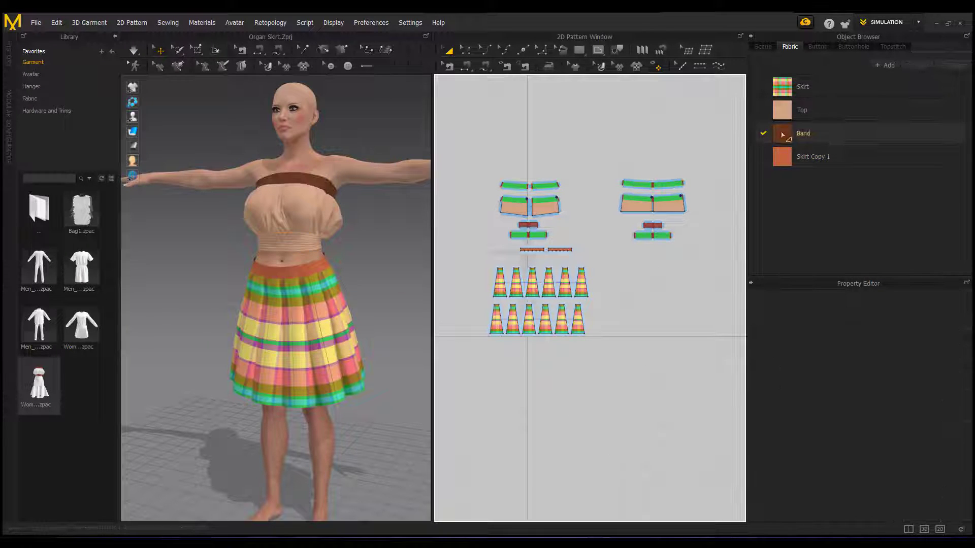
click(935, 351)
scroll(193, 152, down, 3)
click(193, 127)
click(406, 269)
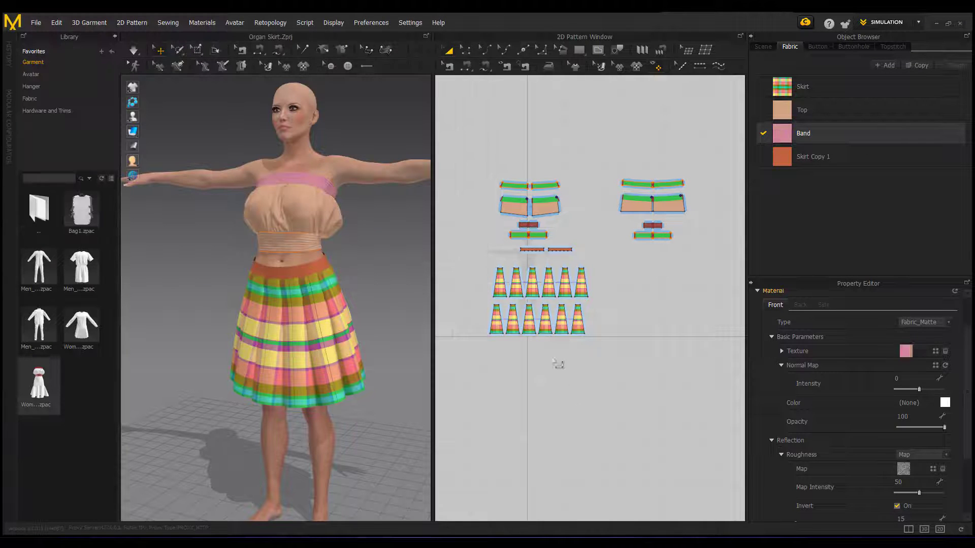
click(557, 361)
- Try to assign the Band fabric to the midriff band pieces of the top
scroll(556, 232, up, 4)
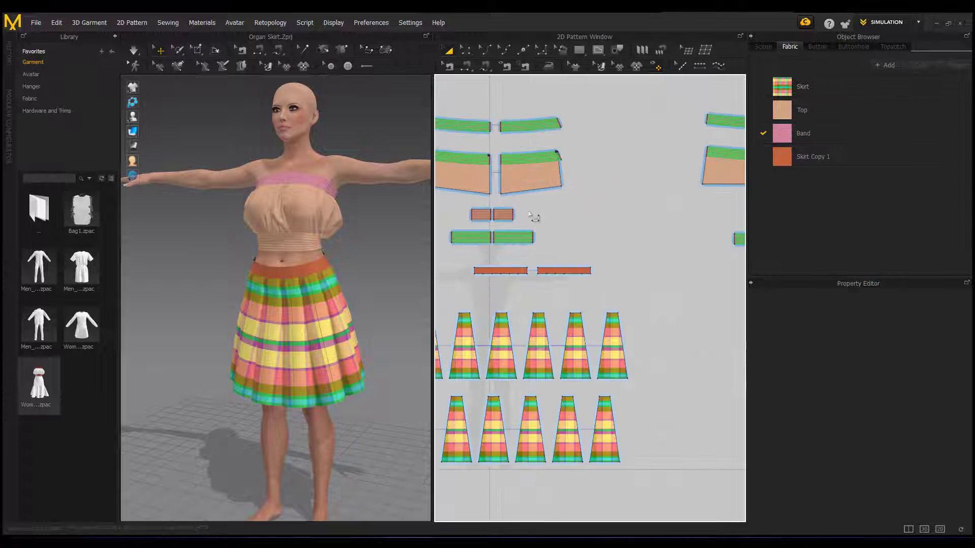
click(483, 218)
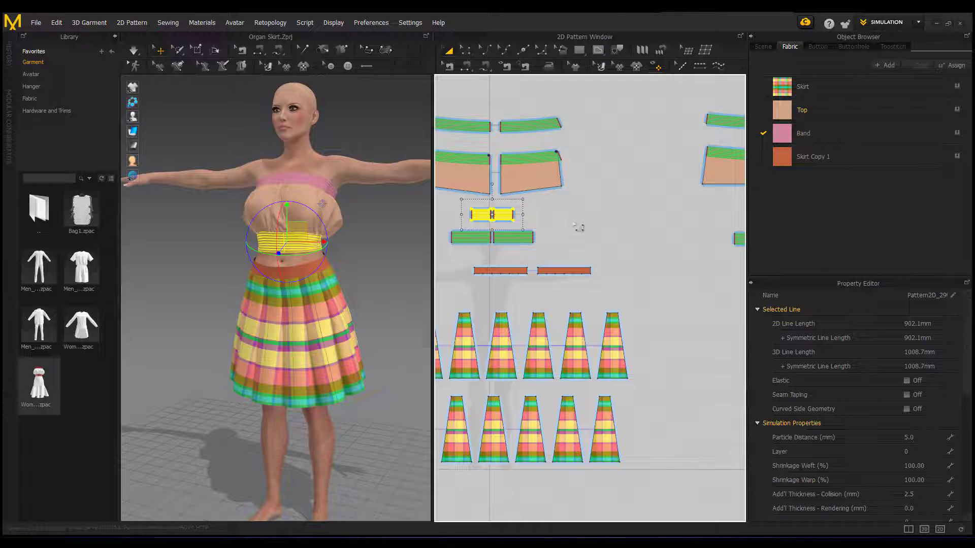
click(578, 228)
scroll(617, 246, down, 2)
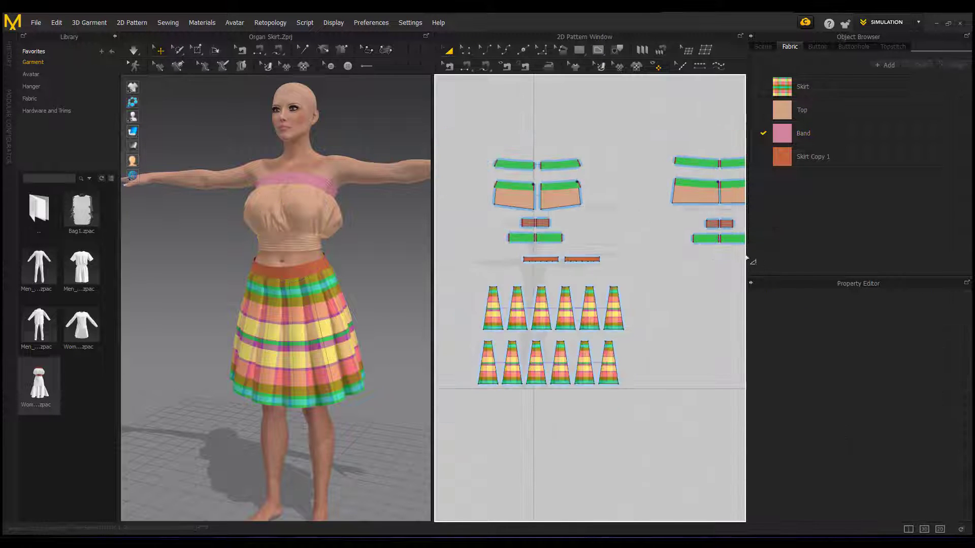
drag(747, 253, 745, 252)
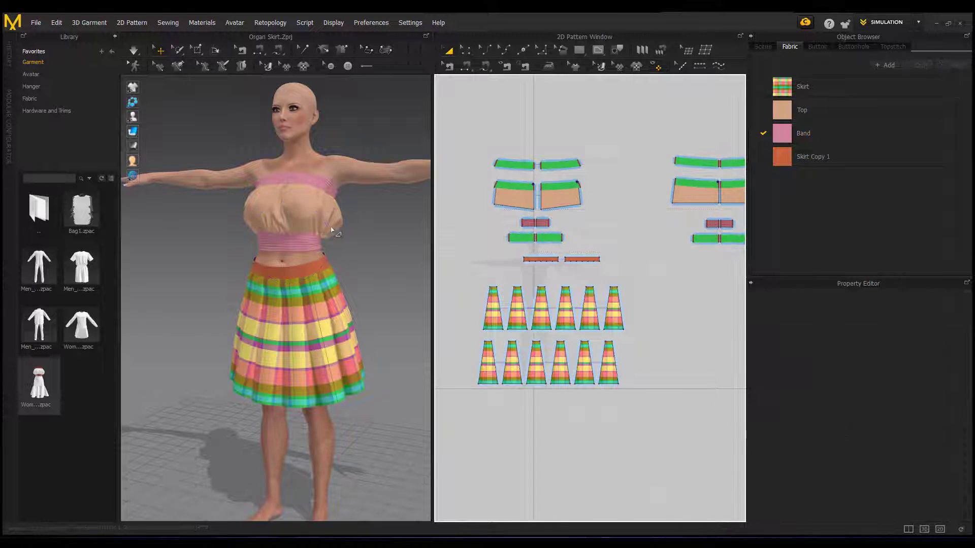
click(469, 351)
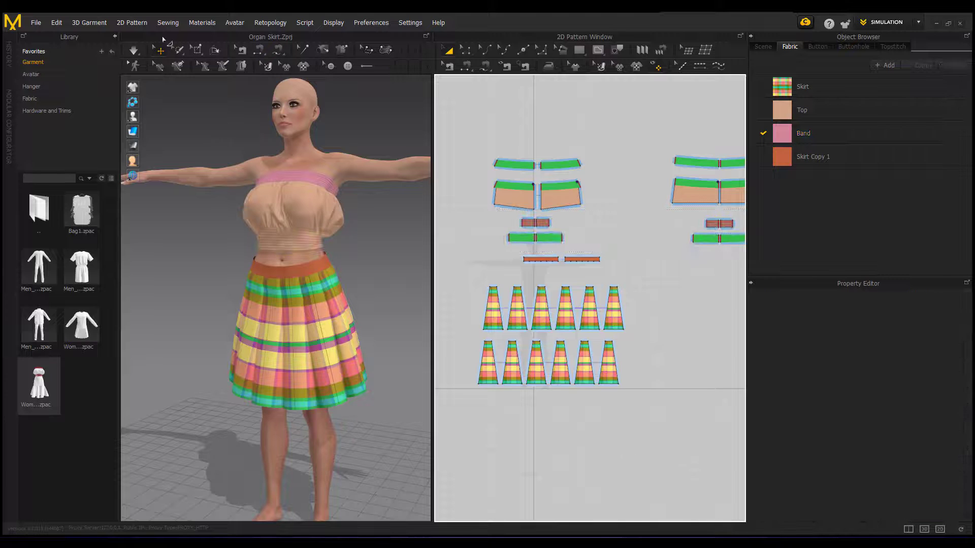
middle_drag(573, 215, 551, 243)
- Load a tan felt image as the texture of the Band fabric to match the top
click(783, 111)
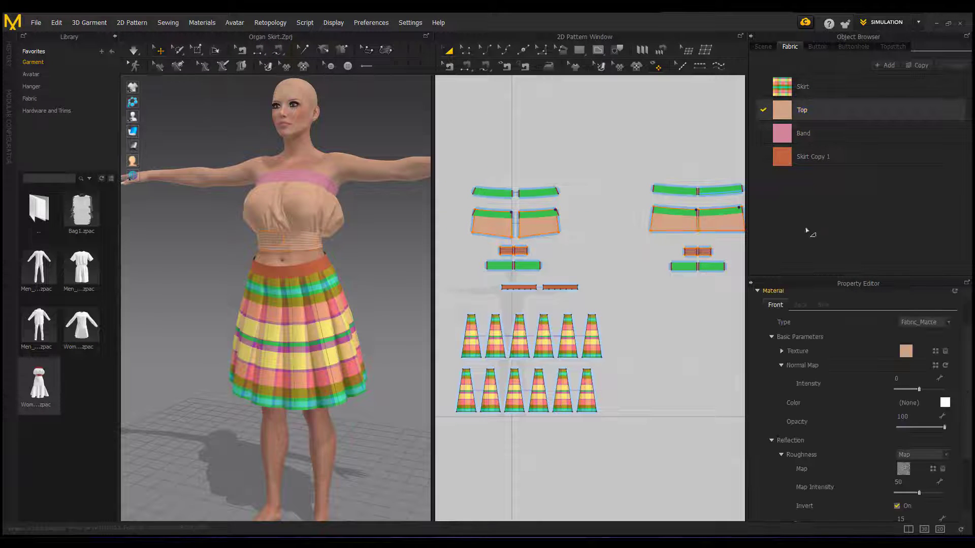
drag(456, 143, 751, 202)
click(786, 135)
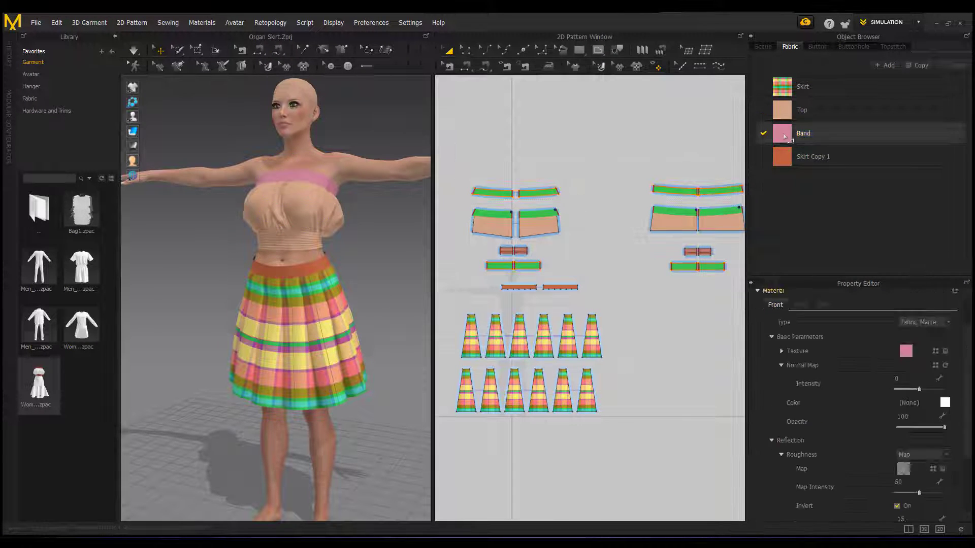
click(936, 351)
scroll(256, 219, down, 5)
click(196, 115)
click(400, 268)
click(502, 461)
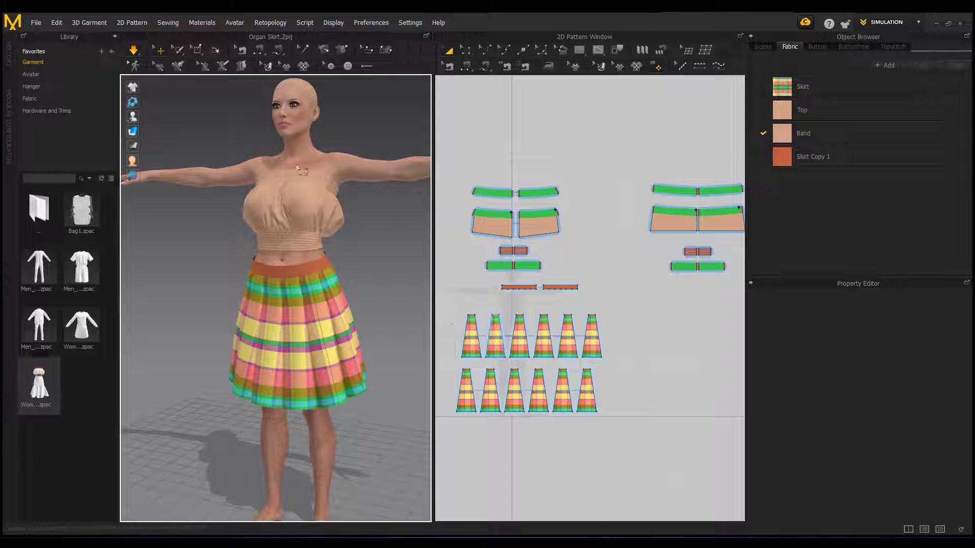
- Load shirring-strip2.jpg from the Free Tiling Shirring Textures folder as the normal map of the Skirt Copy 1 fabric
right_drag(258, 331, 223, 277)
scroll(500, 287, up, 3)
click(817, 158)
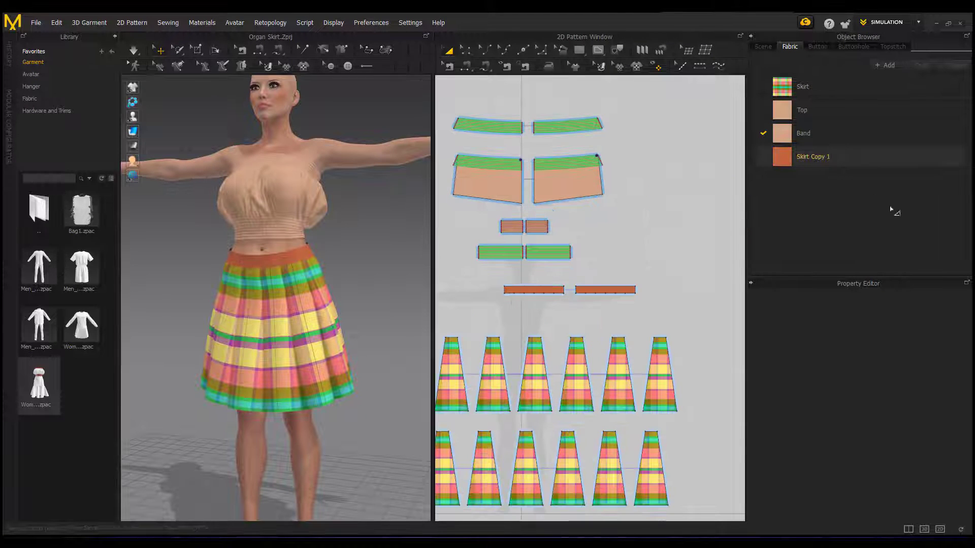
click(935, 365)
click(204, 36)
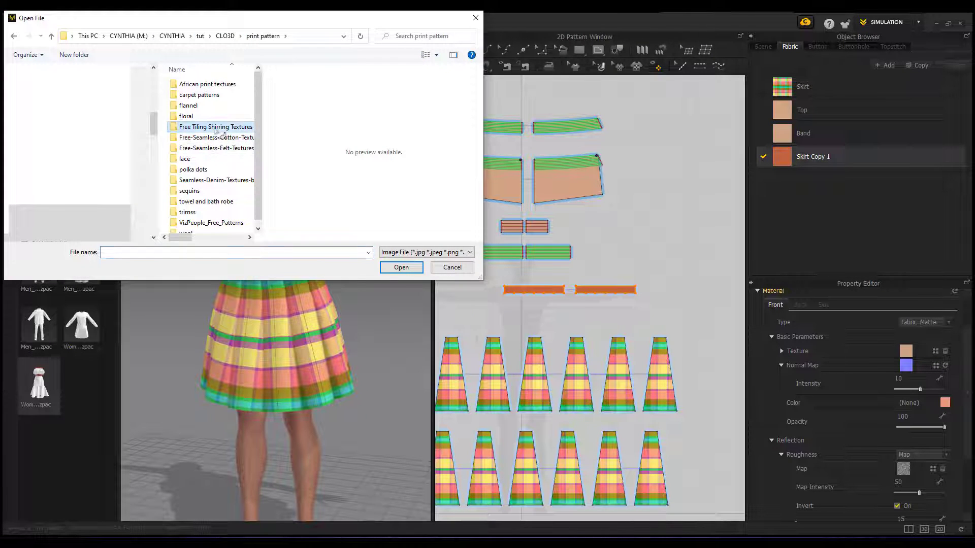
click(221, 147)
scroll(227, 151, down, 2)
click(193, 89)
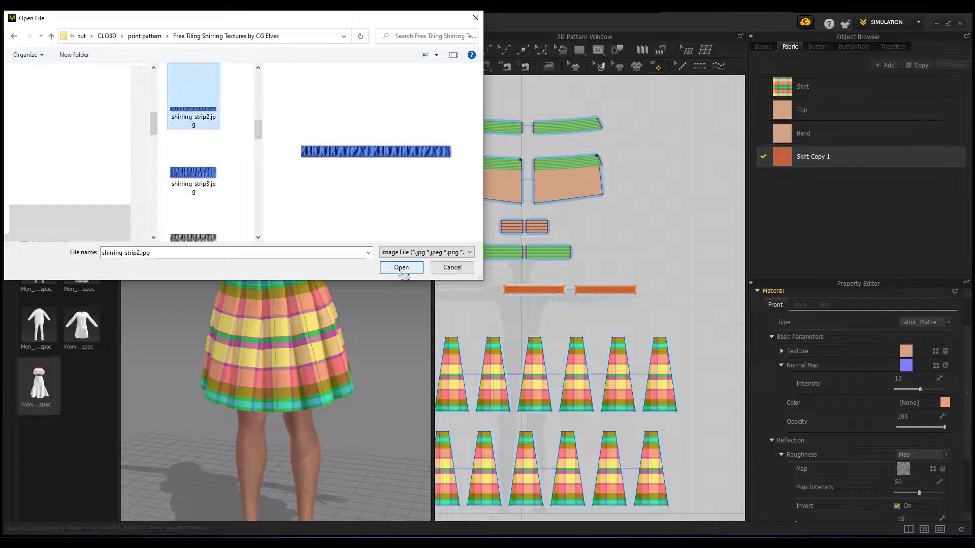
click(401, 267)
- Replace the waistband fabric's normal map with shirring-strip3-bw.jpg
scroll(320, 209, up, 4)
scroll(319, 208, up, 3)
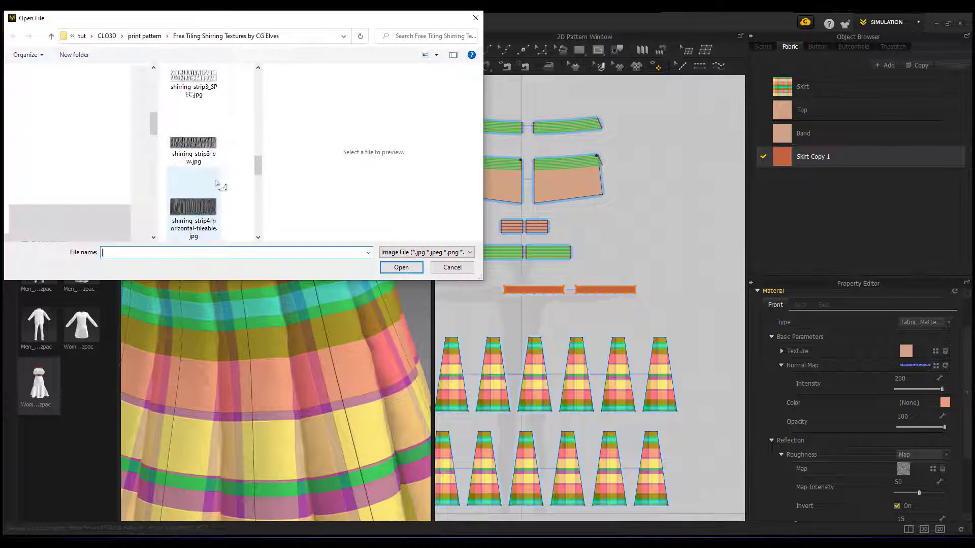
click(196, 146)
click(403, 268)
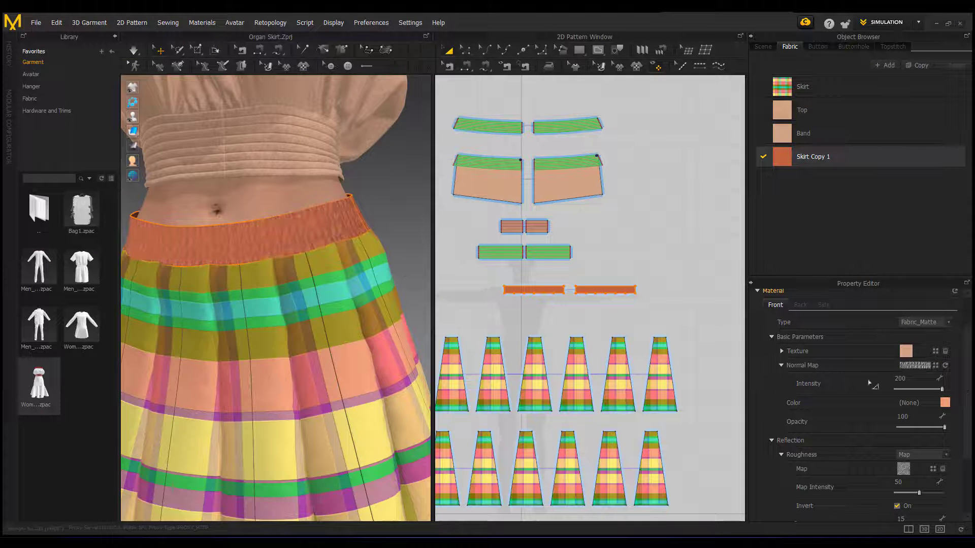
- Try a purple shirring image as the waistband fabric's normal map
click(935, 366)
scroll(235, 194, down, 6)
click(193, 151)
click(401, 267)
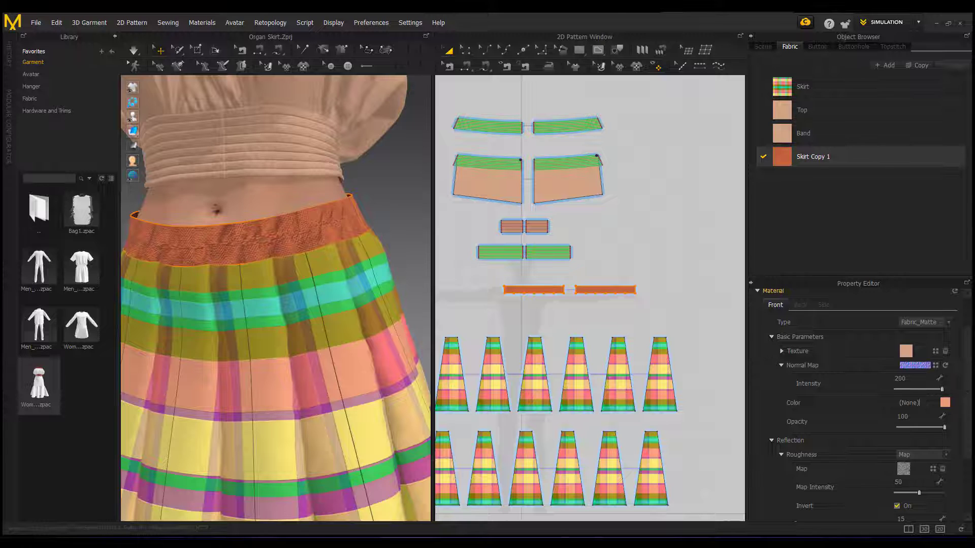
- Try a grayscale and a blue shirring strip image as the waistband fabric's normal map
click(935, 350)
scroll(195, 175, up, 2)
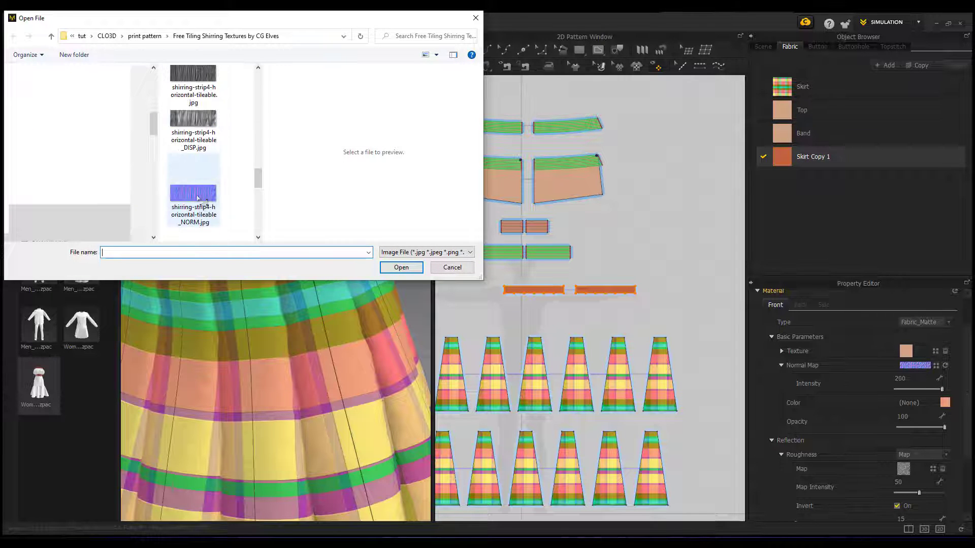
click(201, 92)
click(413, 270)
click(935, 365)
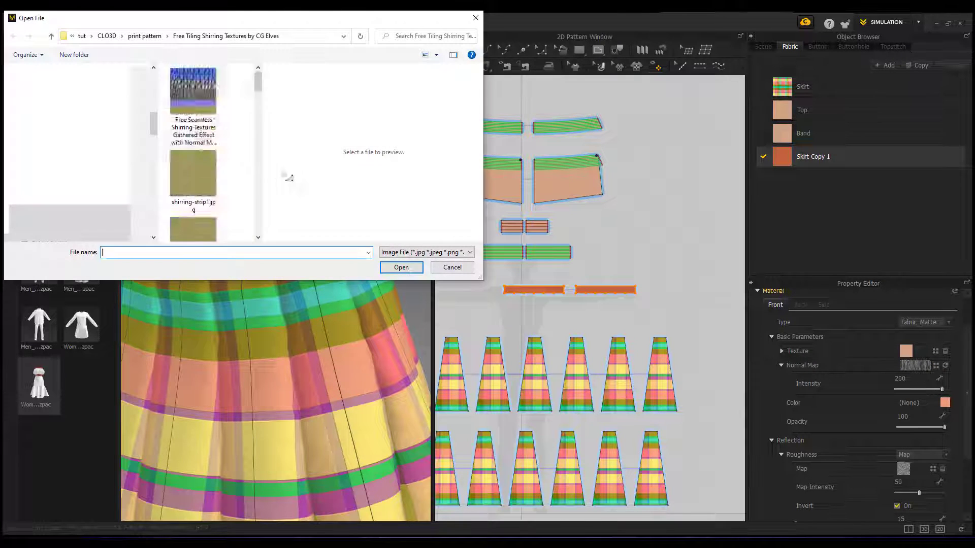
scroll(232, 174, down, 2)
click(194, 147)
click(405, 271)
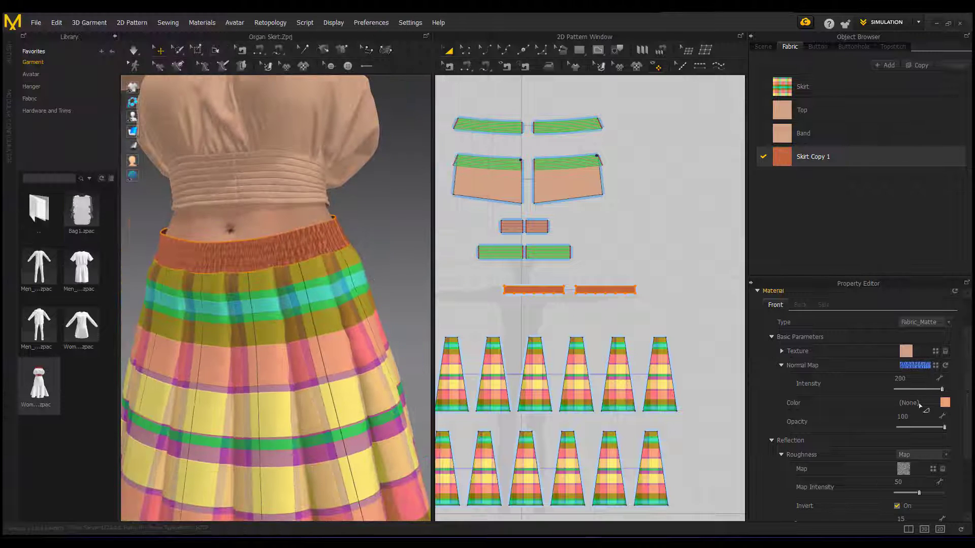
- Load a purple shirring normal image as the waistband fabric's normal map and set its intensity to -200
click(935, 365)
scroll(209, 194, down, 3)
click(193, 206)
click(401, 268)
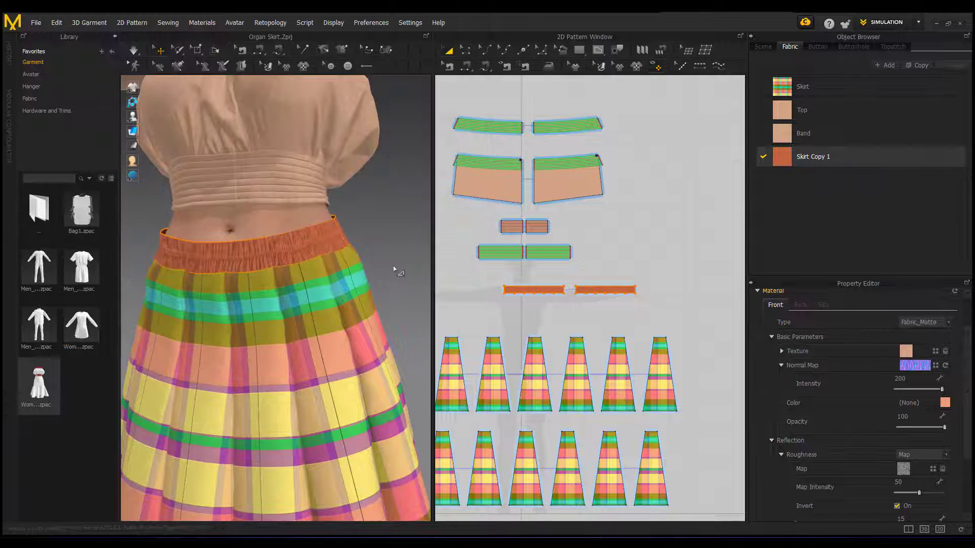
drag(942, 390, 896, 390)
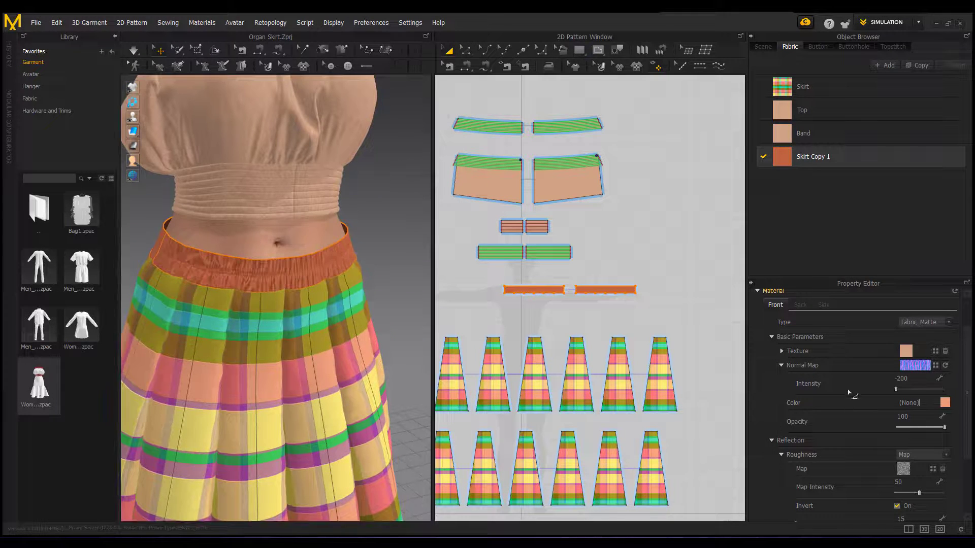
scroll(355, 264, up, 2)
scroll(364, 265, down, 2)
click(364, 264)
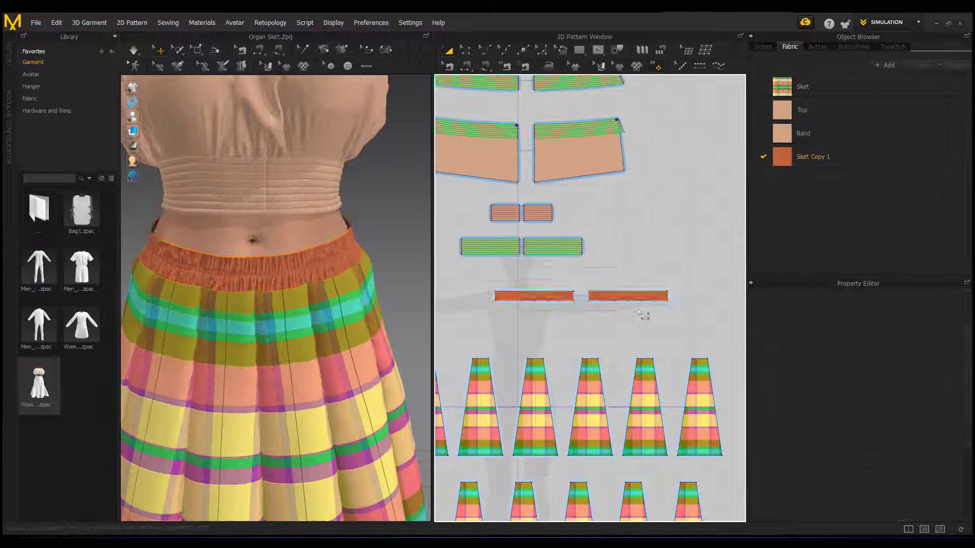
- Move the upper corner points of the waistband pieces slightly inward to taper their ends and start the simulation
scroll(585, 280, up, 2)
click(674, 295)
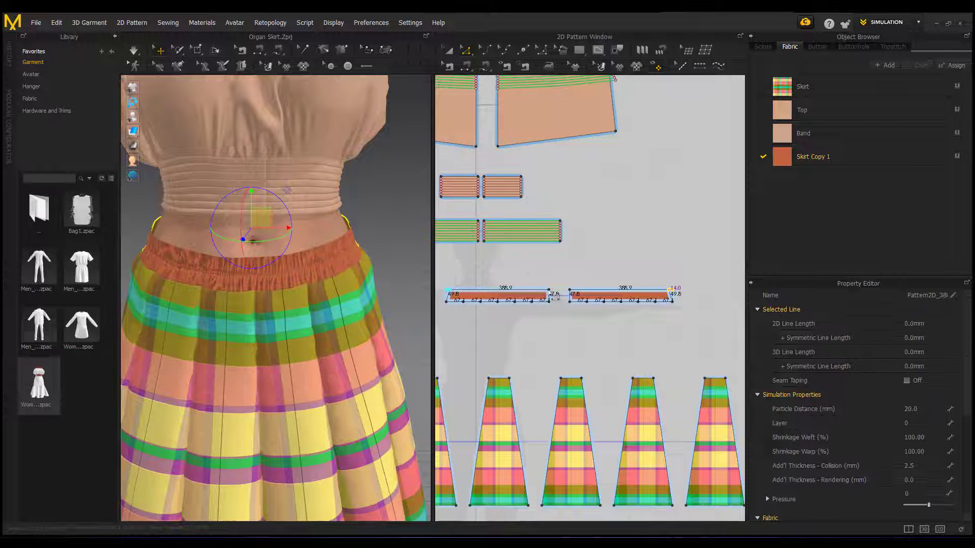
mouse_move(548, 290)
mouse_down()
mouse_move(536, 289)
mouse_move(545, 291)
mouse_up()
key(space)
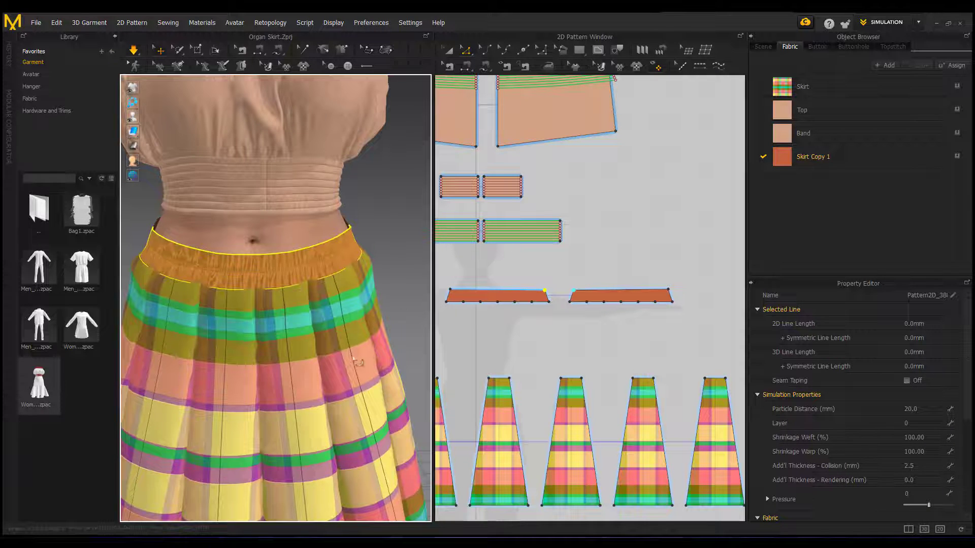
- Examine the waistband fabric's material and physical properties and the drape of the simulated skirt
click(826, 166)
scroll(801, 320, down, 3)
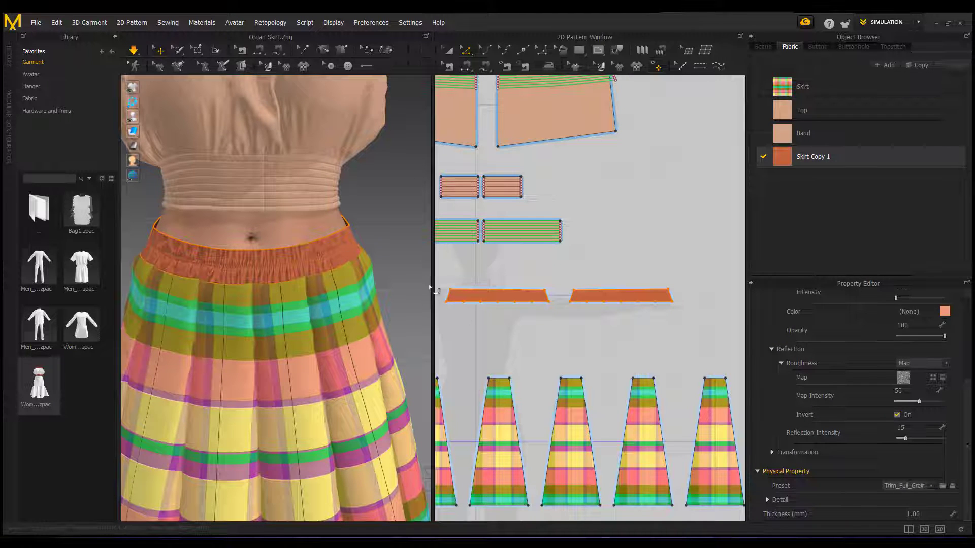
scroll(307, 255, down, 4)
middle_drag(308, 311, 313, 243)
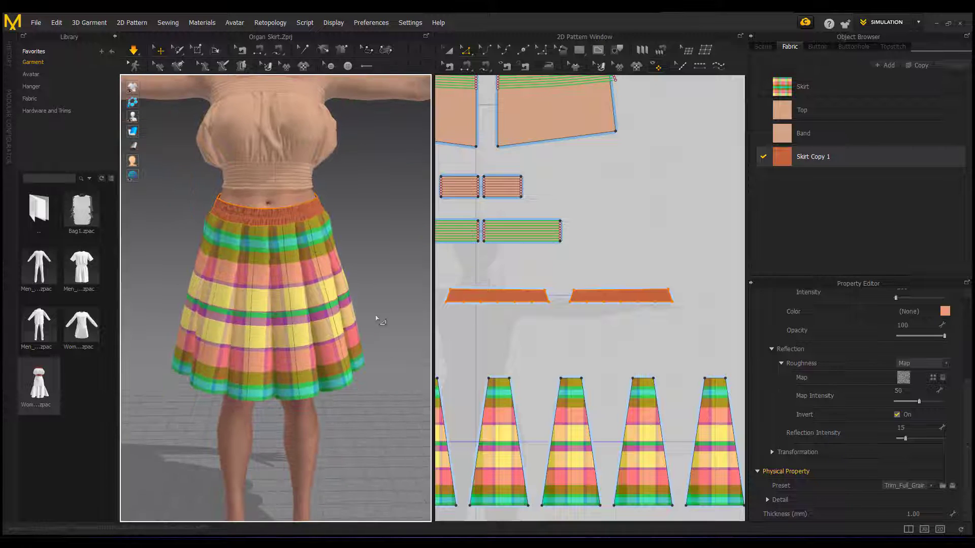
mouse_move(374, 318)
right_down()
mouse_move(364, 312)
mouse_move(375, 313)
right_up()
click(585, 261)
right_drag(382, 269, 341, 359)
right_drag(271, 360, 253, 309)
- Select the Skirt fabric, inspect the skirt's hem and folds from below, and stop the simulation
click(801, 87)
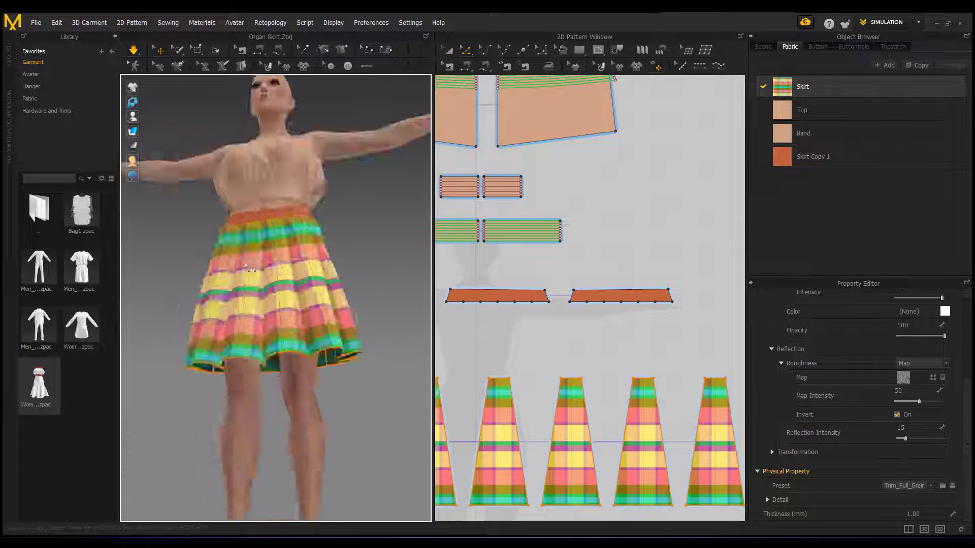
right_drag(215, 245, 349, 293)
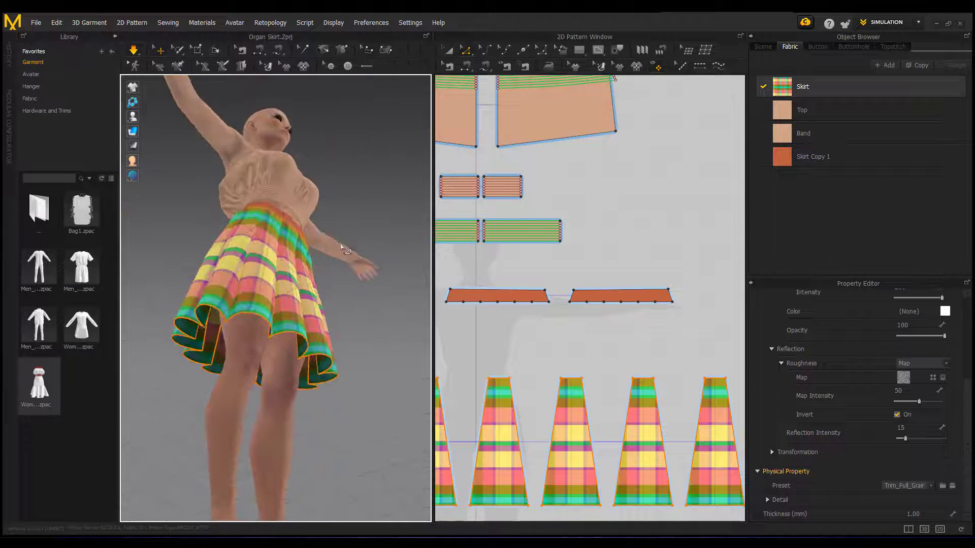
click(376, 217)
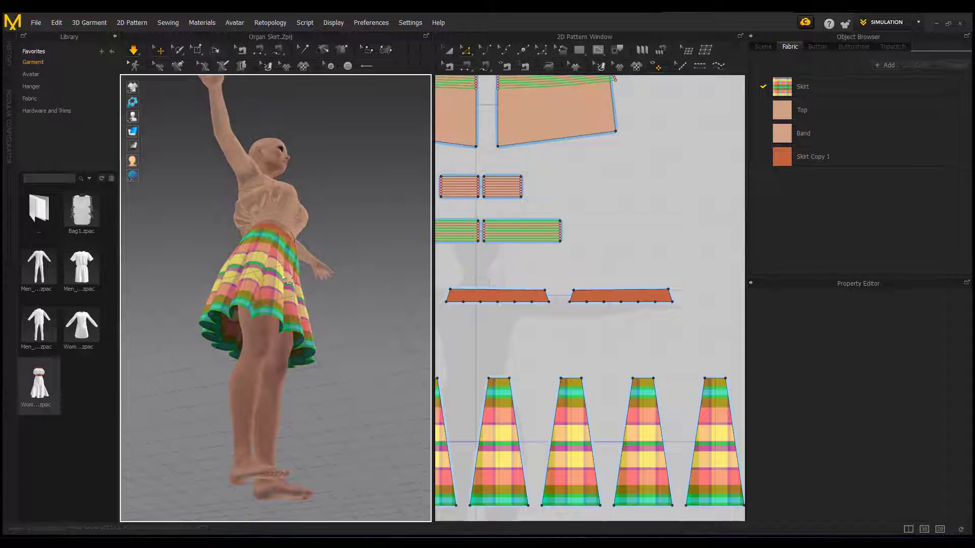
right_click(231, 127)
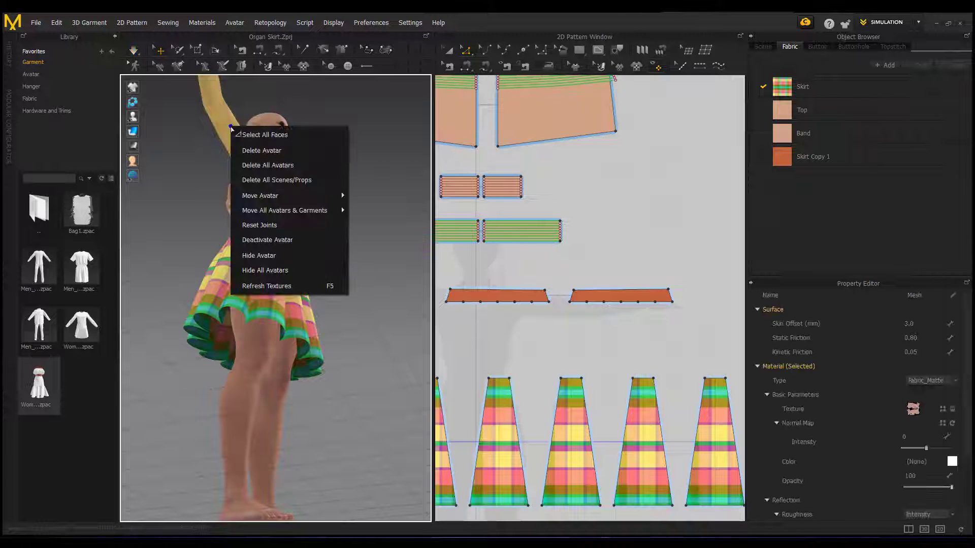
click(387, 208)
right_drag(387, 209, 362, 232)
- Hide the avatar and inspect the outfit from several angles
right_click(313, 124)
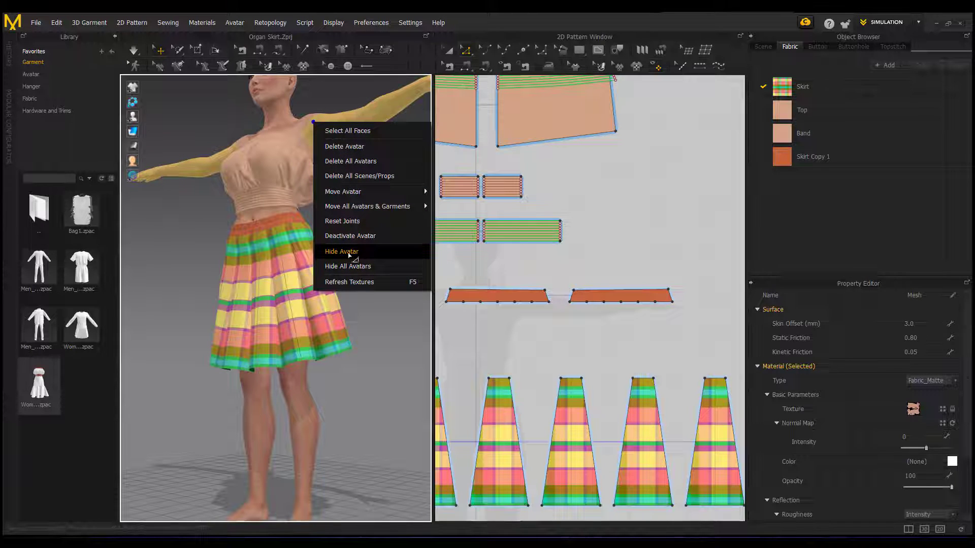
click(349, 253)
right_drag(342, 258, 345, 219)
right_drag(349, 254, 337, 205)
right_drag(194, 191, 273, 262)
right_drag(194, 232, 309, 236)
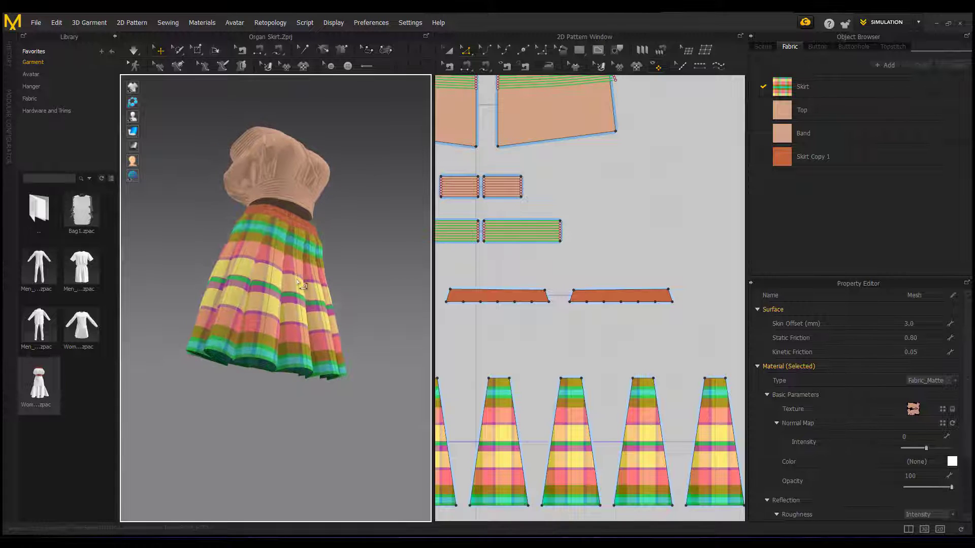
right_drag(298, 281, 298, 323)
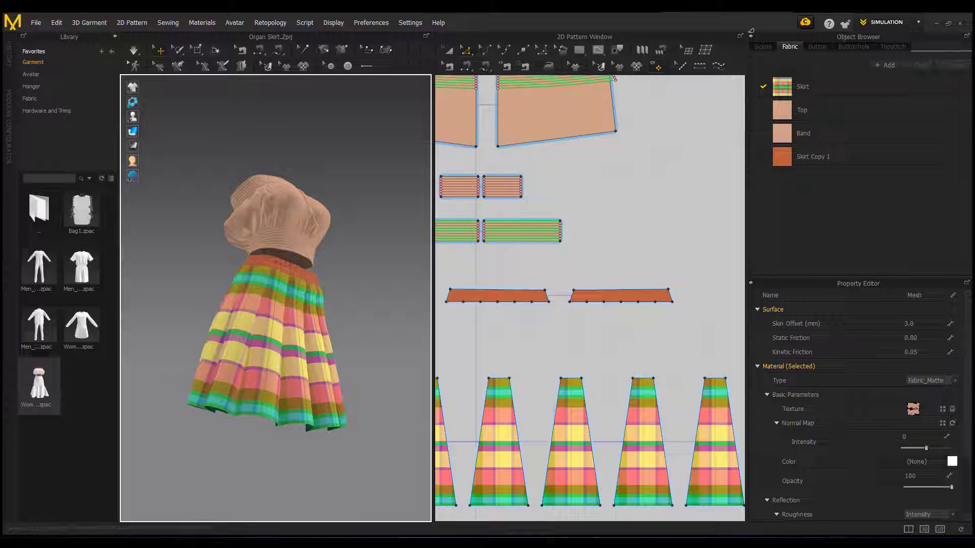